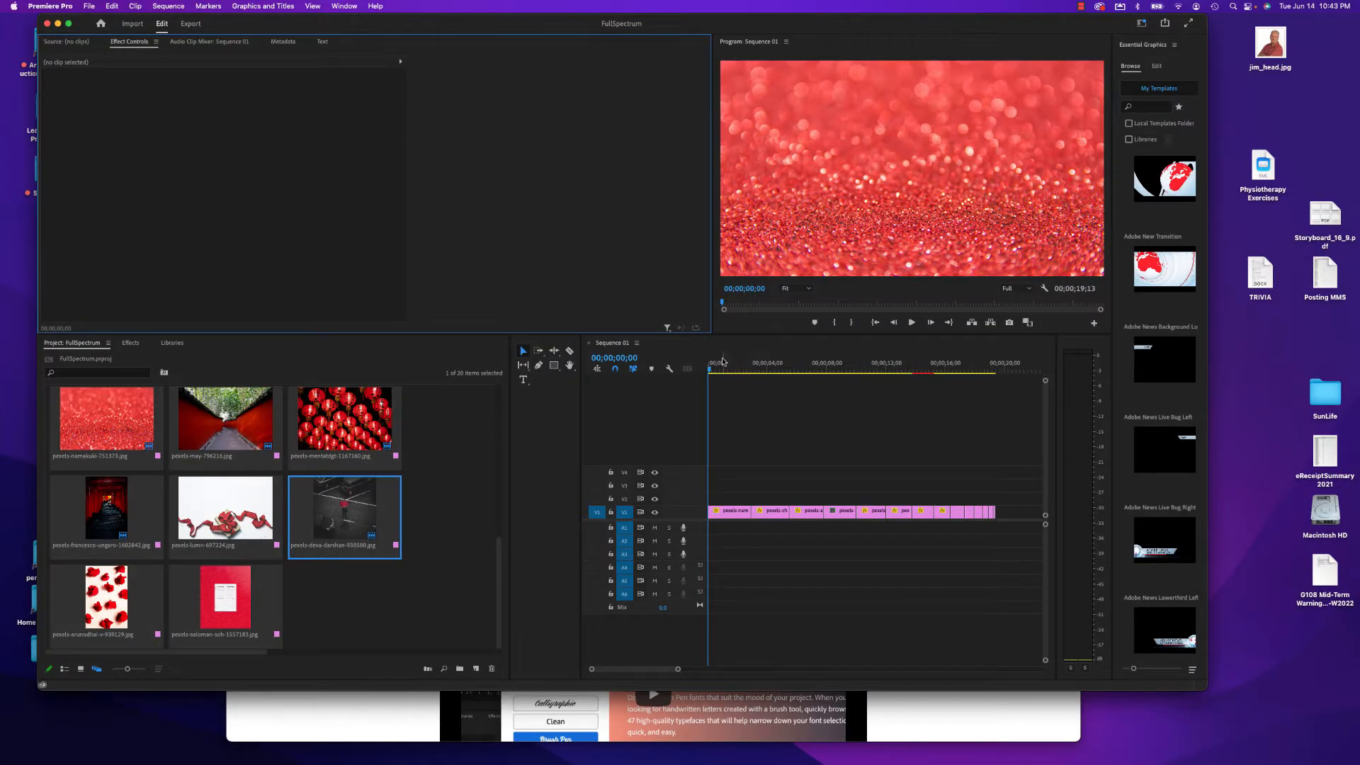
- Examine the existing image sequence by scrubbing through its clips, from the start to the closing shots and back to the middle
click(723, 365)
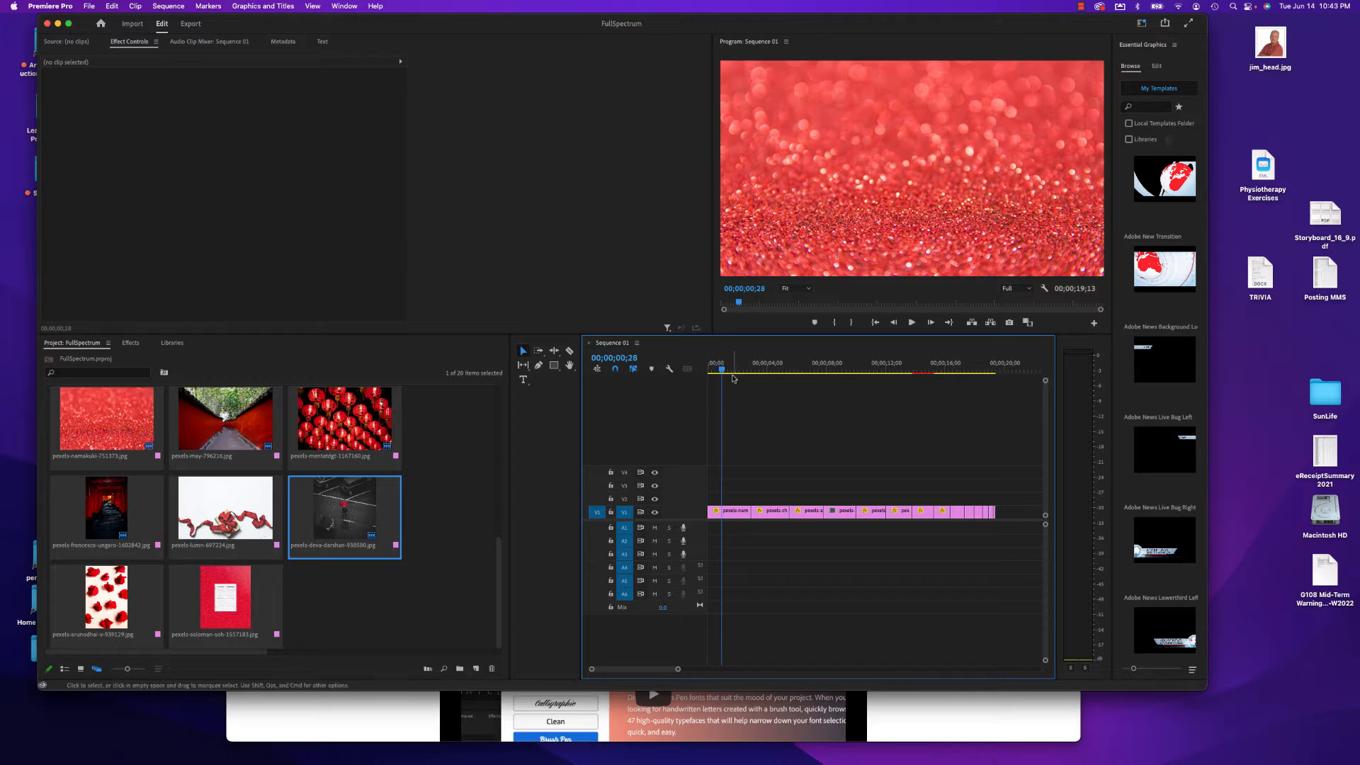
drag(724, 369, 872, 376)
click(885, 369)
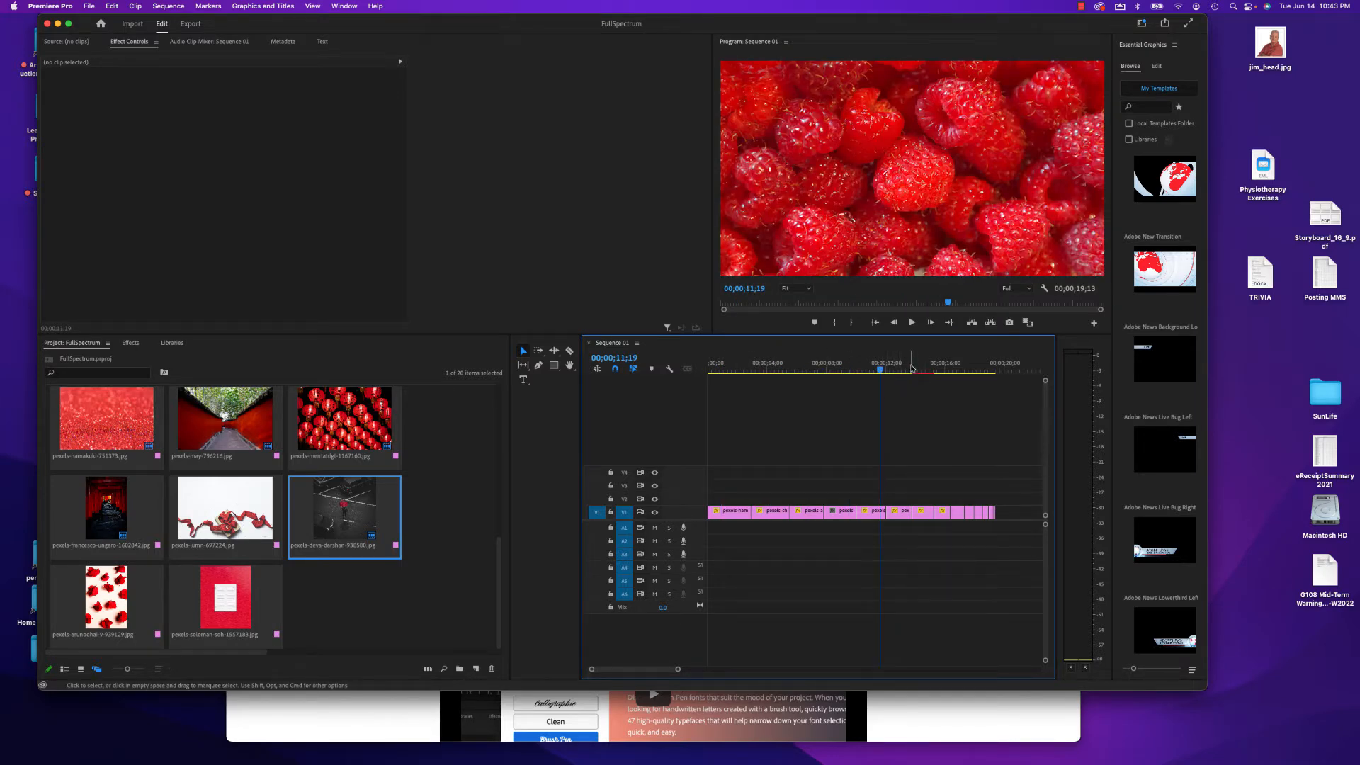
click(901, 367)
click(923, 369)
click(956, 369)
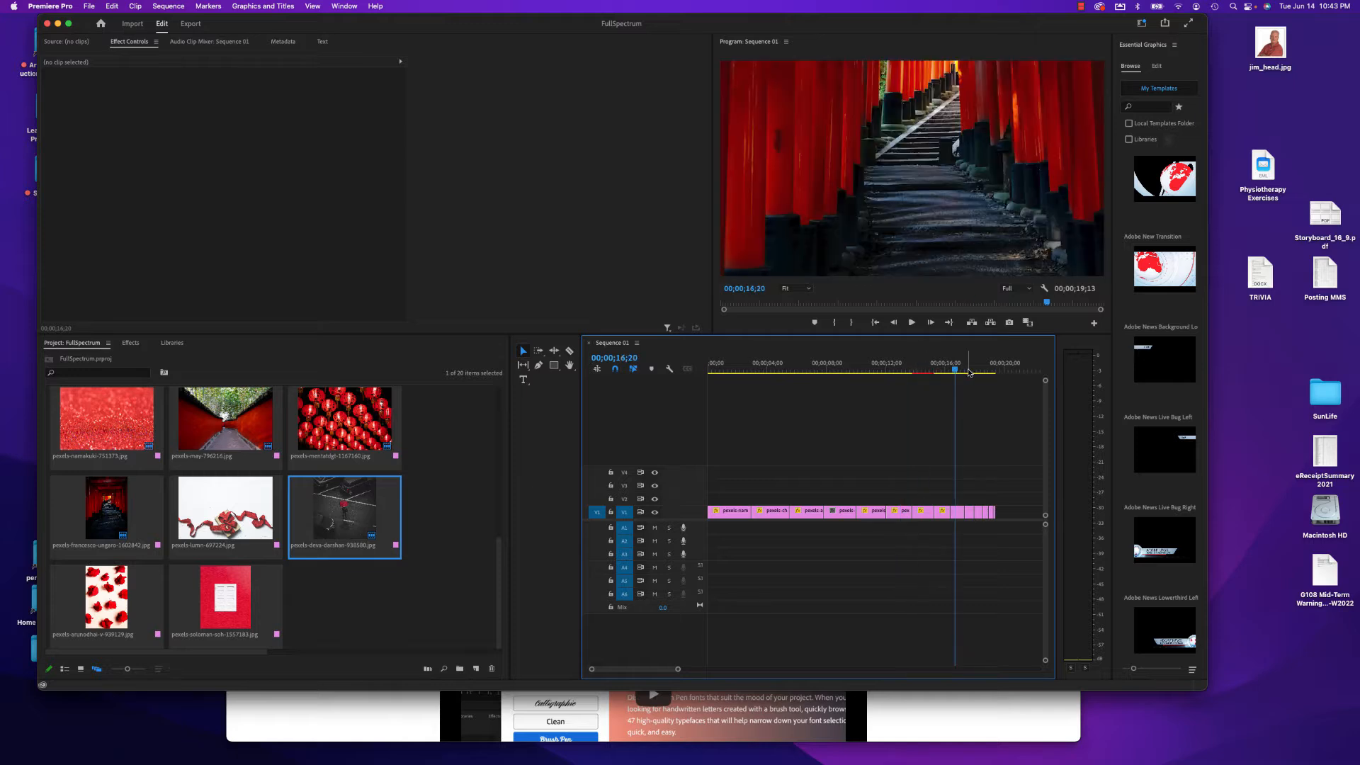
click(967, 369)
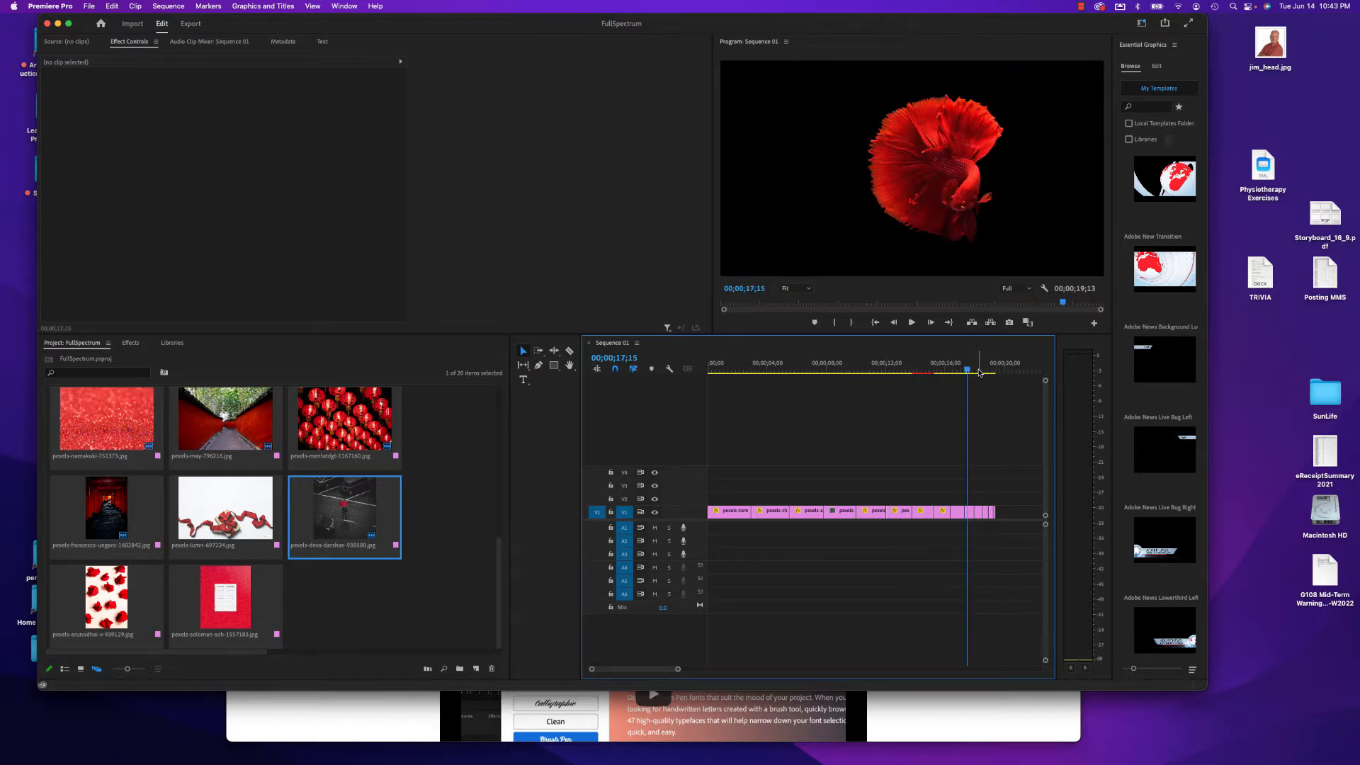
click(980, 371)
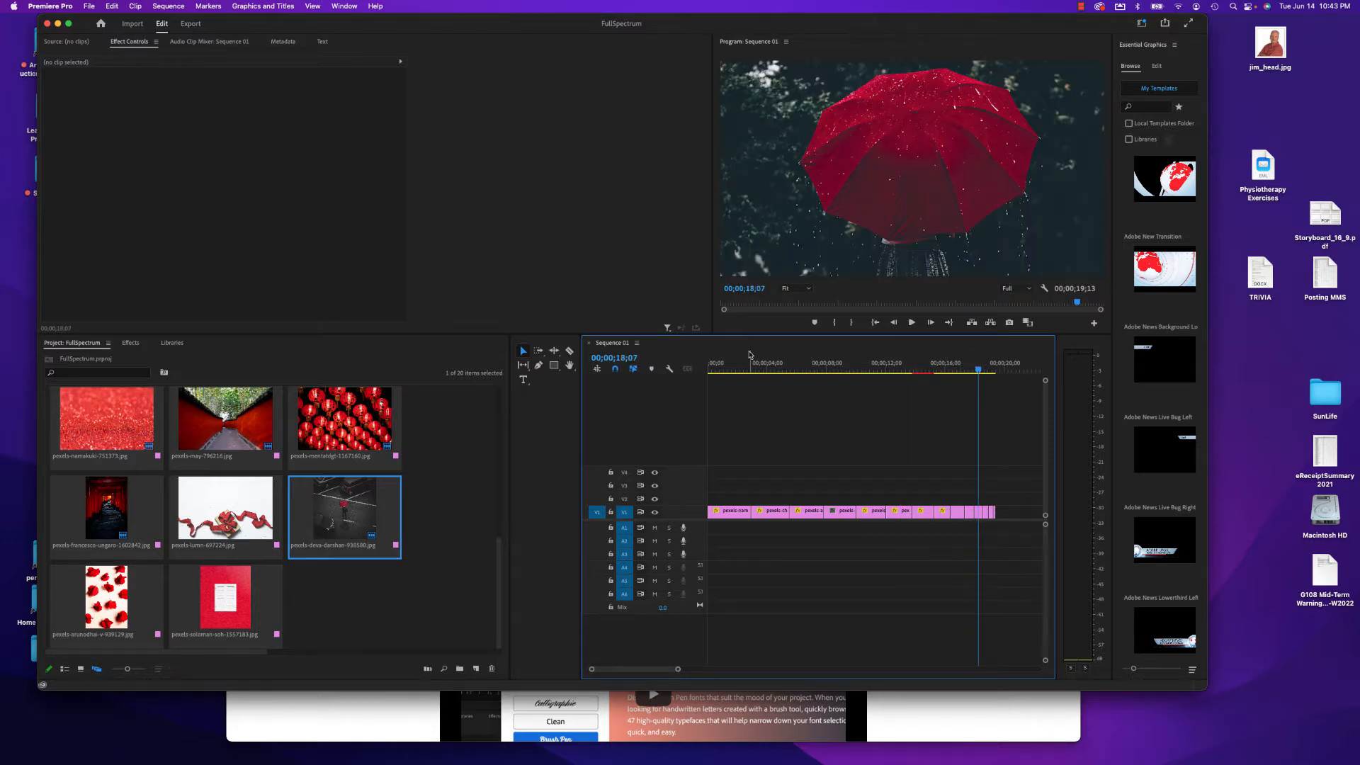
click(765, 369)
click(799, 369)
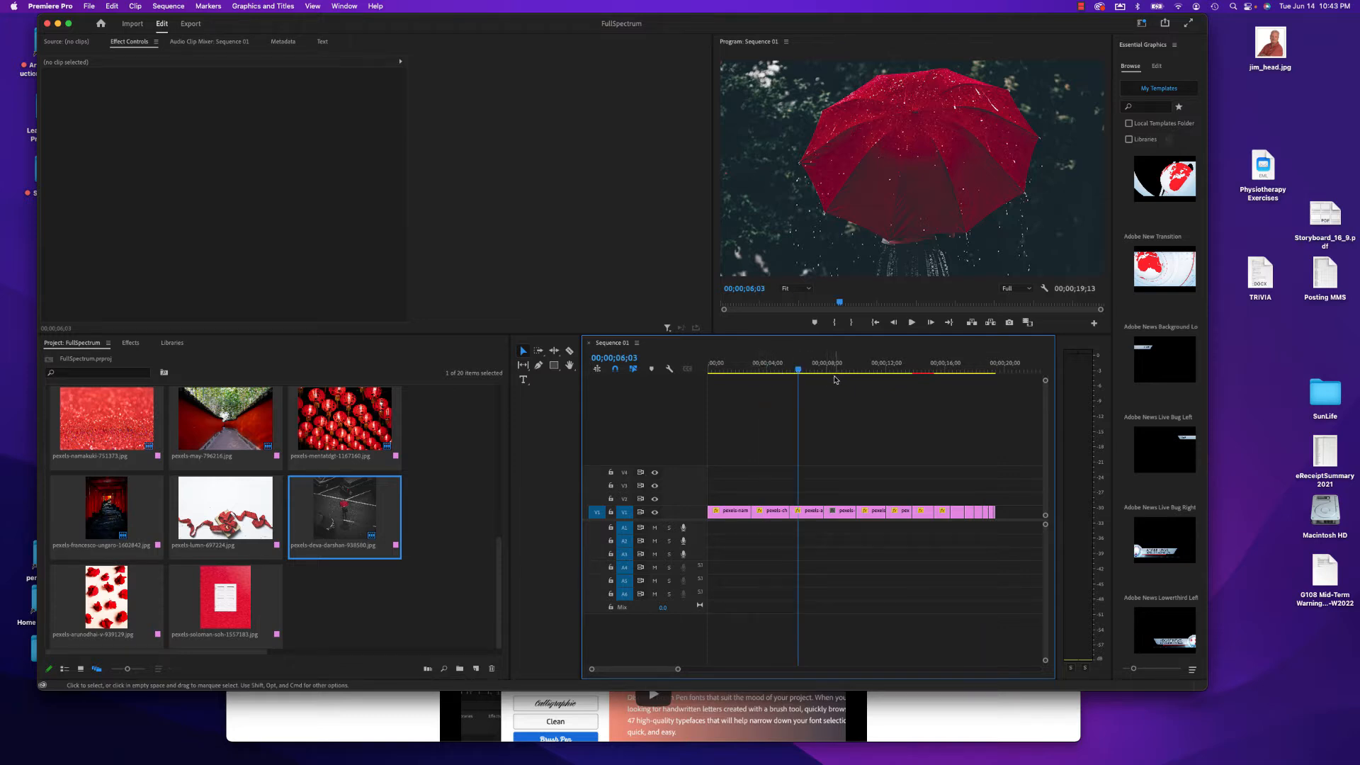
click(842, 370)
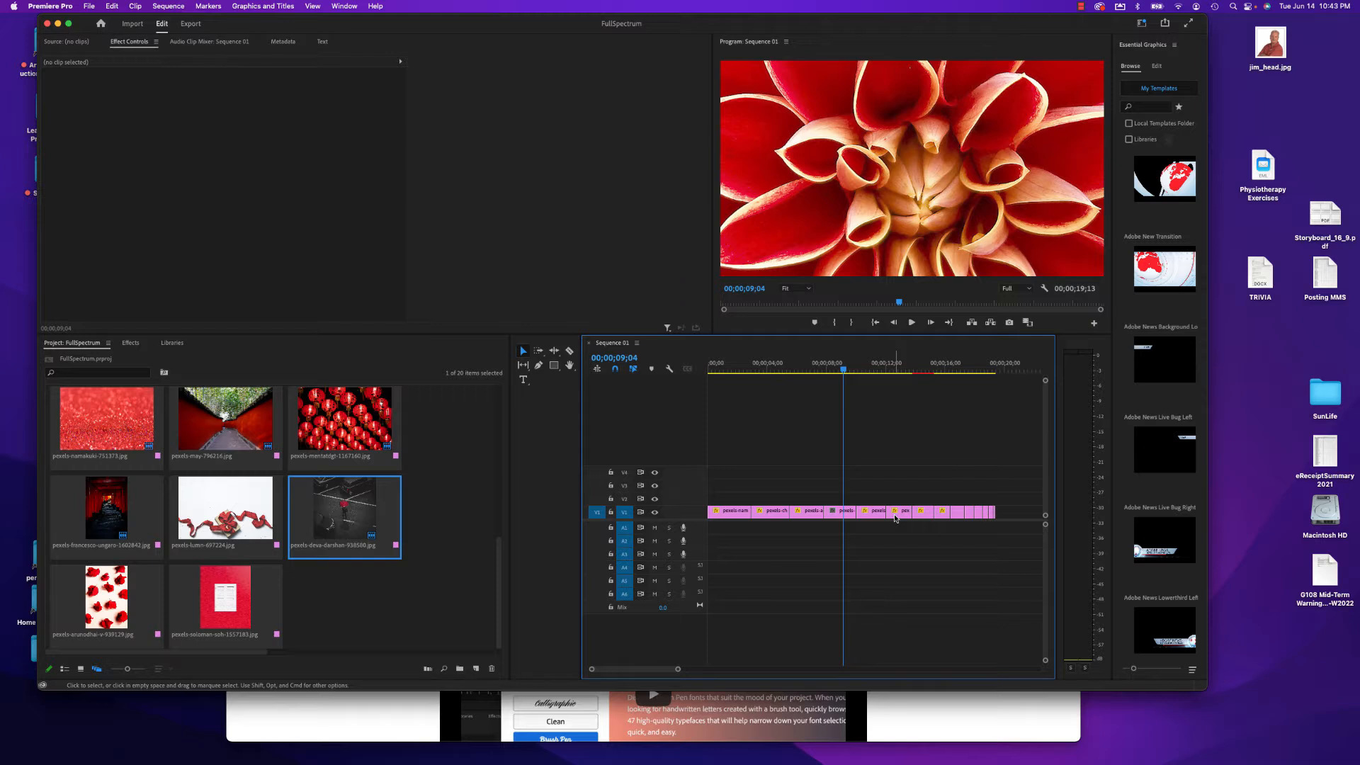
- Copy all V1 clips except the last one and paste them at the end of the sequence, at 00;00;19;13
drag(1009, 563, 715, 495)
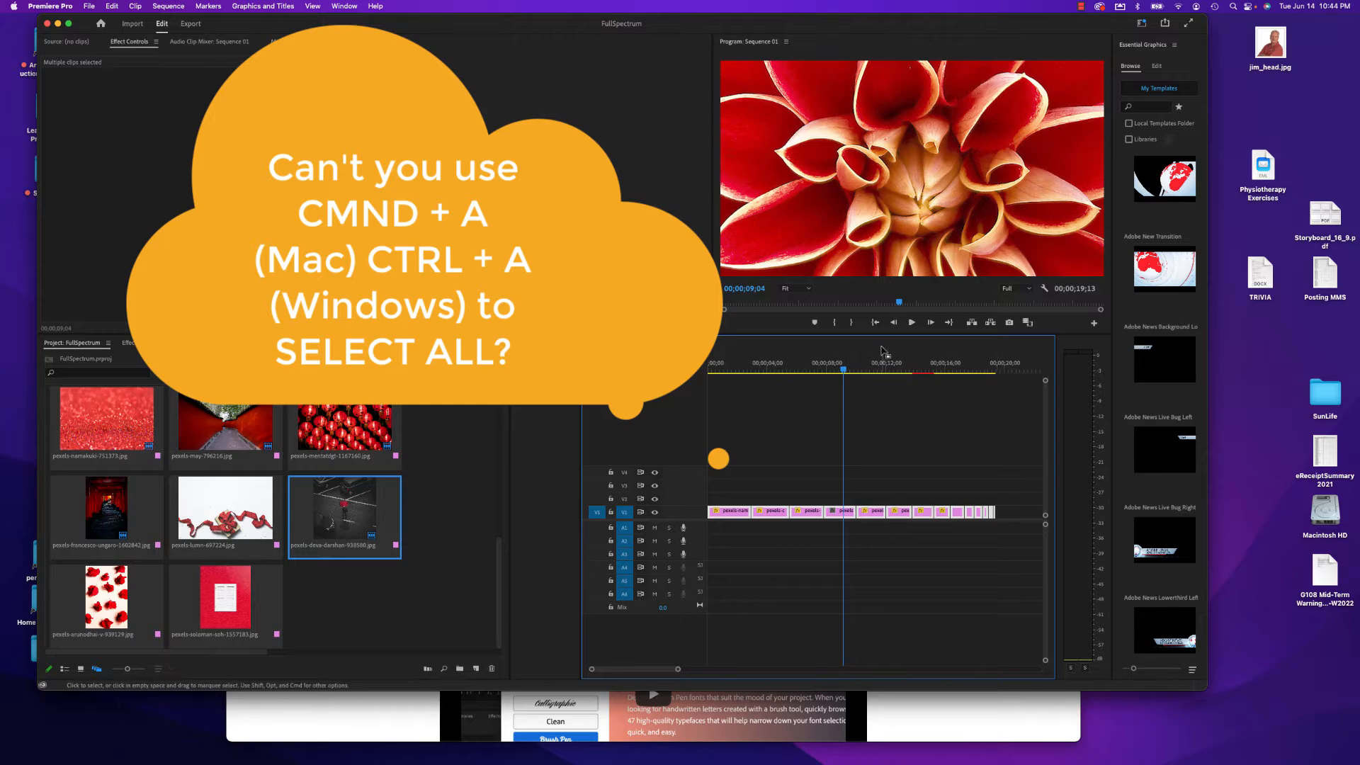
drag(842, 369, 995, 391)
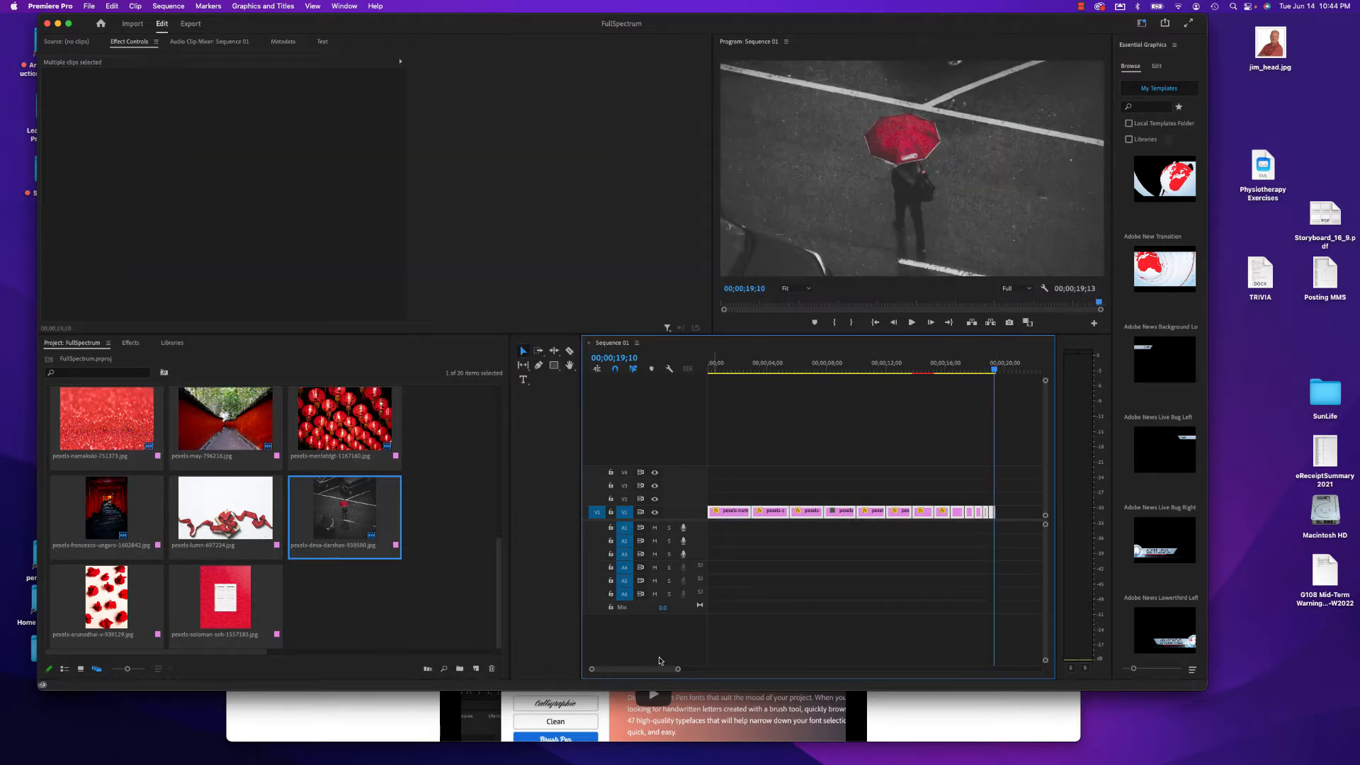
drag(678, 672, 644, 669)
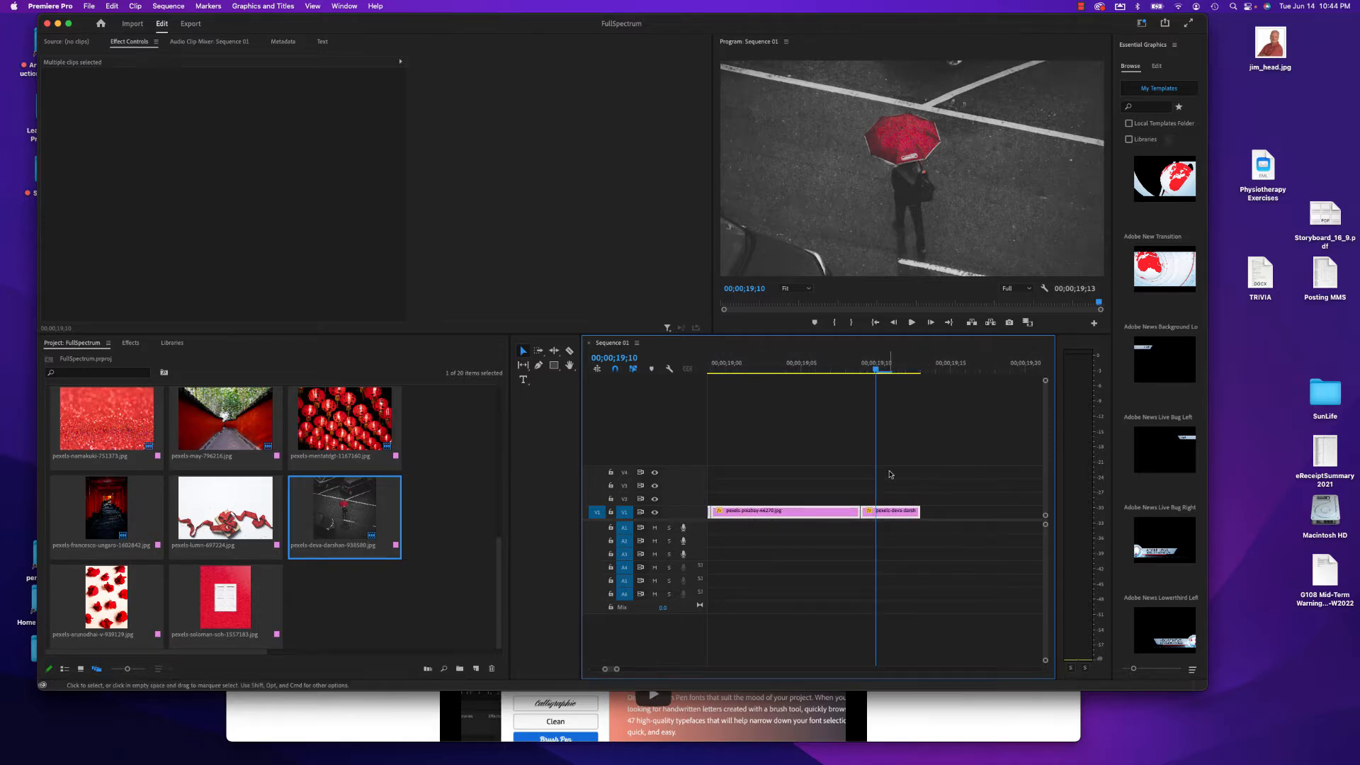
key(shift)
shift+click(888, 512)
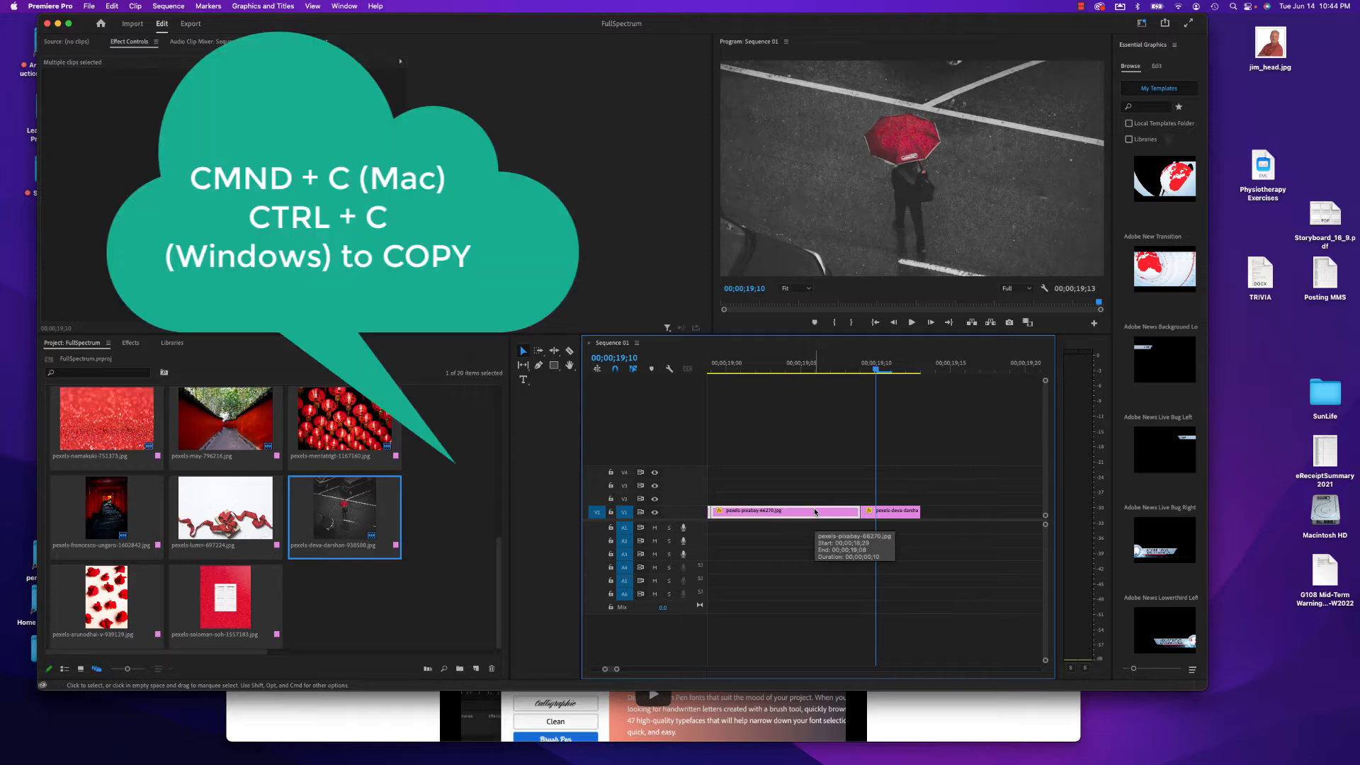
key(super+c)
drag(884, 381, 918, 383)
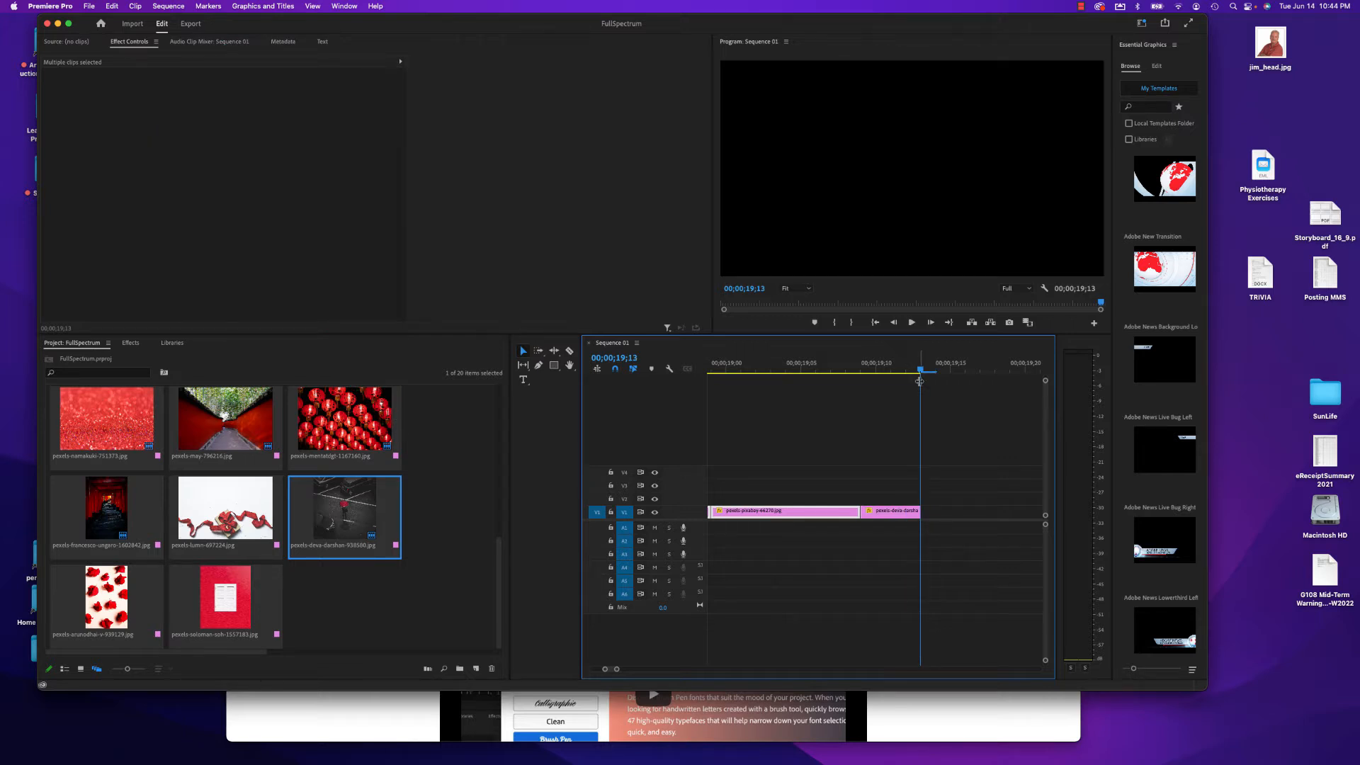
key(super+v)
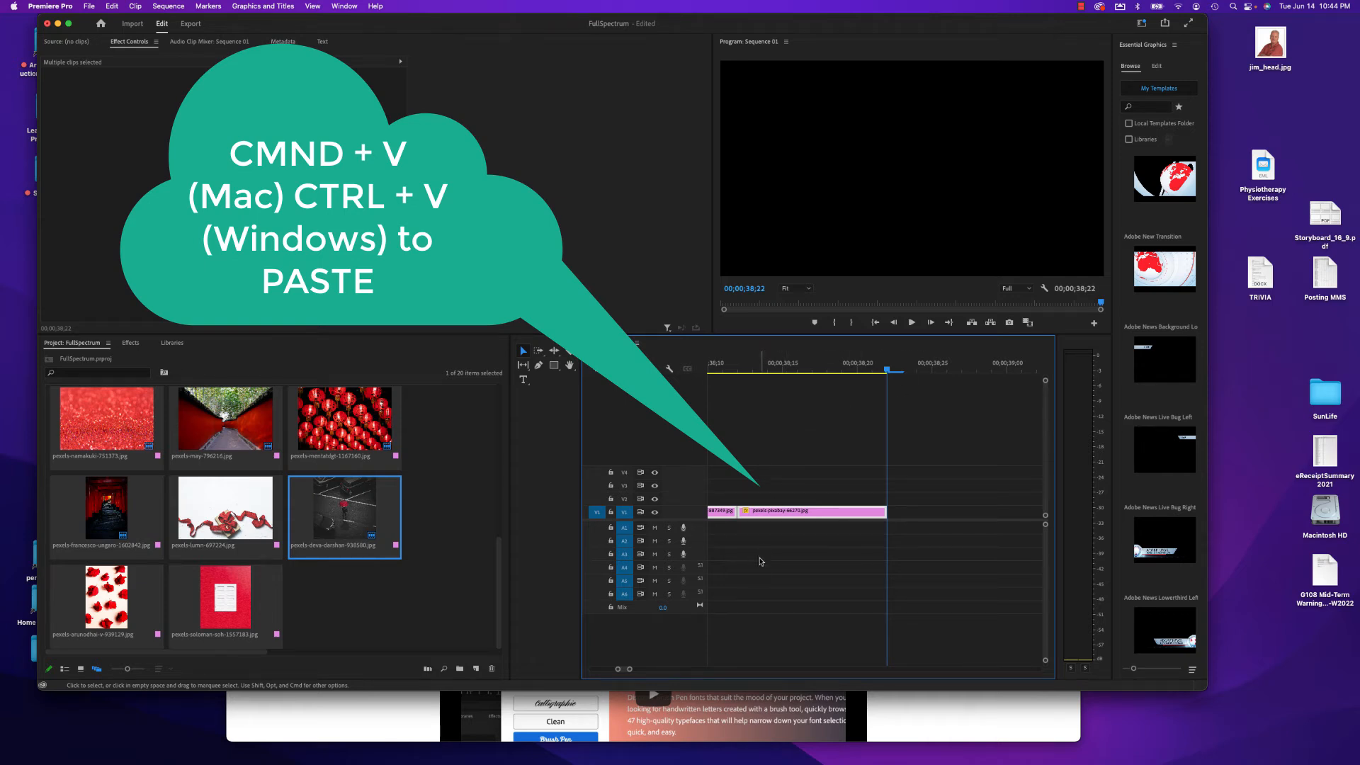
- Move the whole group of pasted clips from V1 straight up to V3, keeping its start time
scroll(760, 561, left, 5)
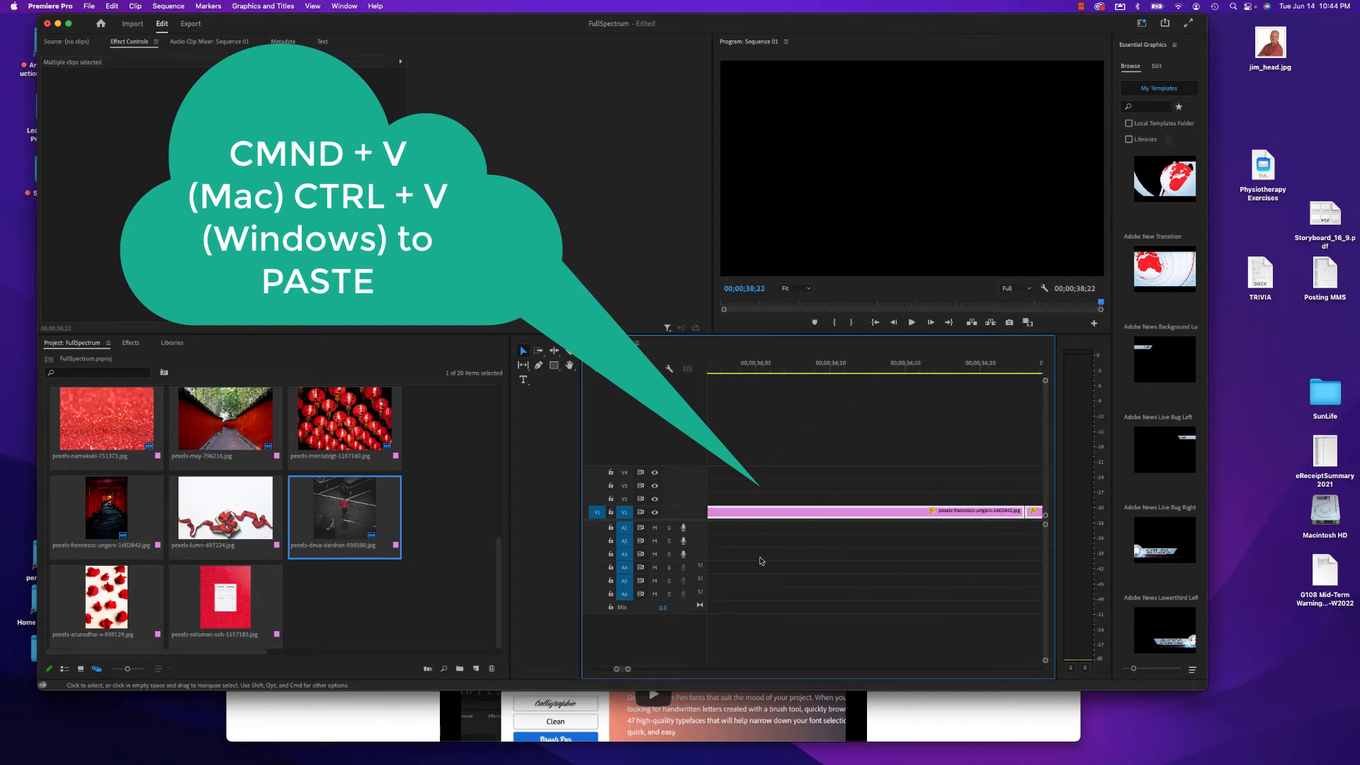
scroll(760, 561, left, 5)
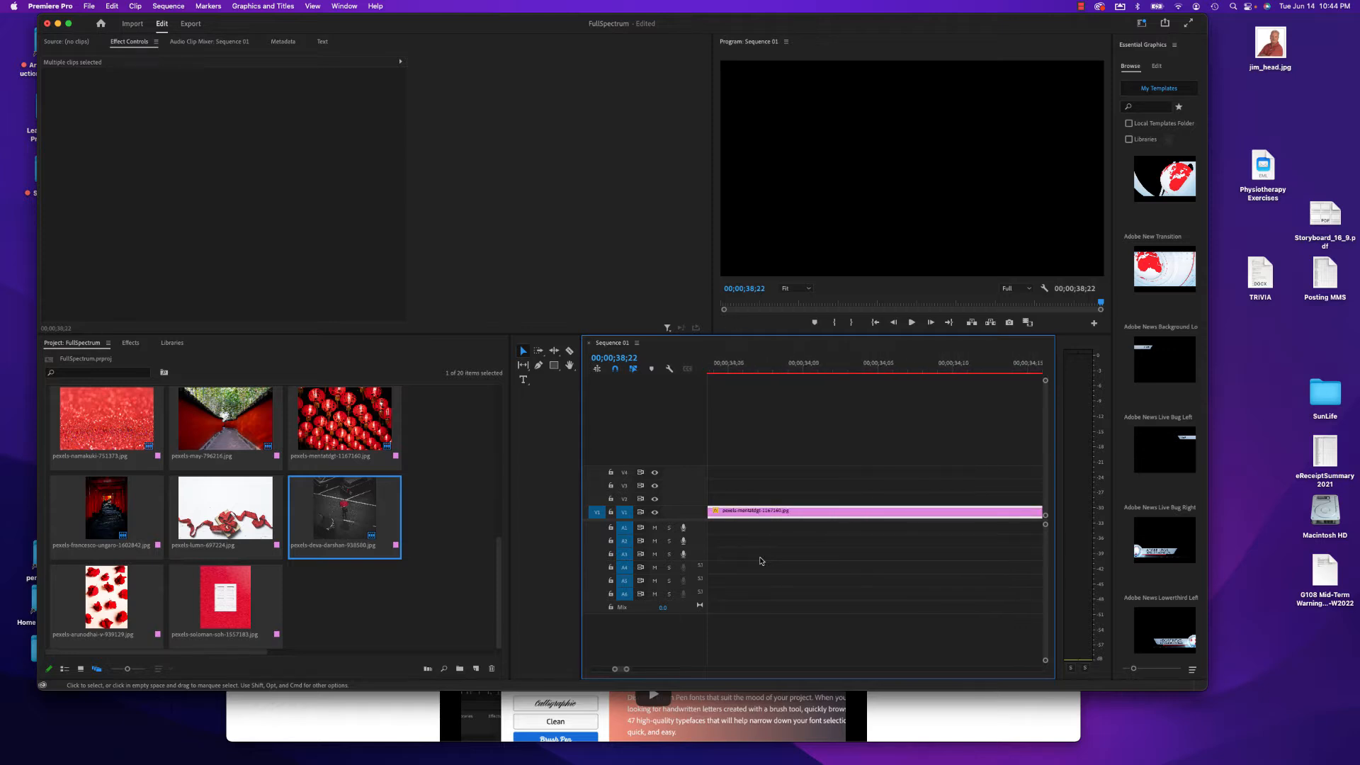
scroll(760, 561, left, 5)
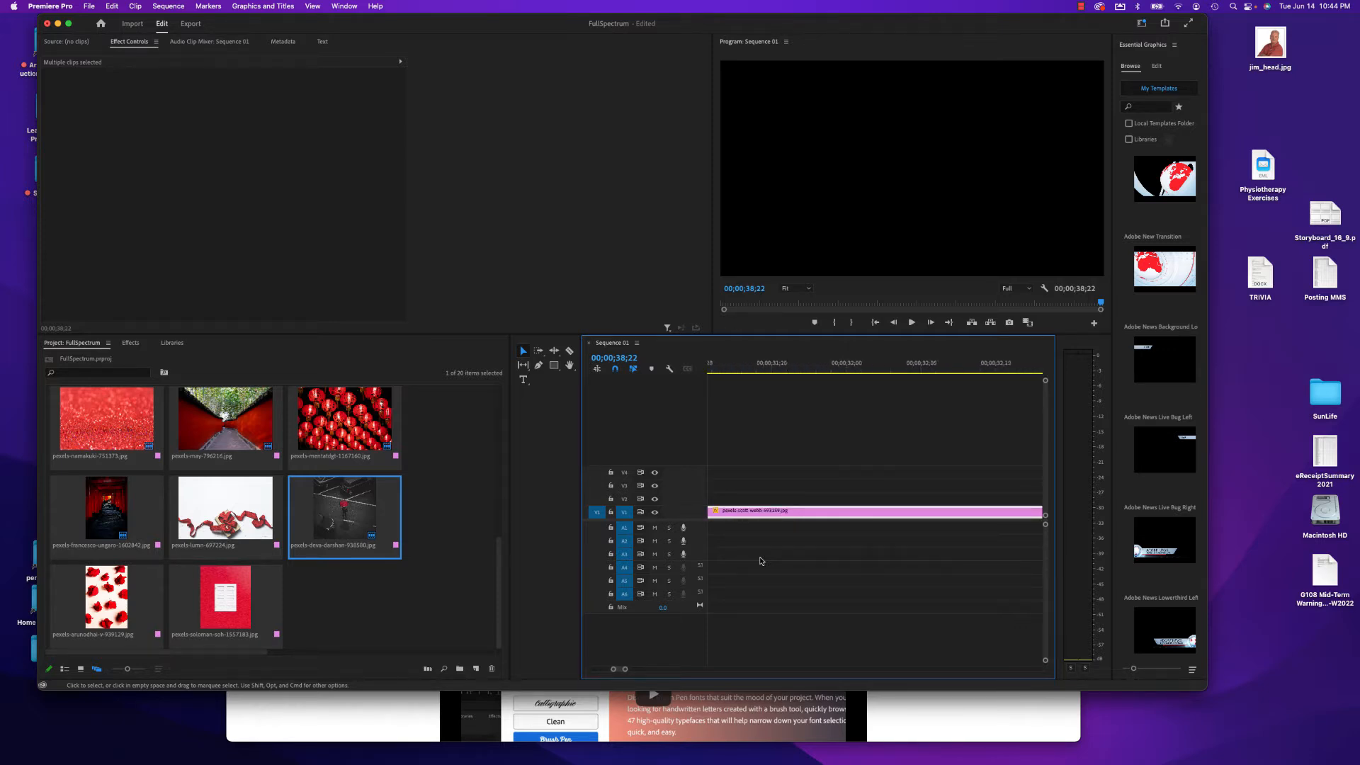
scroll(760, 561, left, 5)
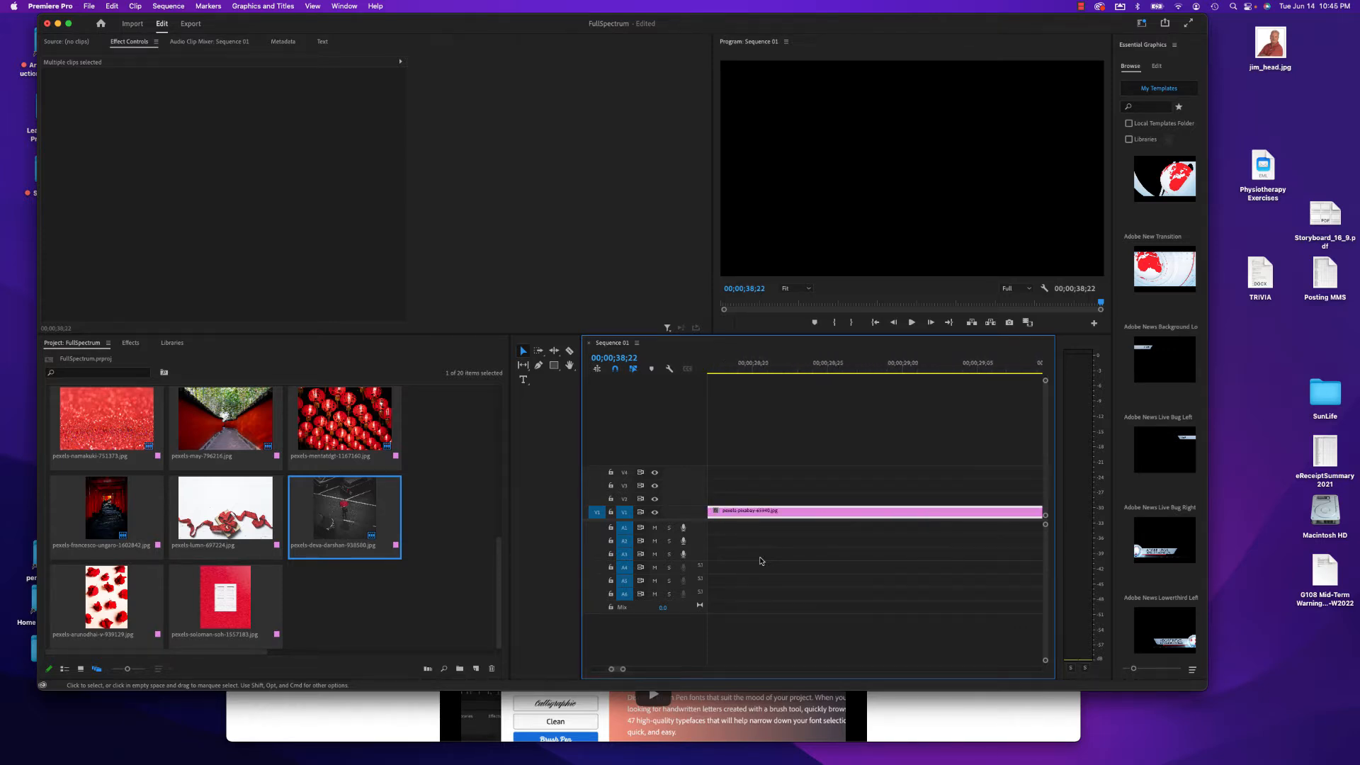
scroll(760, 561, left, 3)
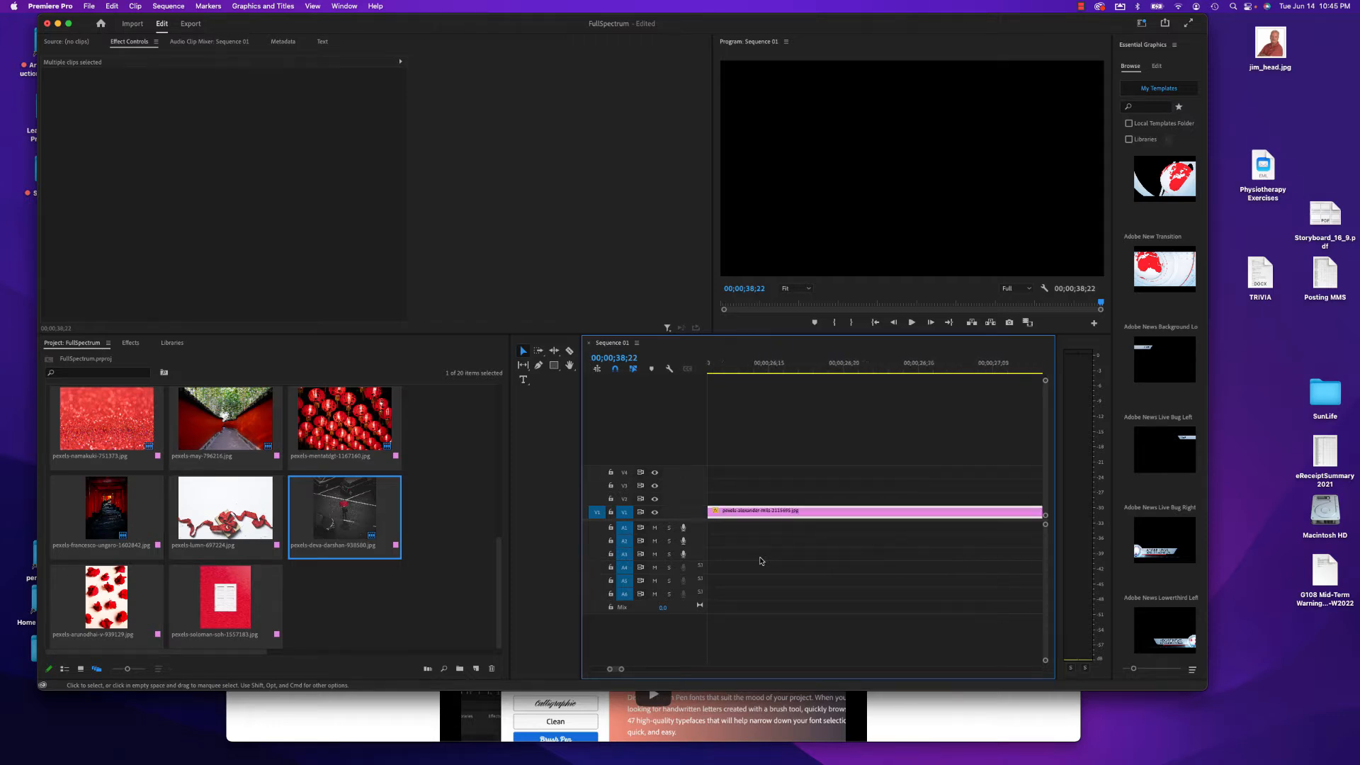
scroll(760, 561, left, 4)
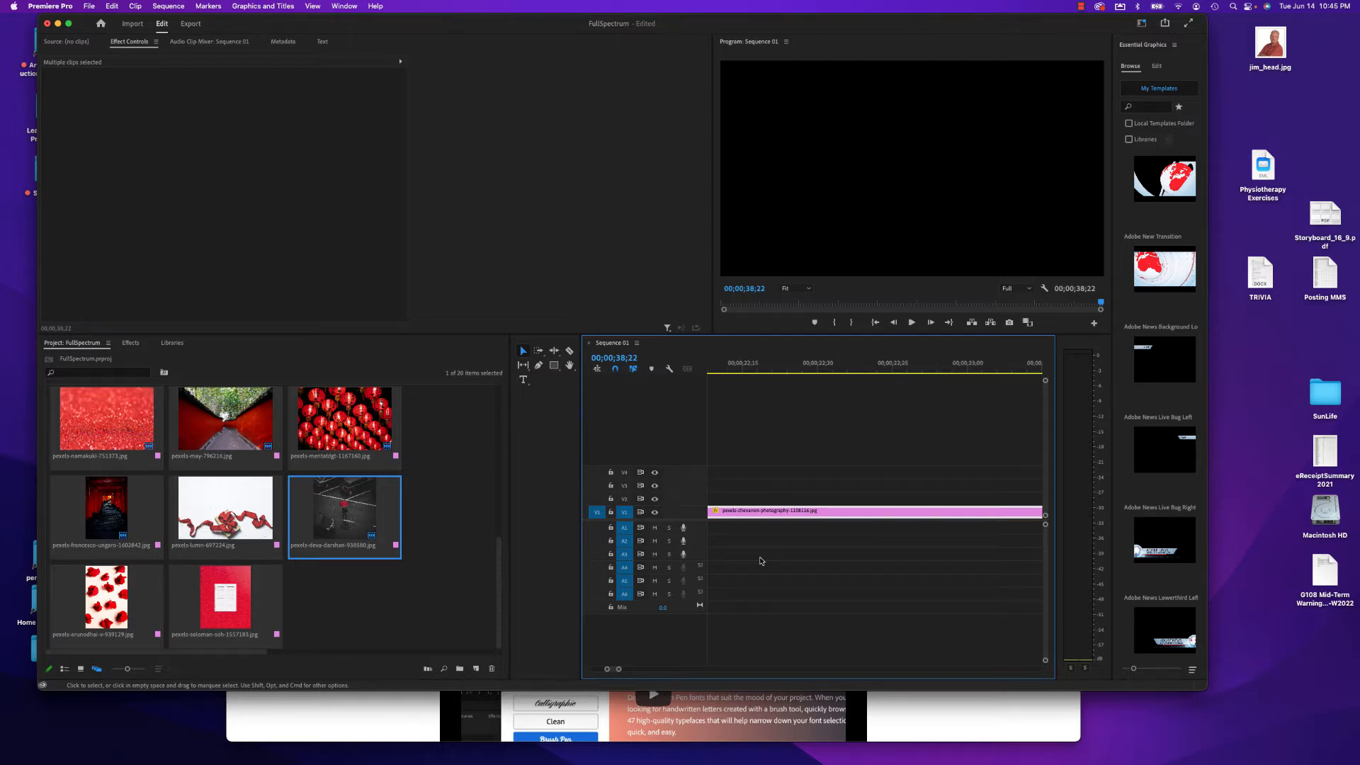
scroll(759, 561, left, 5)
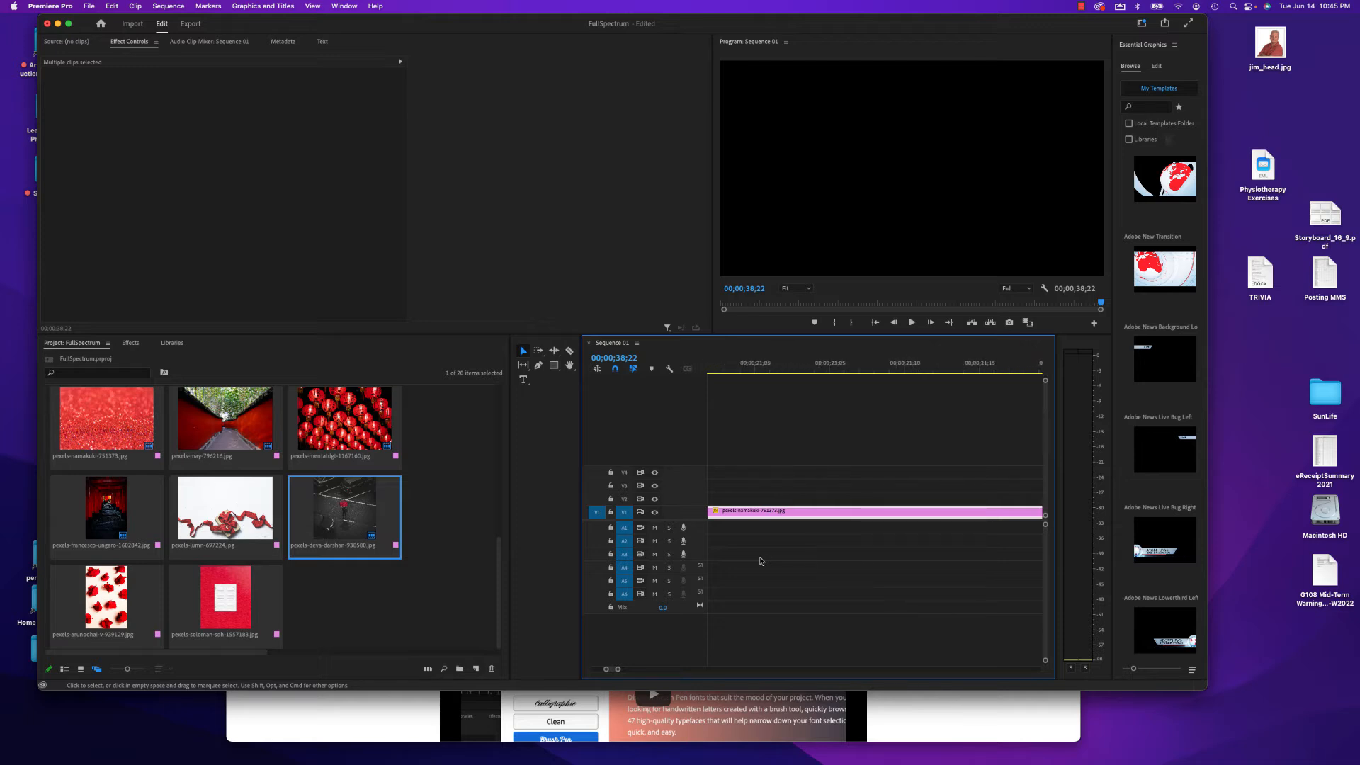
scroll(760, 561, left, 5)
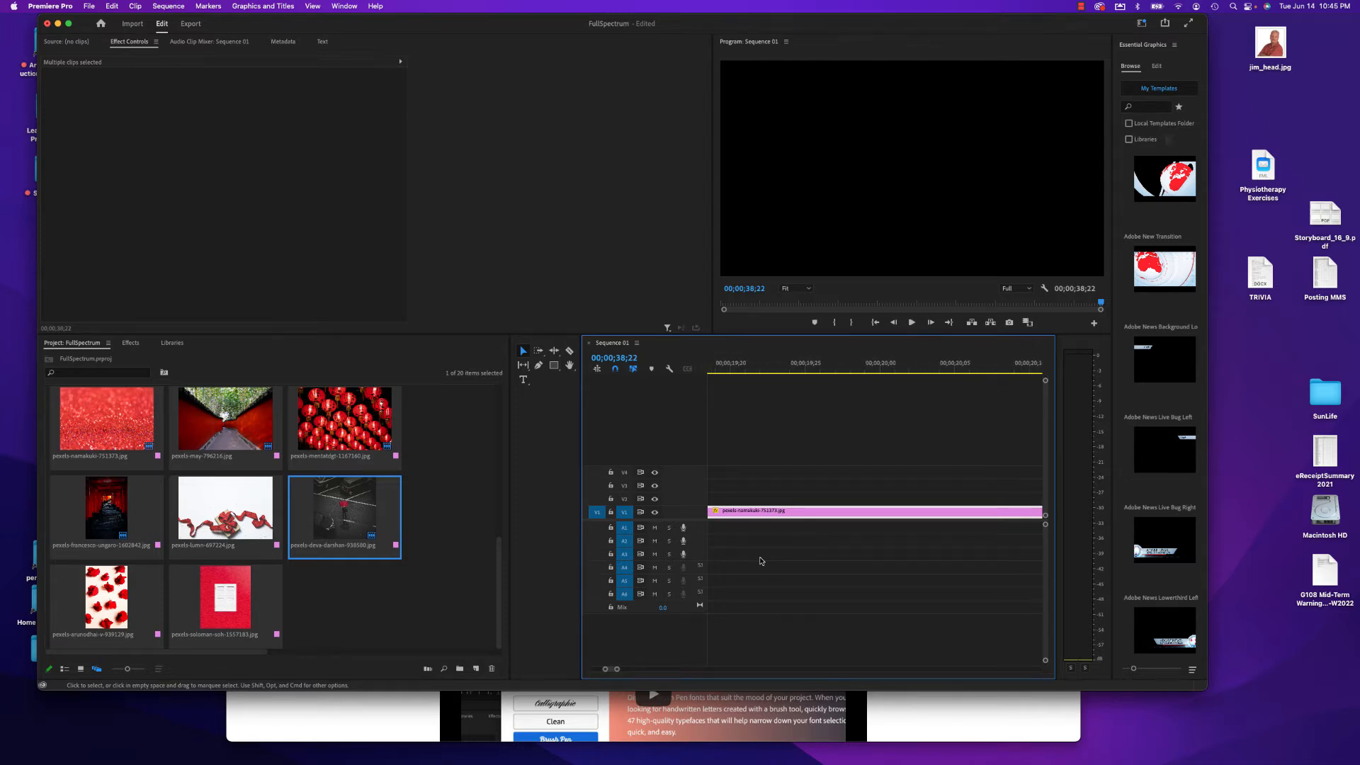
scroll(760, 561, left, 4)
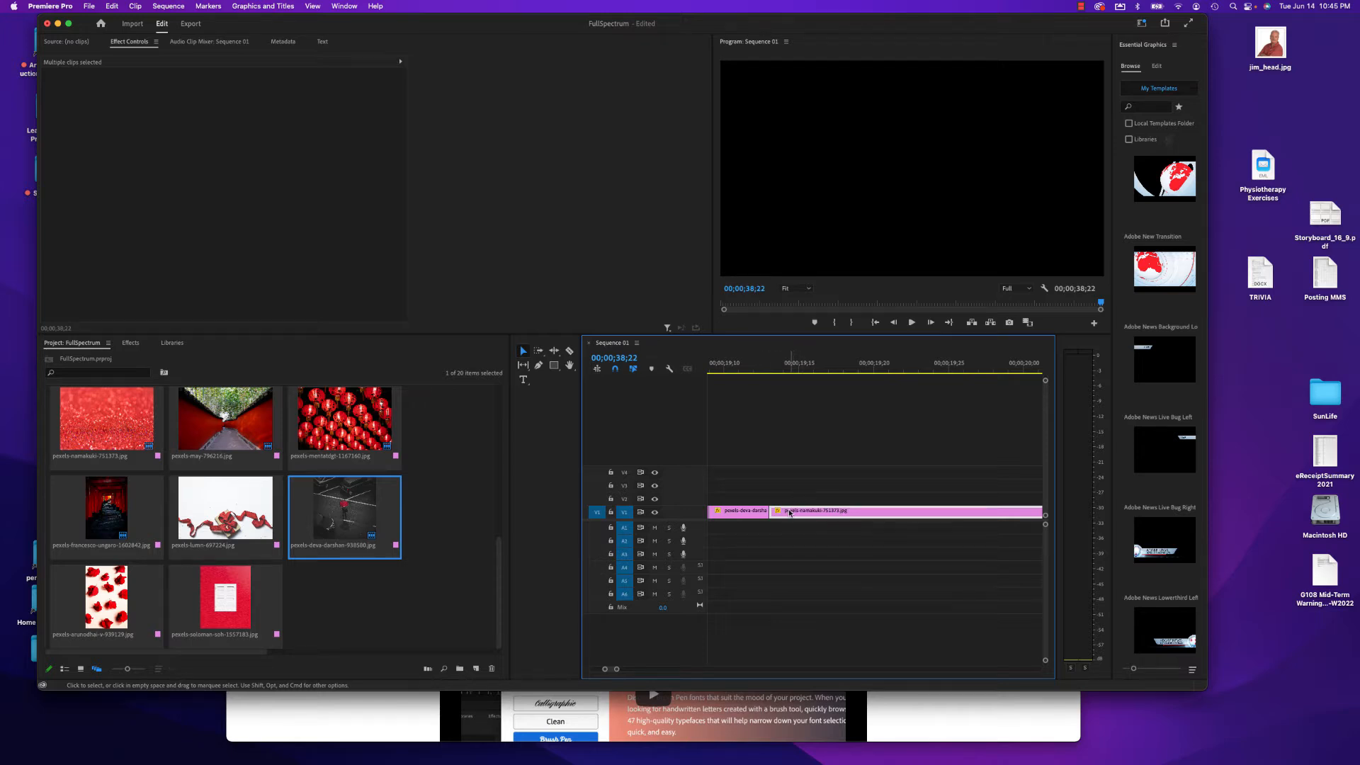
drag(790, 514, 789, 499)
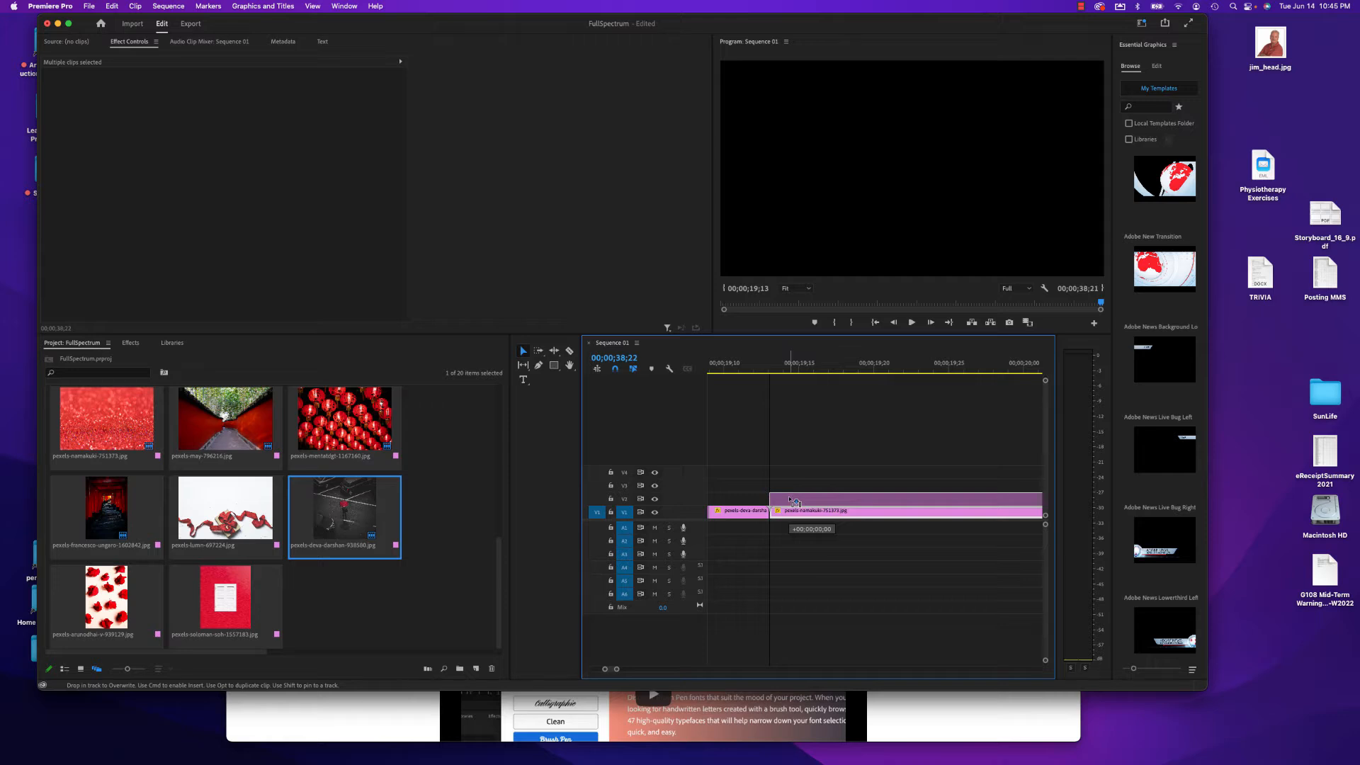
drag(790, 500, 790, 487)
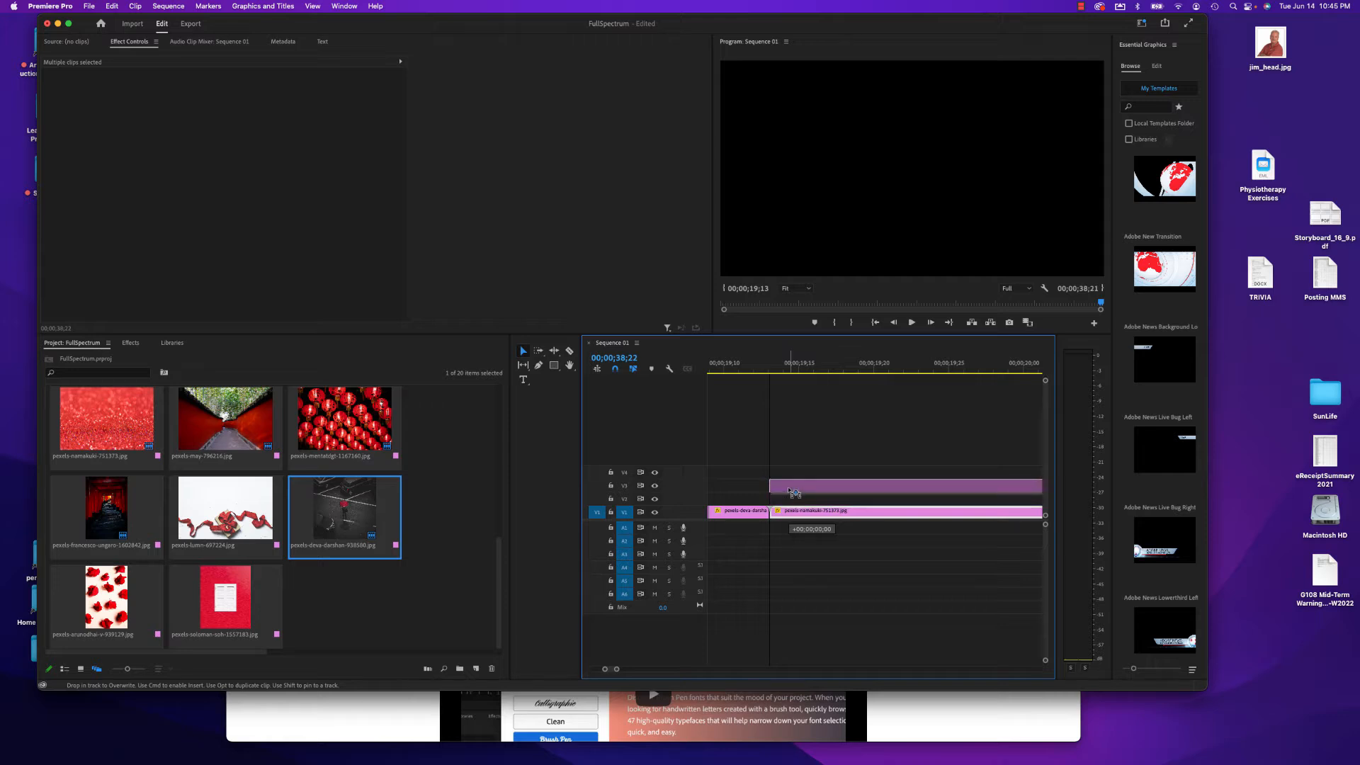
drag(791, 490, 791, 489)
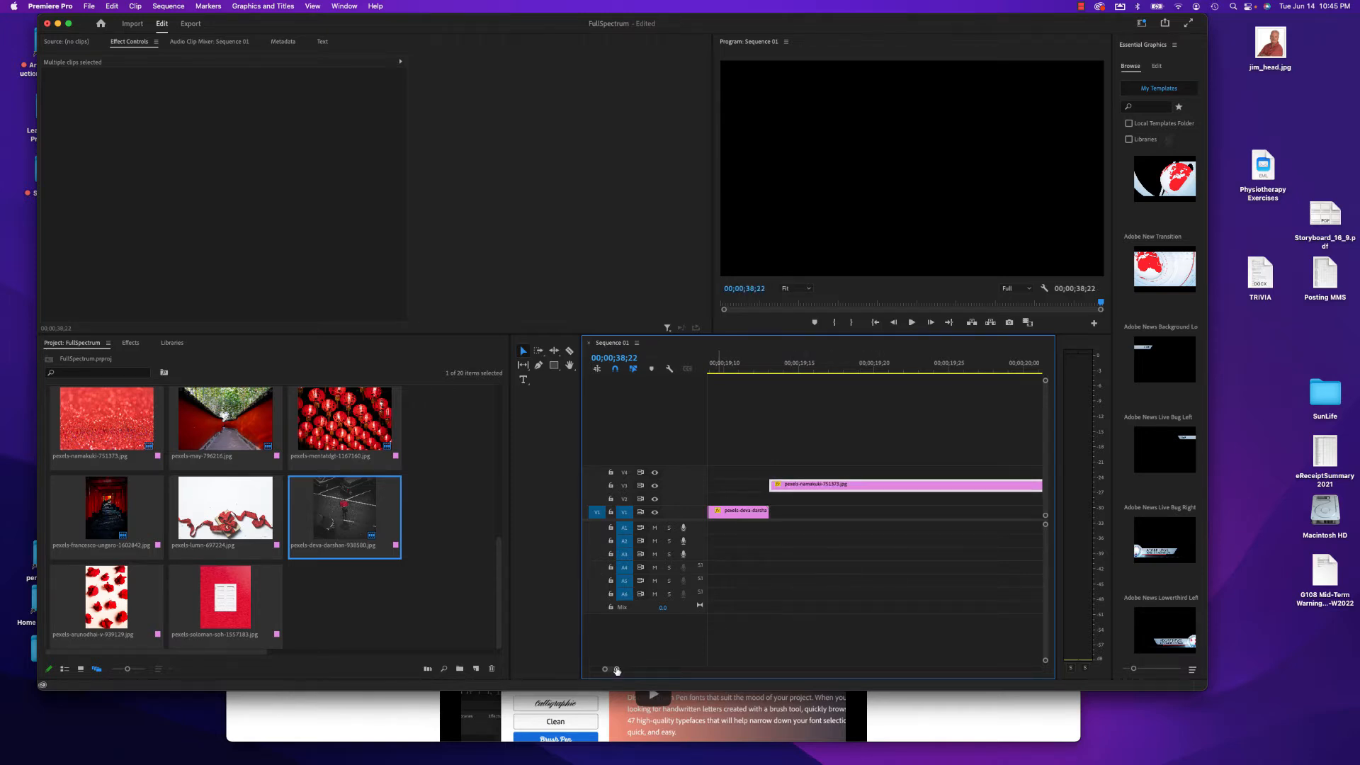
- Move the final V3 clip, pexels-pixabay-66270.jpg, down to V1 directly after the last original clip
drag(616, 671, 688, 665)
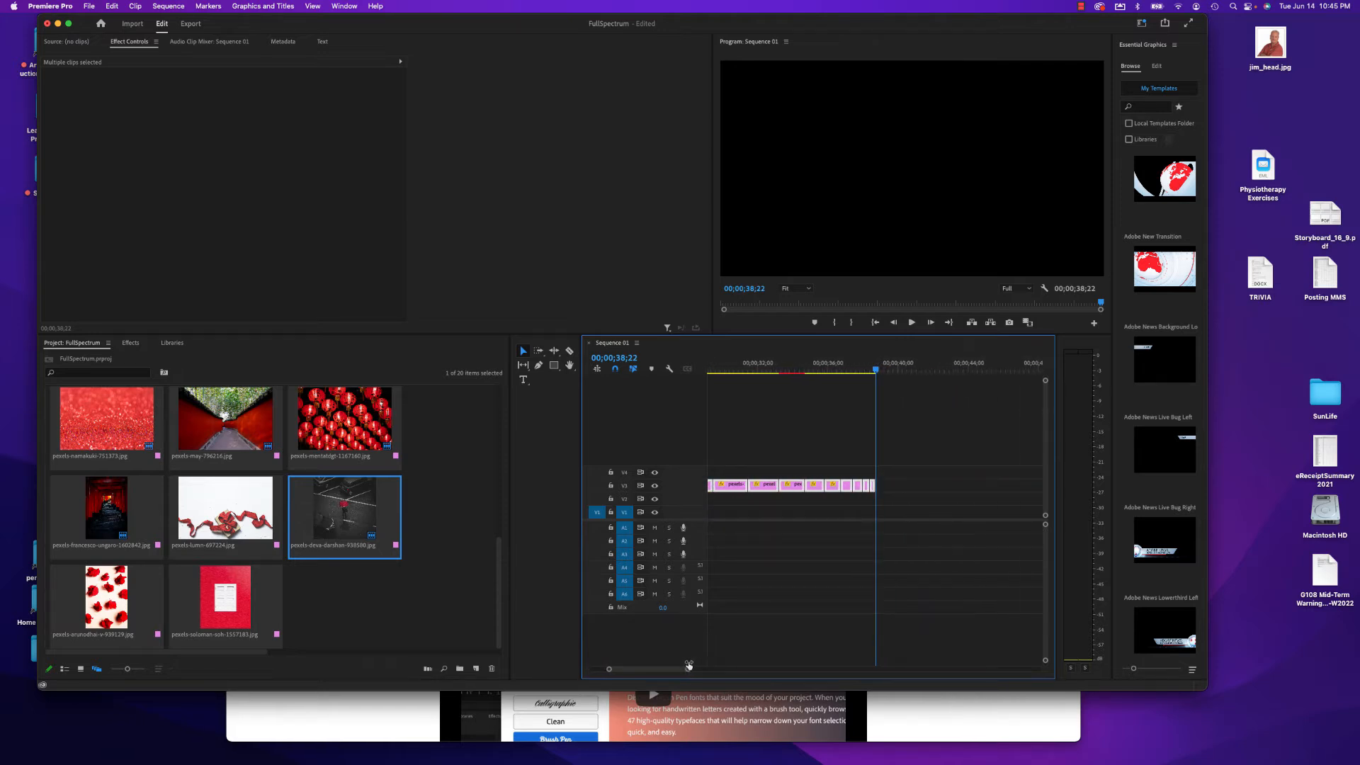
scroll(818, 536, up, 10)
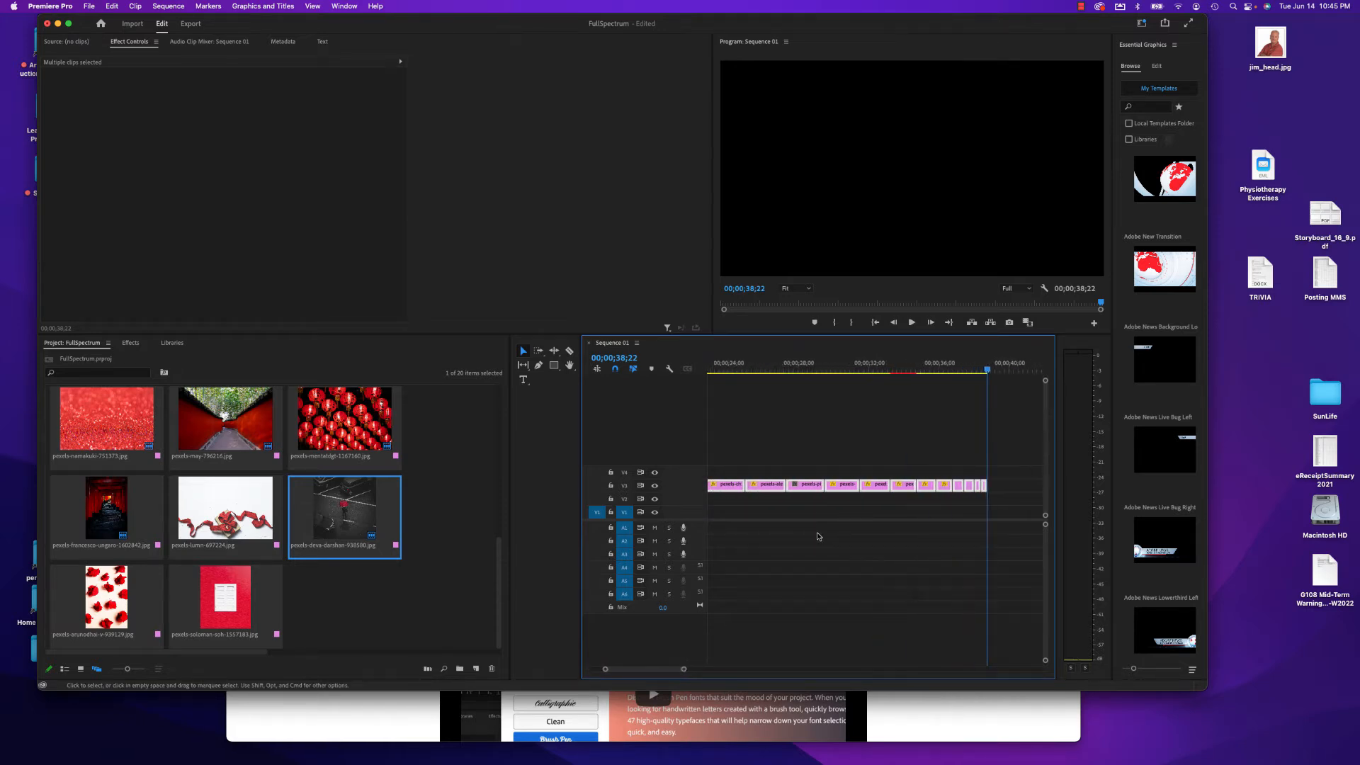
scroll(818, 536, down, 3)
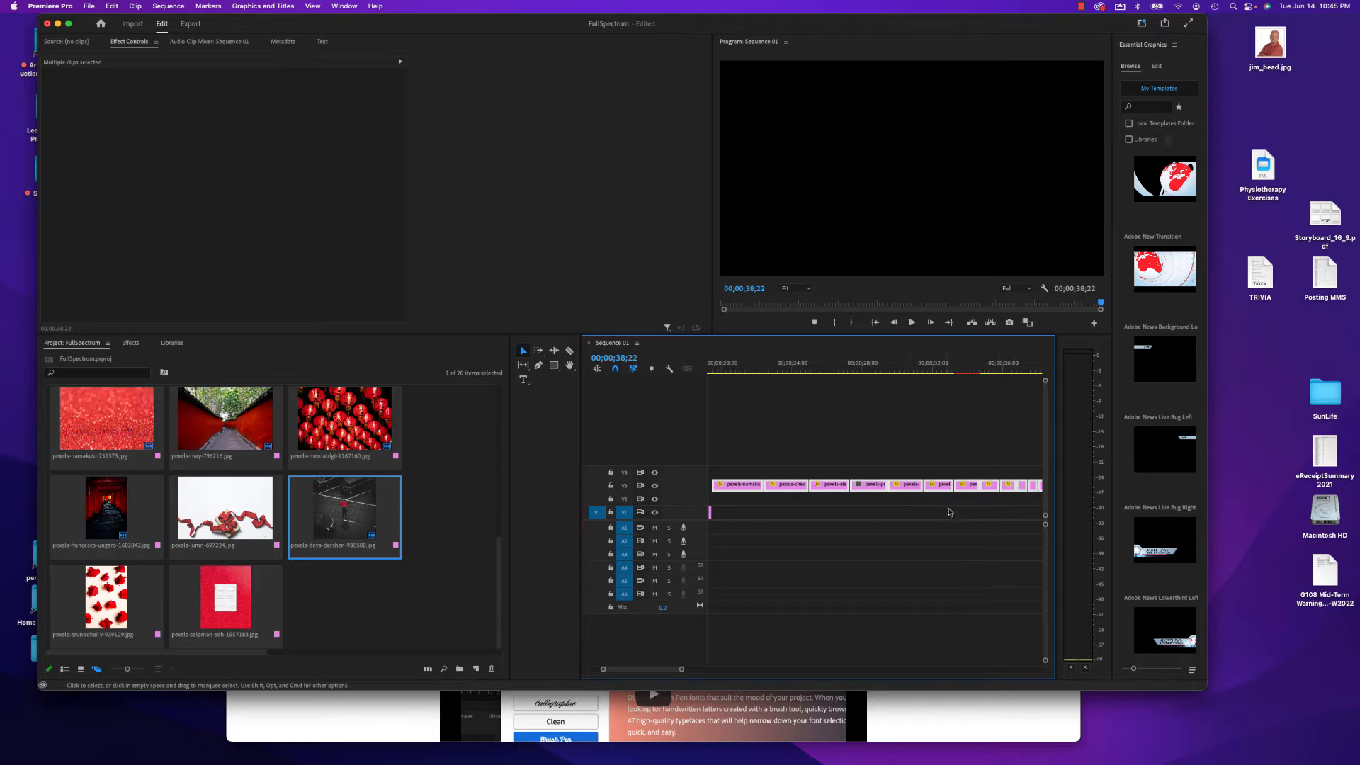
scroll(944, 513, down, 2)
click(1013, 498)
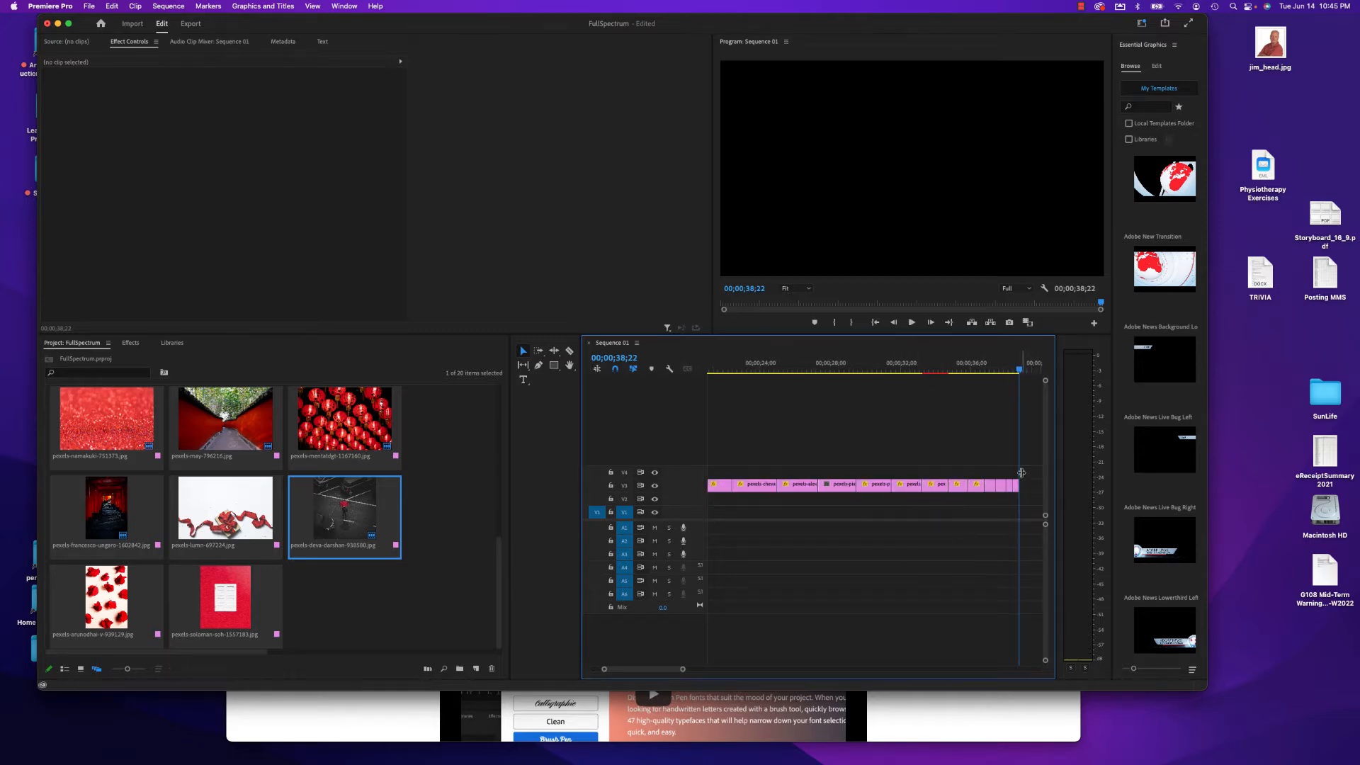
click(1016, 488)
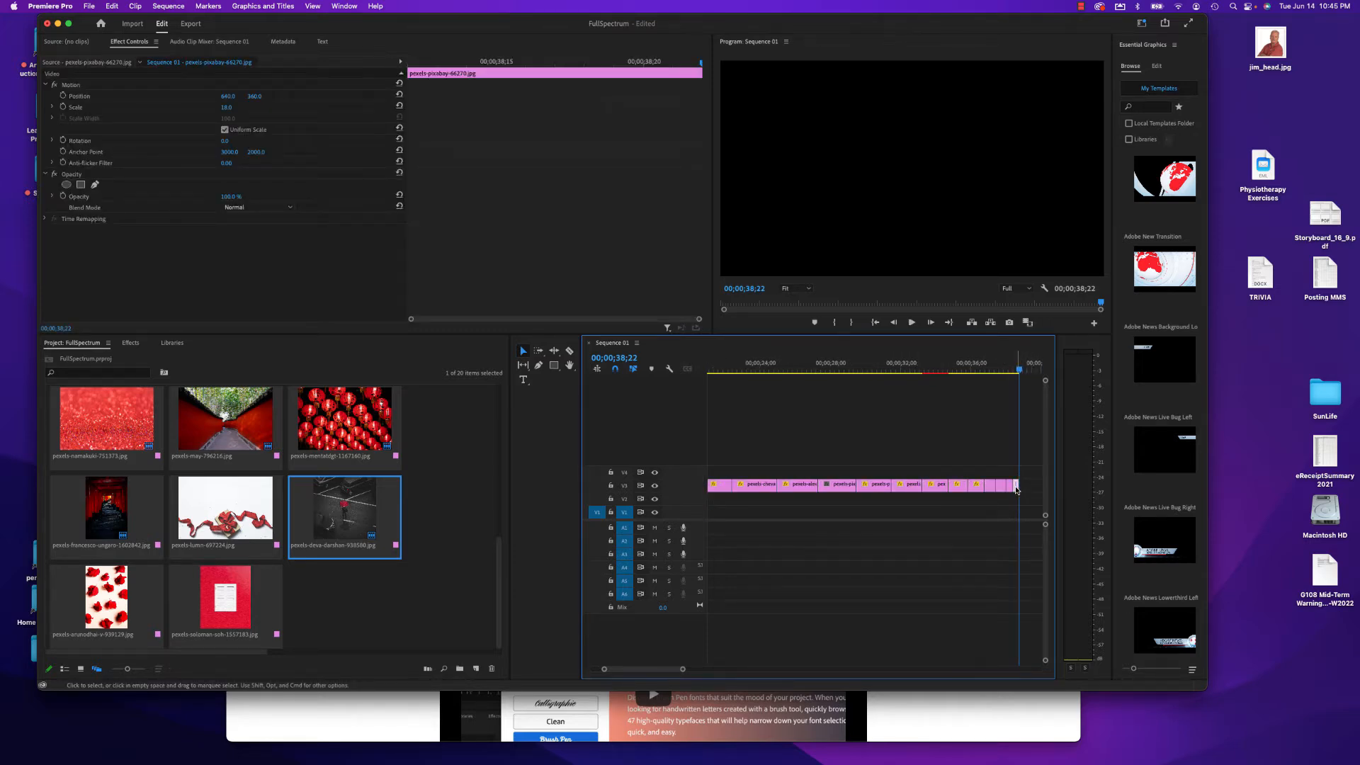
drag(1015, 487, 864, 518)
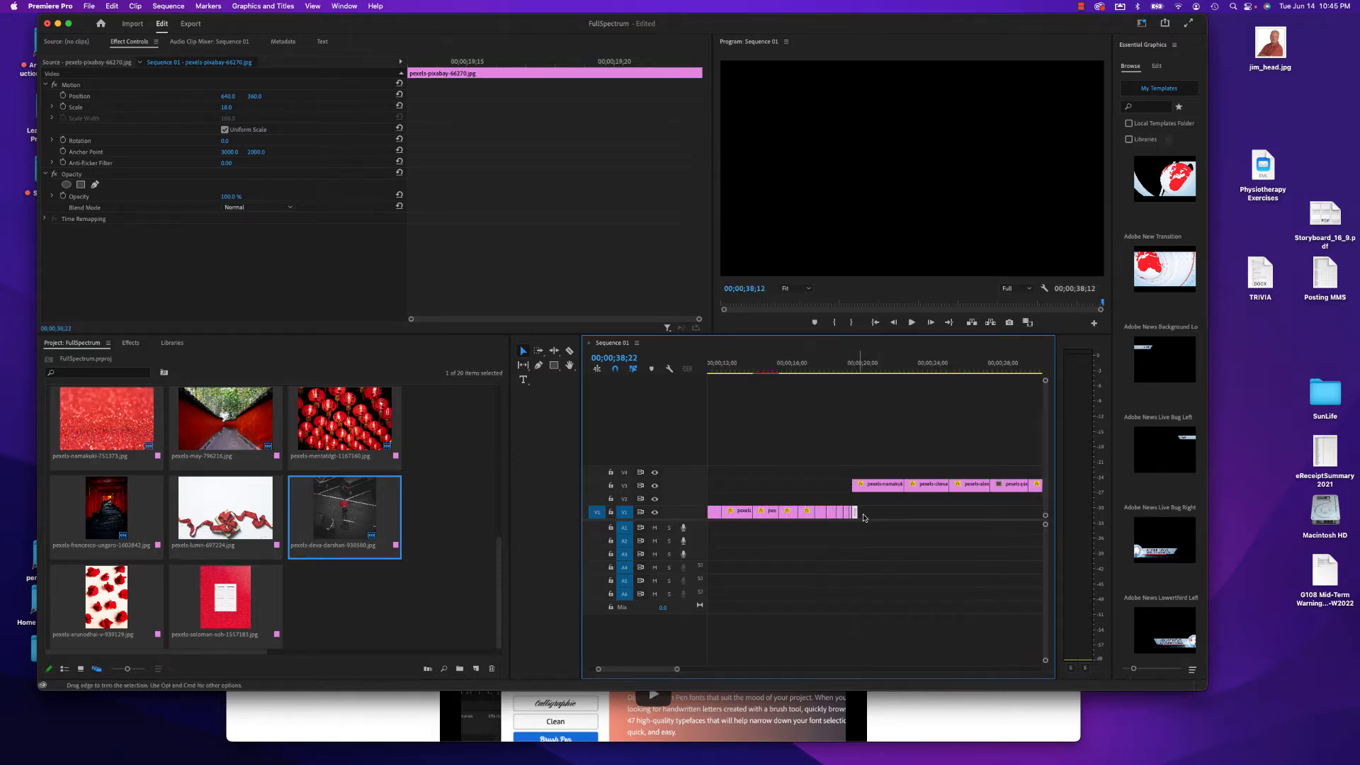
- Move the remaining V3 clips one at a time, starting from the last, down to the end of V1 in reverse order
scroll(933, 548, right, 6)
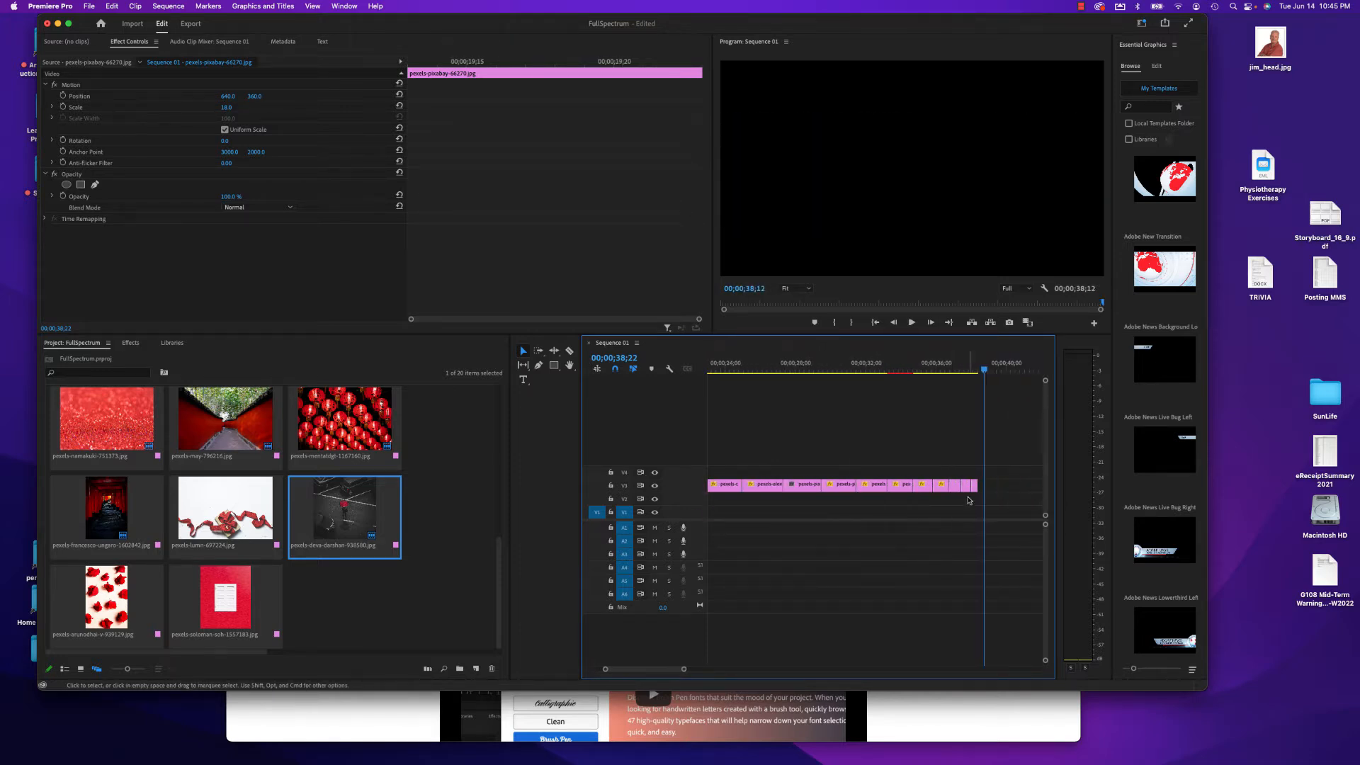
drag(975, 487, 769, 517)
scroll(990, 518, right, 4)
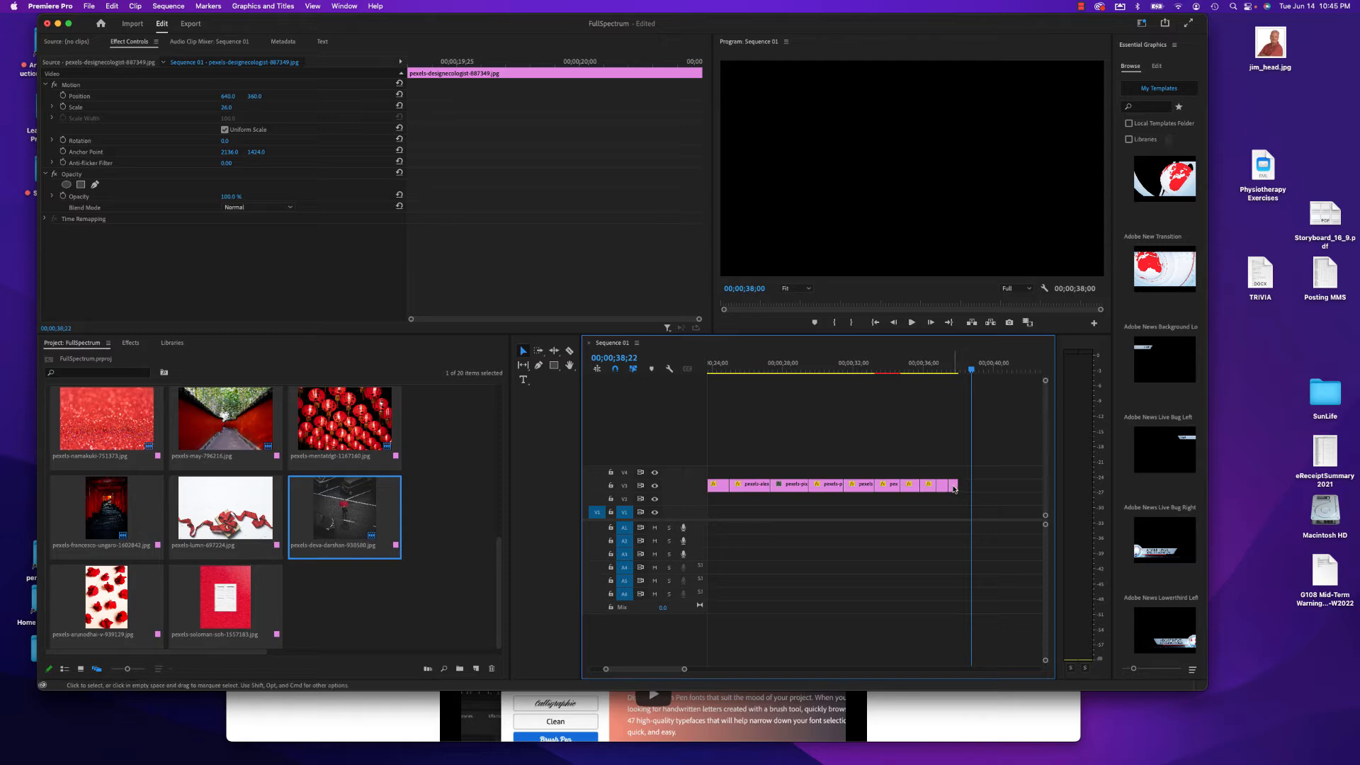
drag(953, 485, 766, 517)
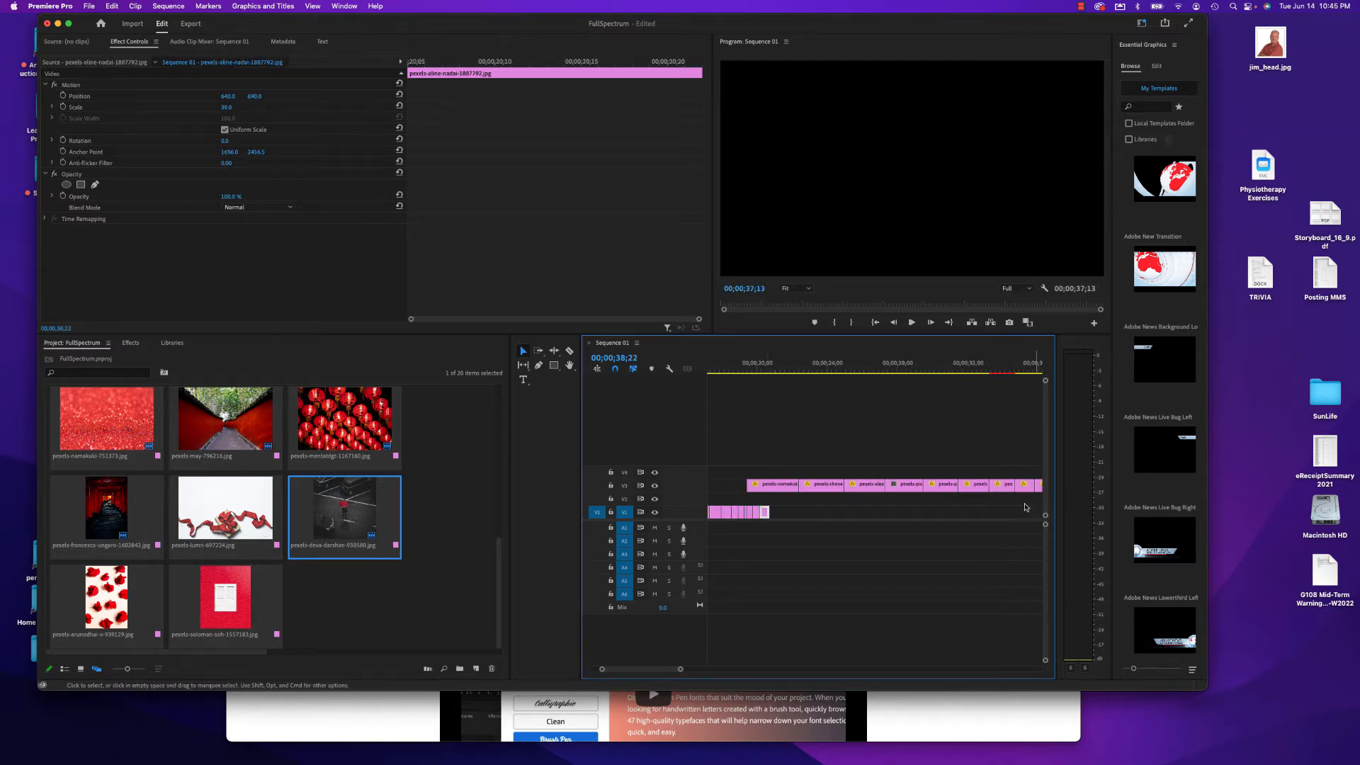
scroll(1013, 504, right, 3)
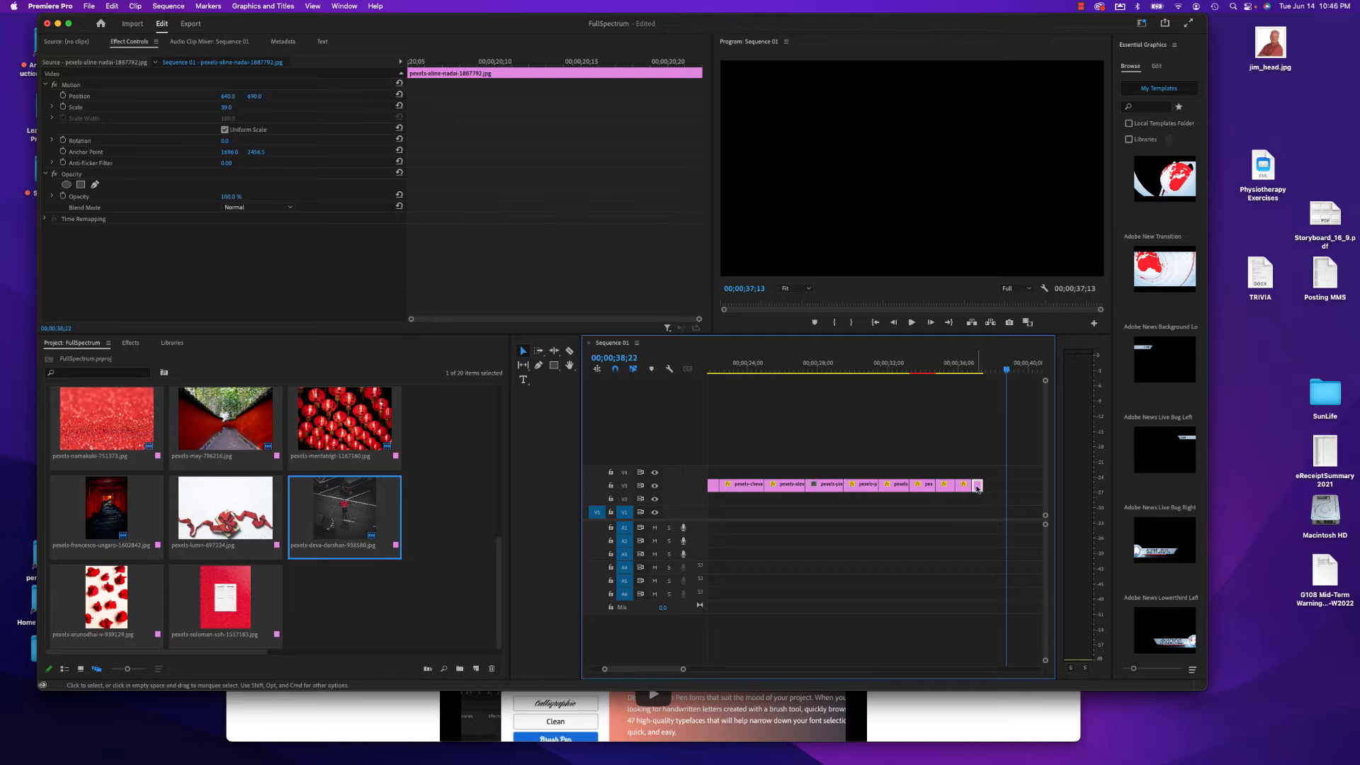
drag(976, 488, 741, 523)
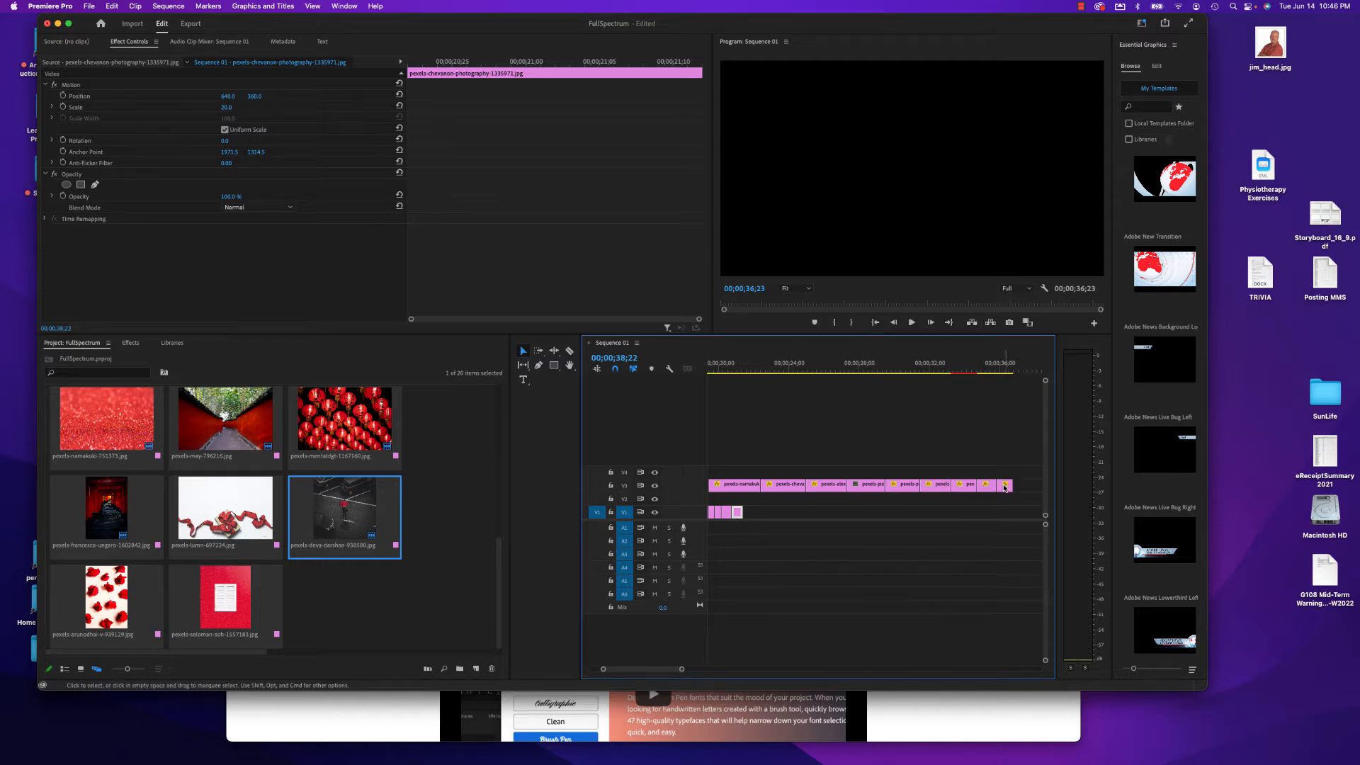
drag(1004, 488, 752, 522)
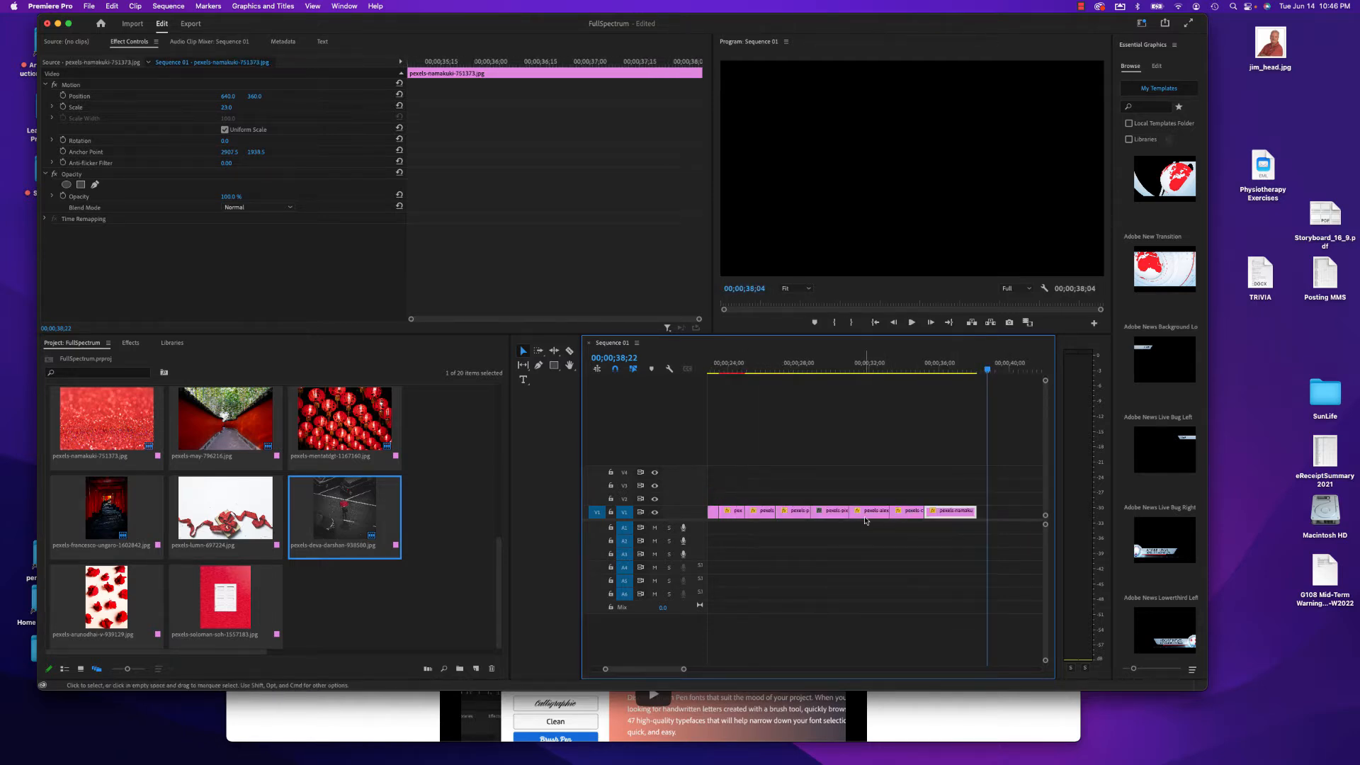
- Review the complete forward-and-backward sequence on V1 and play it through from the start
scroll(837, 523, left, 10)
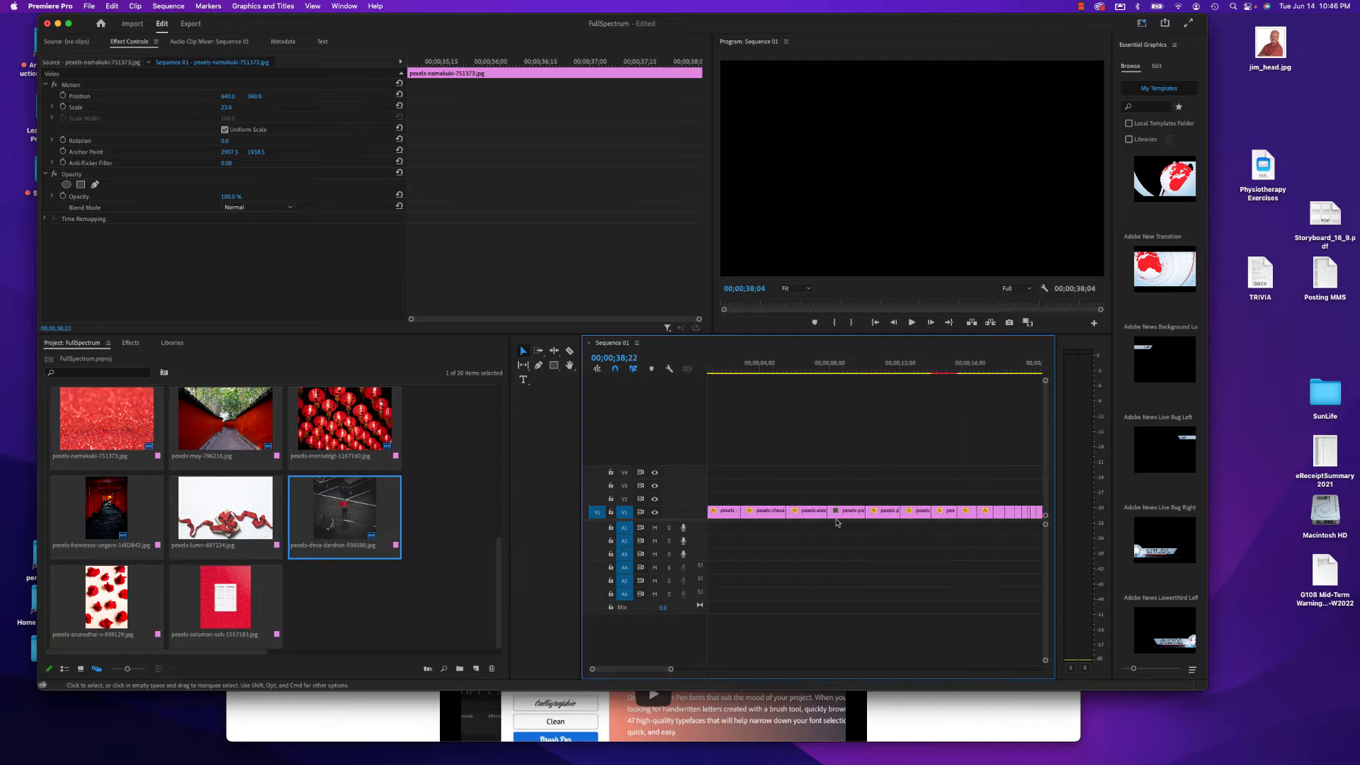
scroll(836, 522, right, 10)
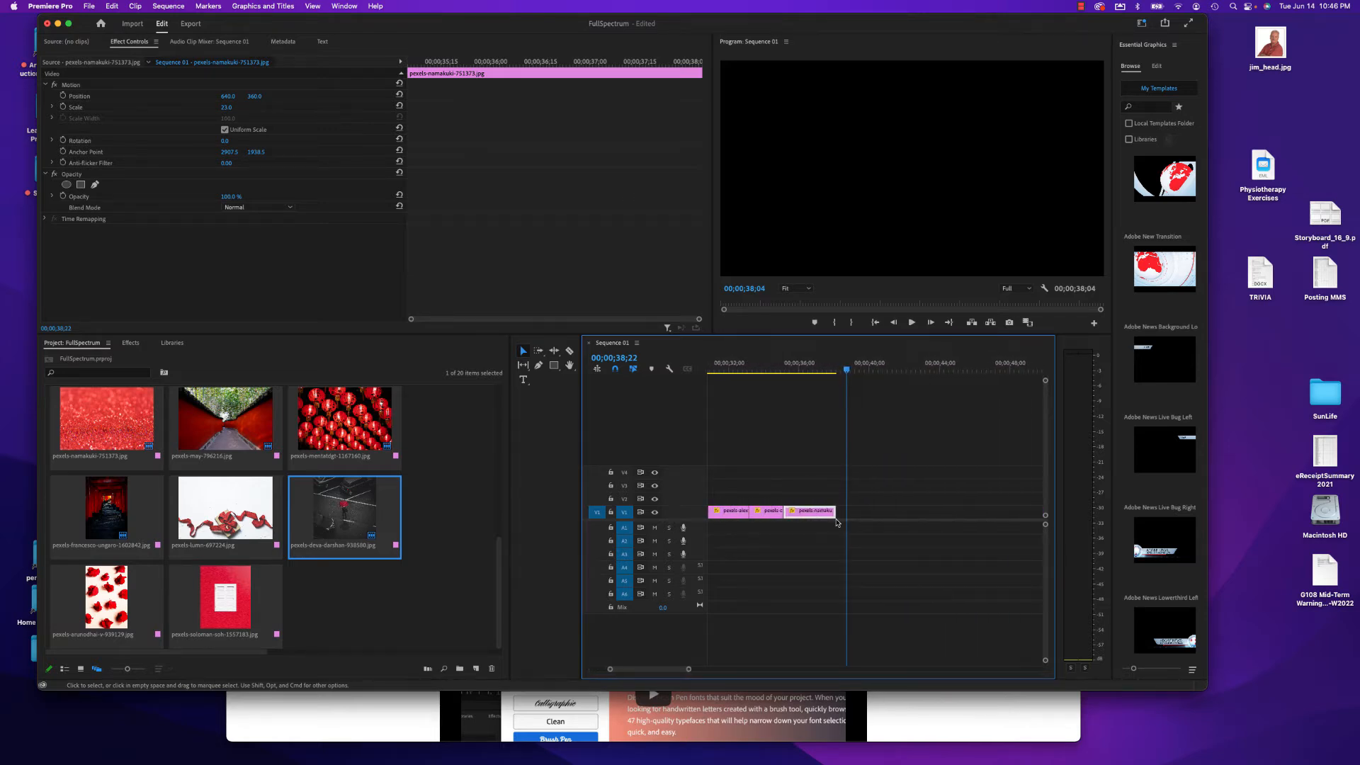
drag(684, 669, 732, 662)
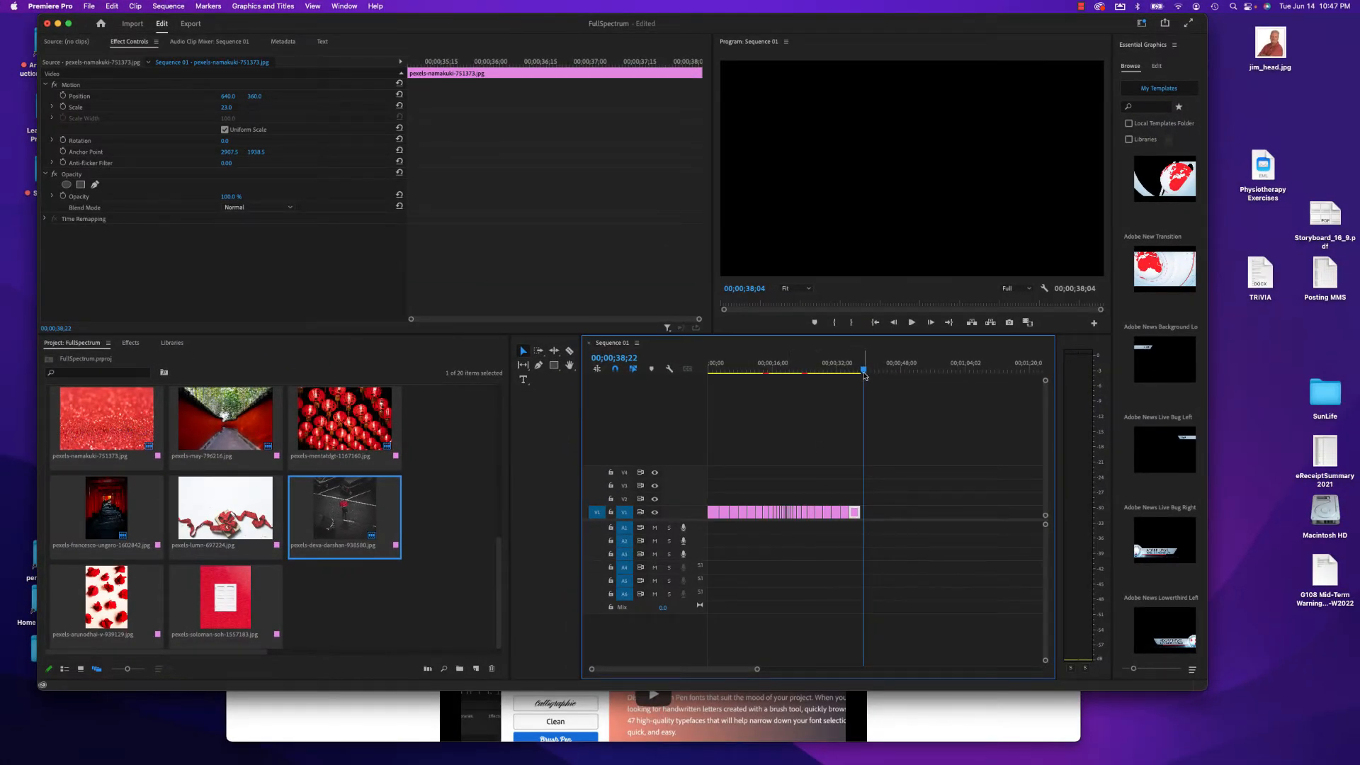
drag(865, 375, 675, 369)
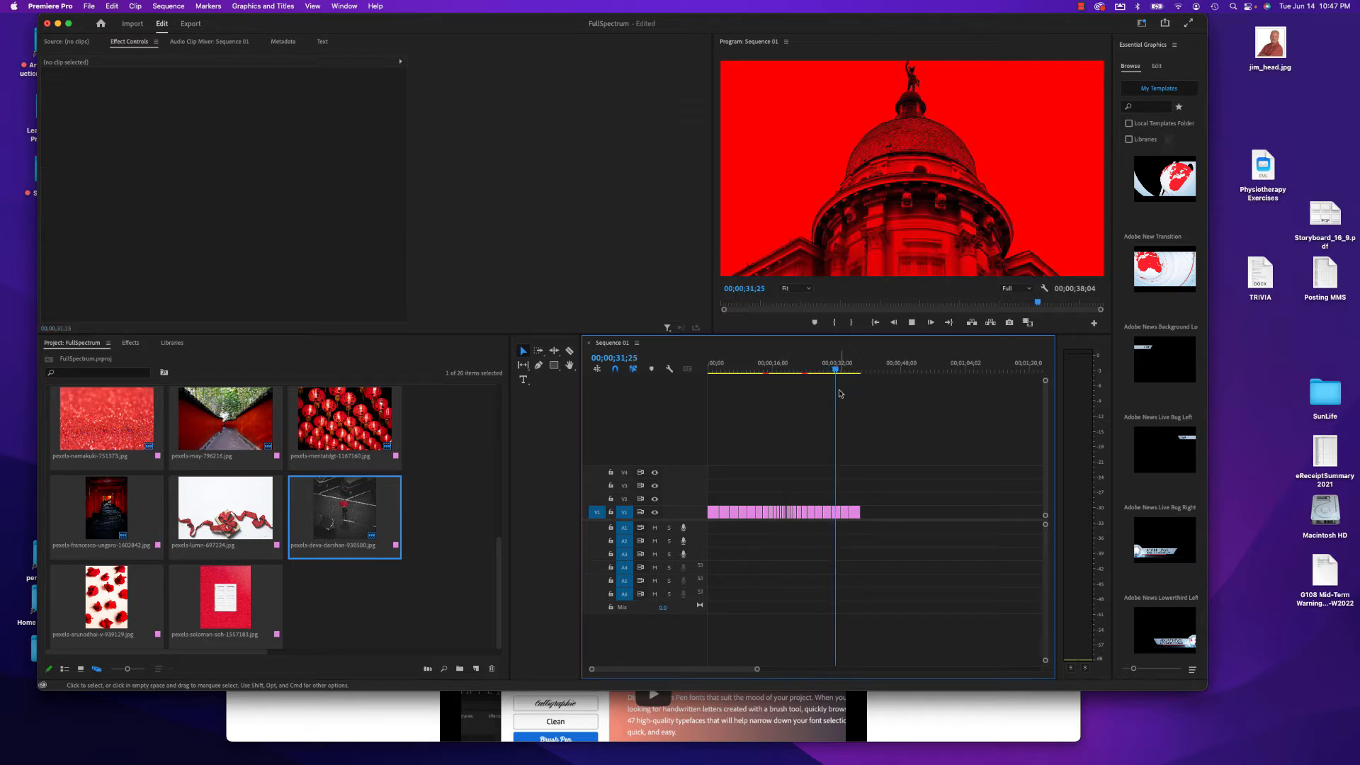
key(space)
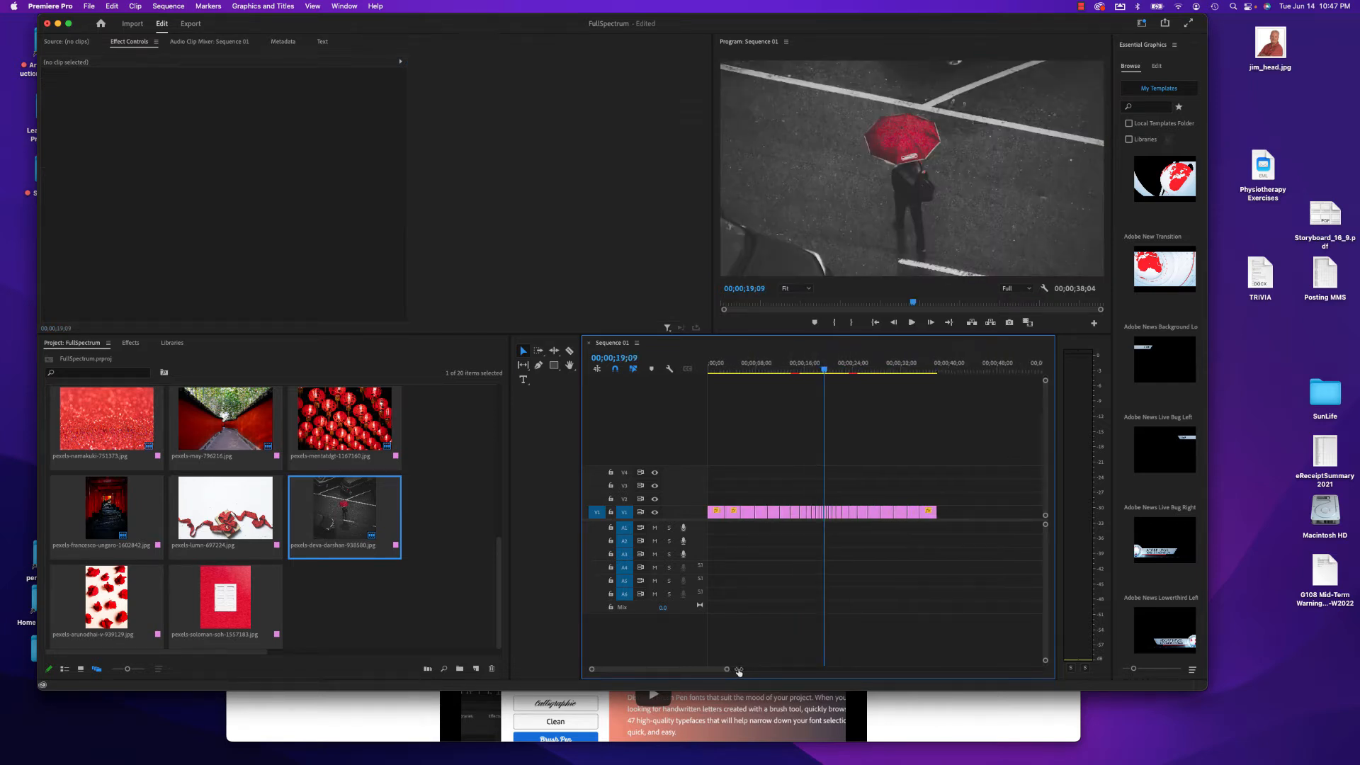
- Ripple delete the short pexels-deva-darshan-938580.jpg clip at 00;00;19;09 in the middle of V1
drag(739, 670, 679, 642)
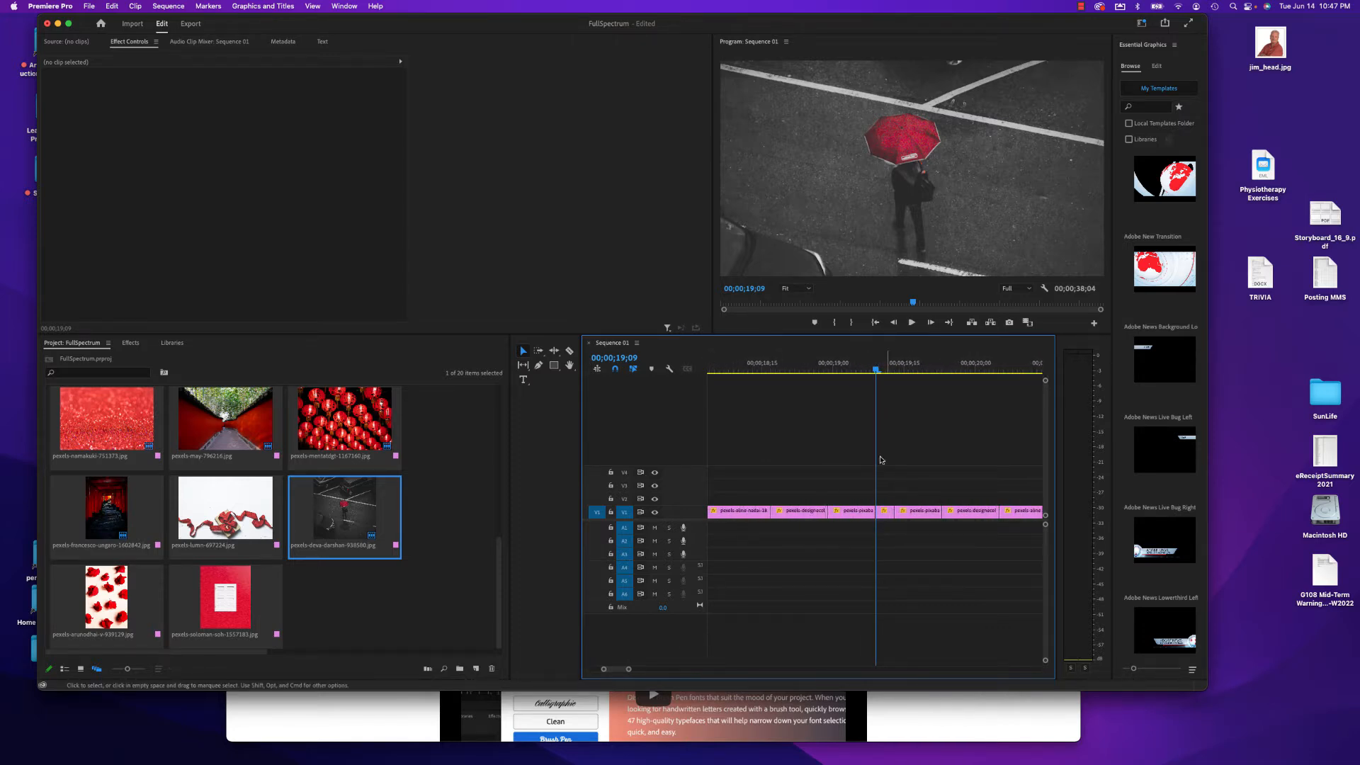
mouse_move(880, 370)
mouse_down()
mouse_move(823, 373)
mouse_move(887, 377)
mouse_up()
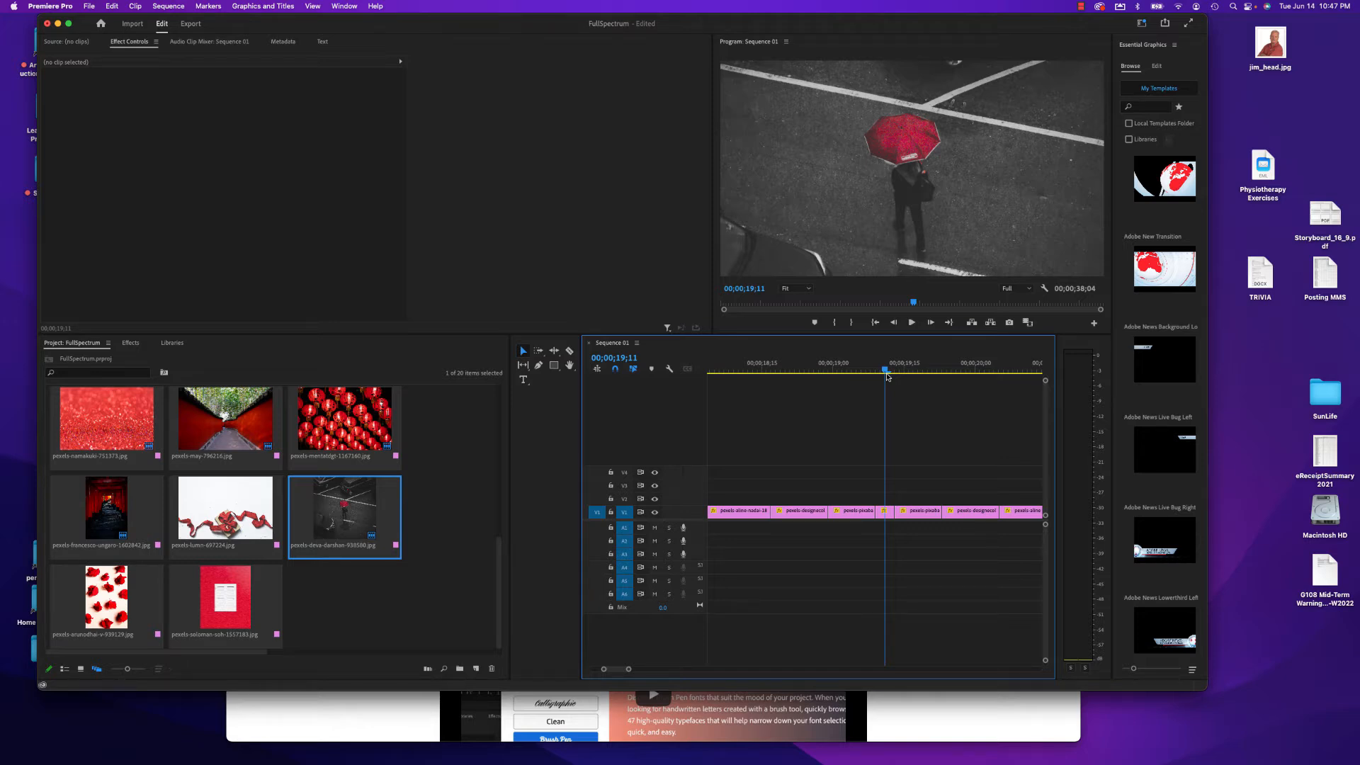
mouse_move(887, 377)
mouse_down()
mouse_move(869, 377)
mouse_move(926, 380)
mouse_move(890, 376)
mouse_up()
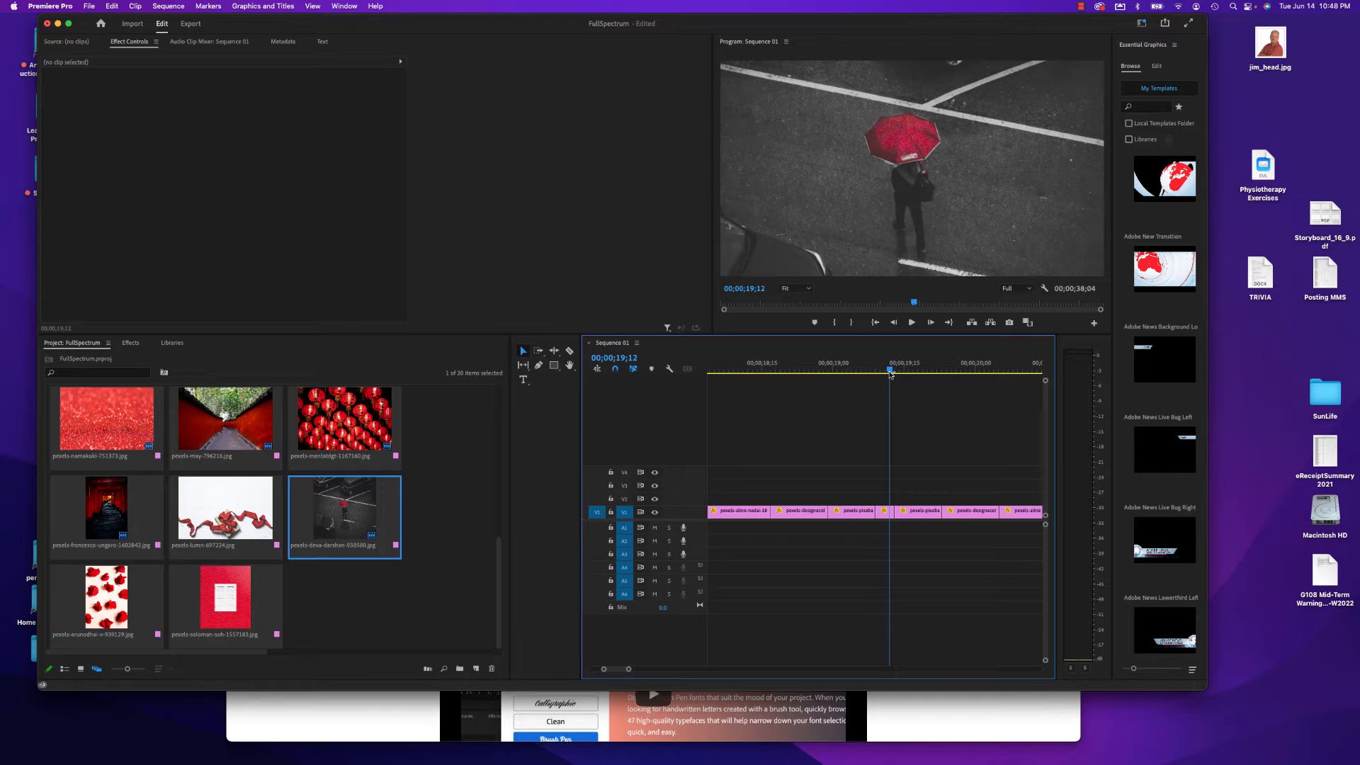
click(883, 515)
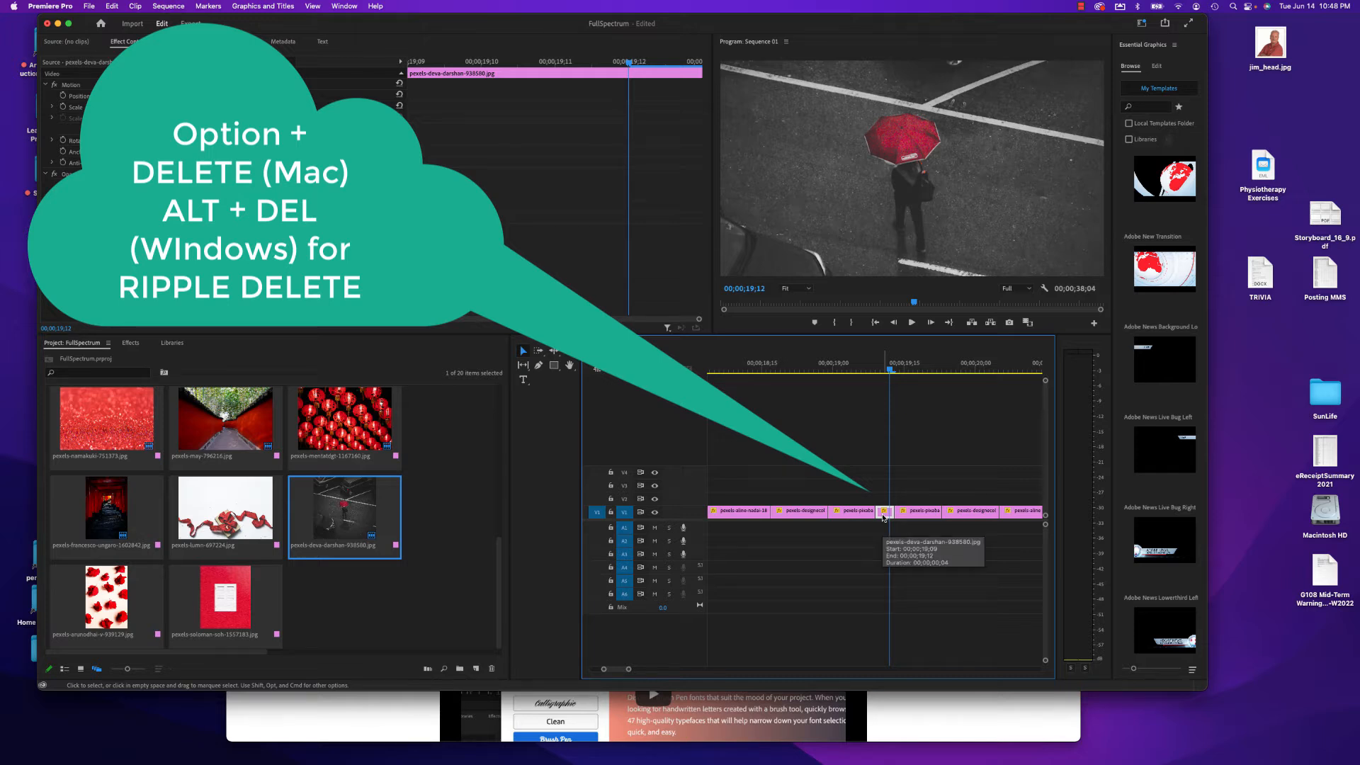
key(alt+Delete)
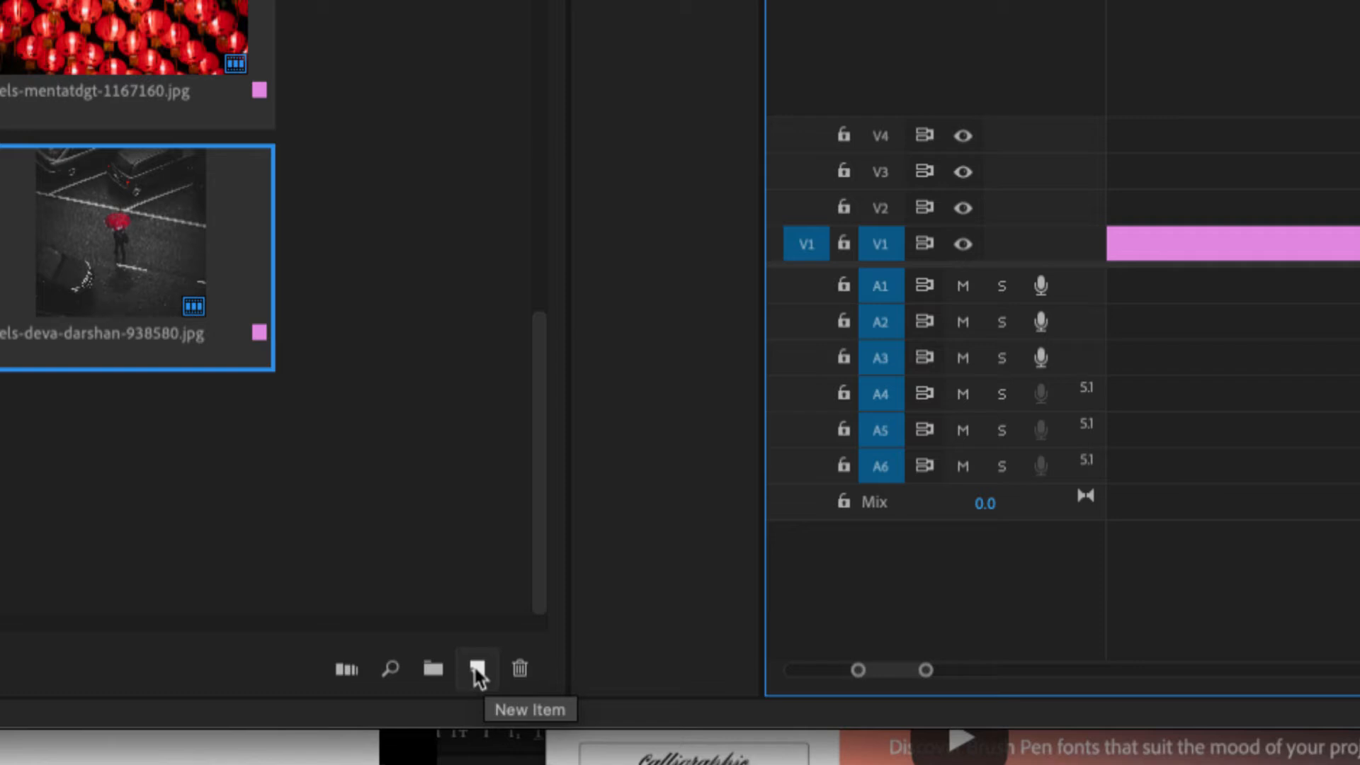
- Create a color matte with the default video settings in gold DCAF16 and name it Gold Title Card
click(477, 669)
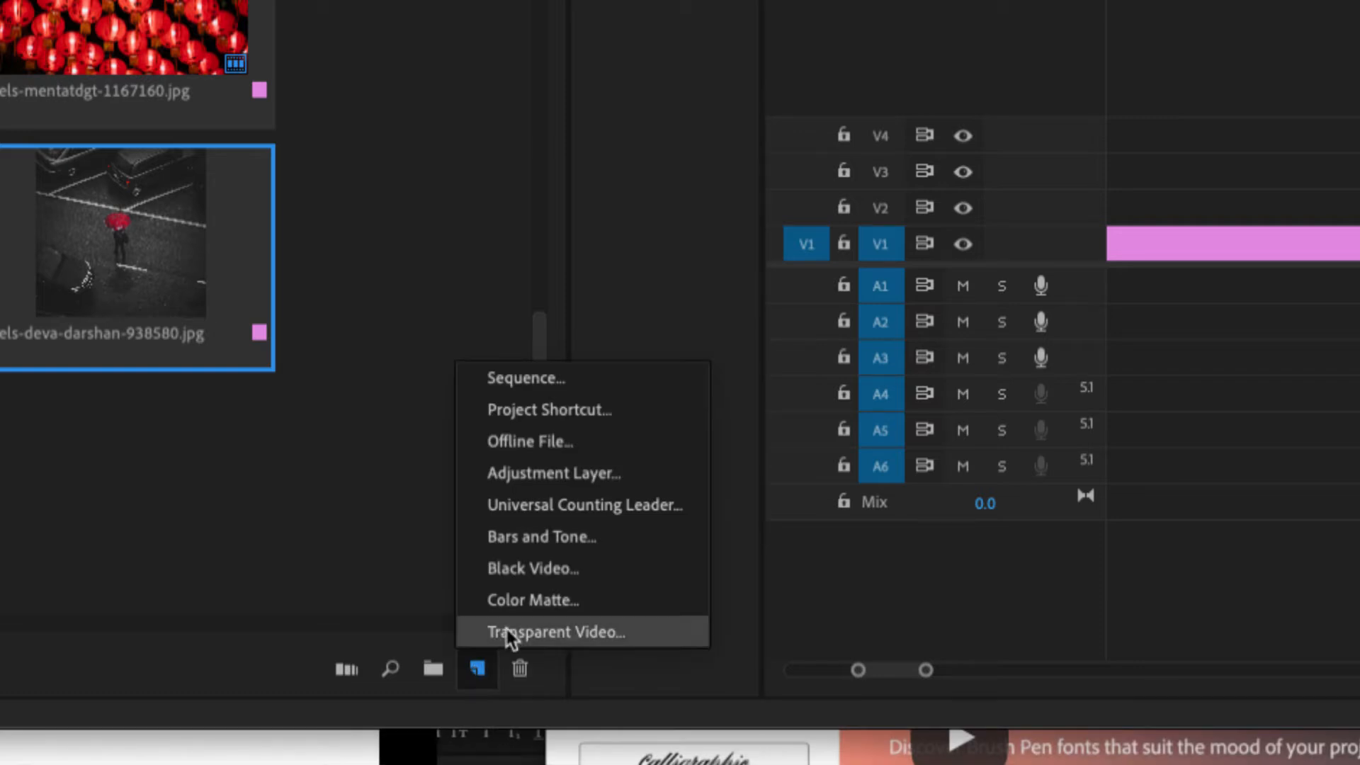
click(517, 602)
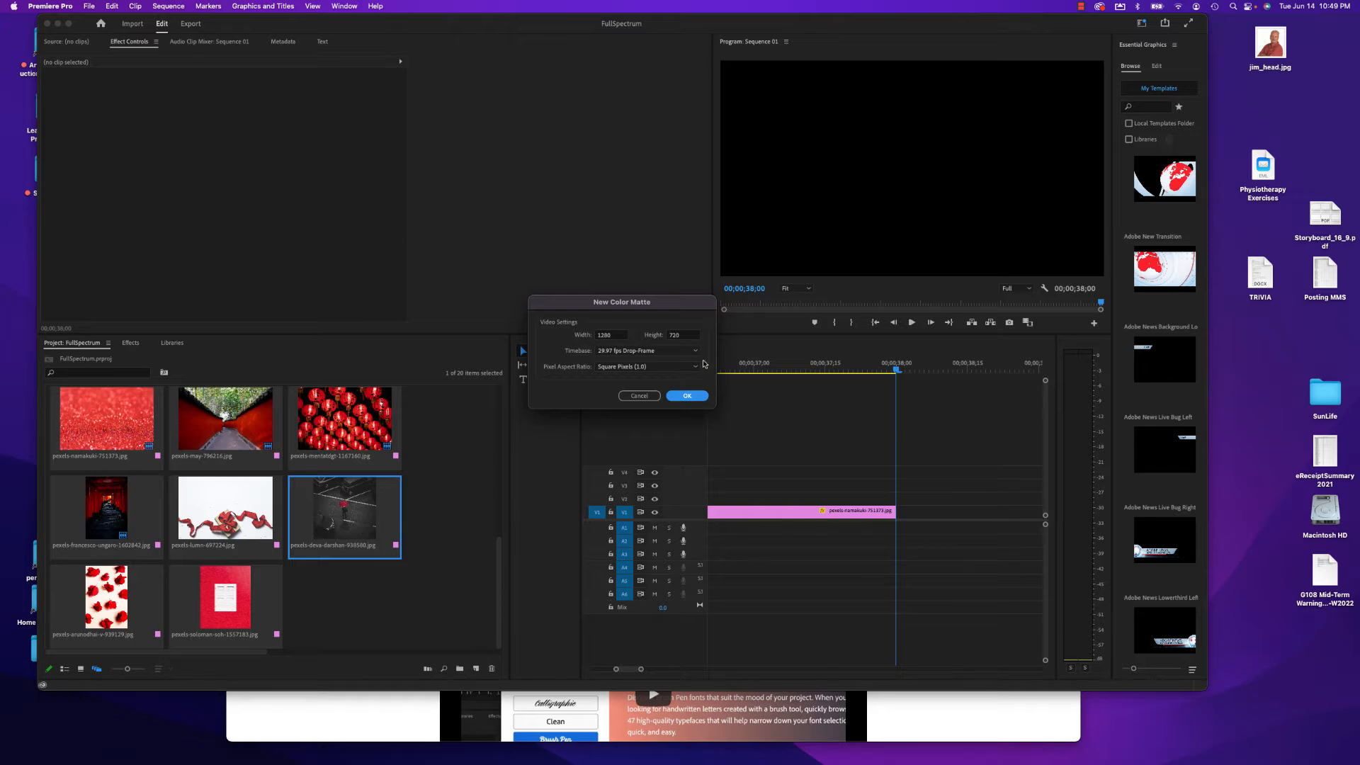
click(681, 398)
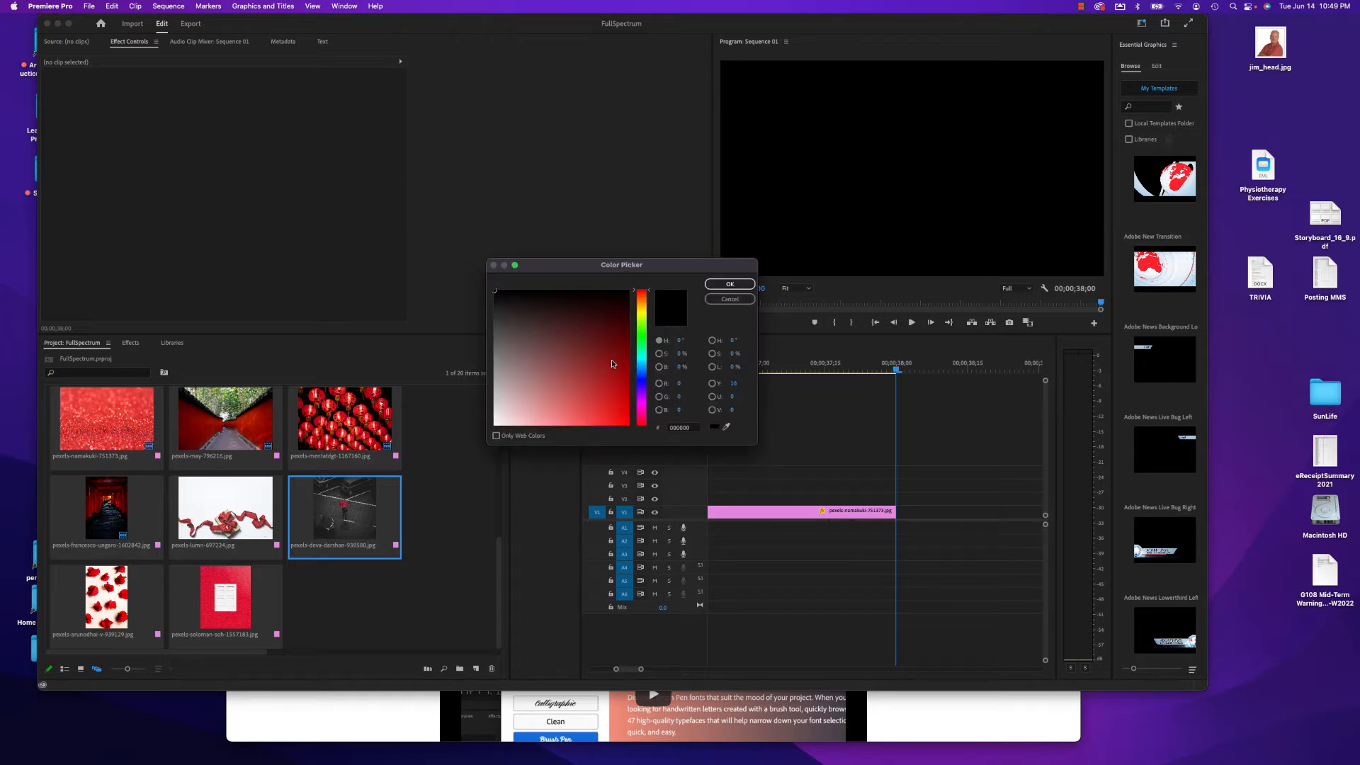
click(642, 307)
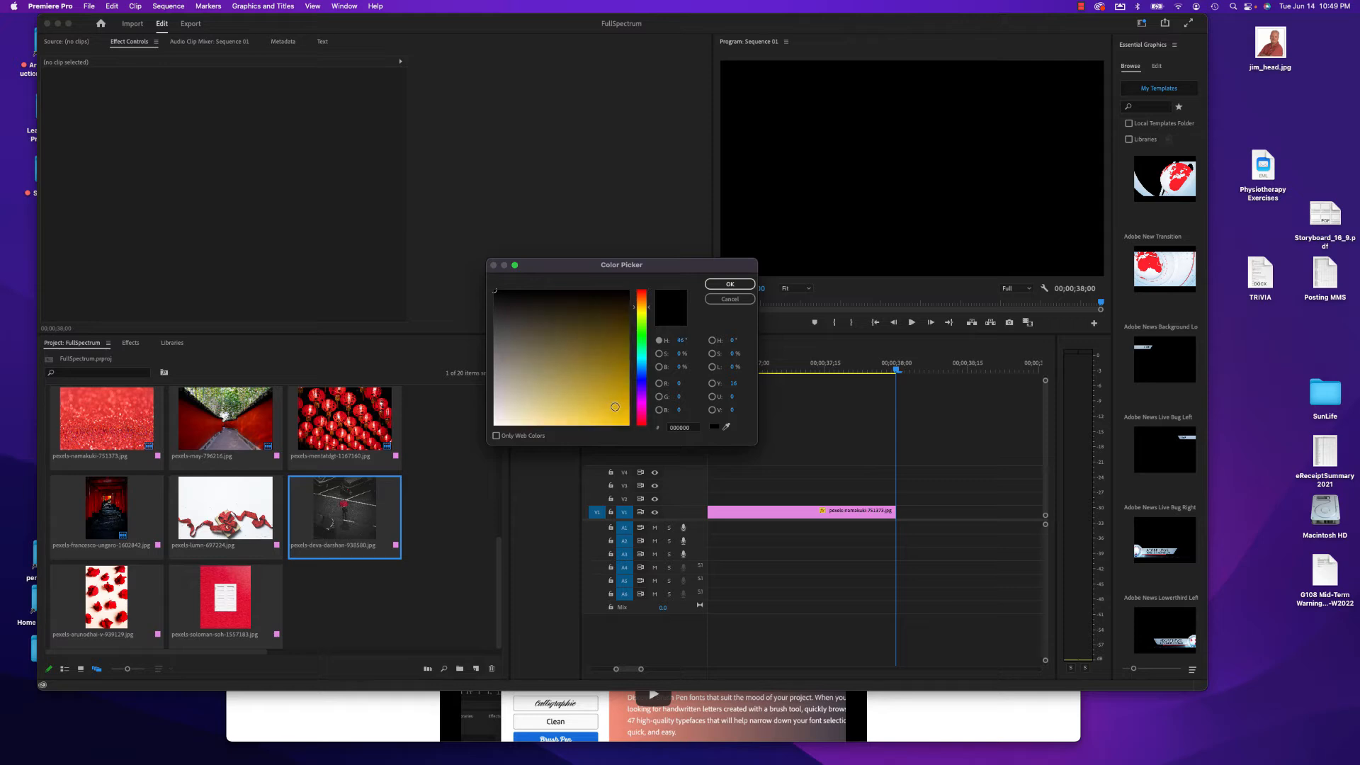
click(614, 406)
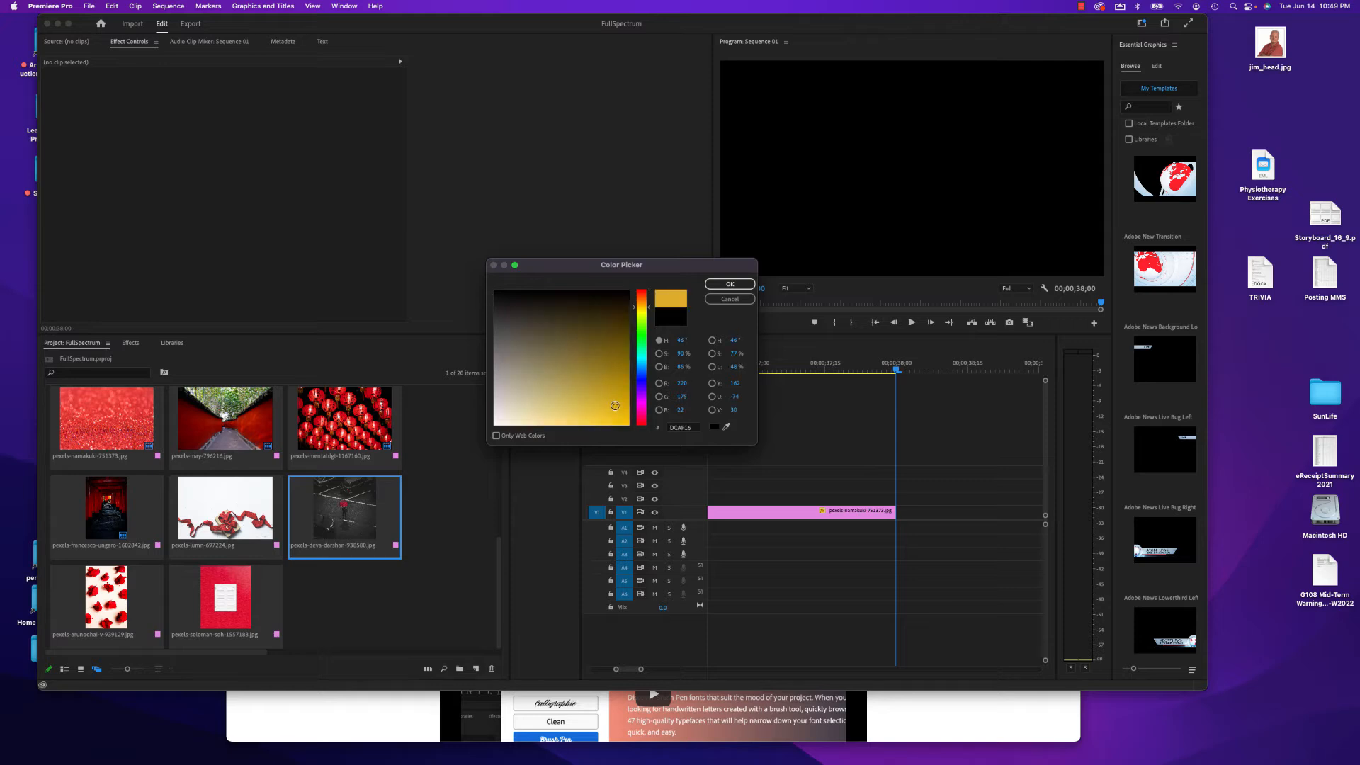
click(730, 284)
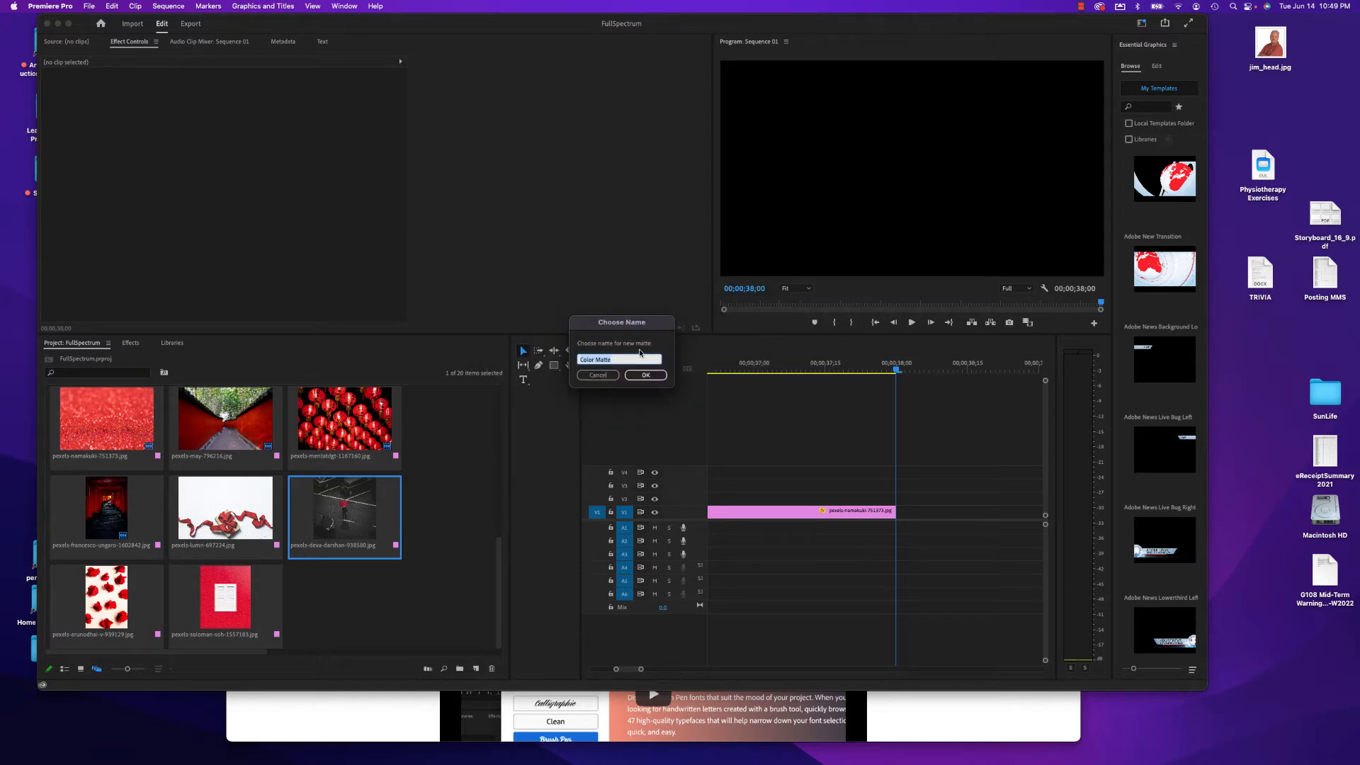
text(Gold Title Card)
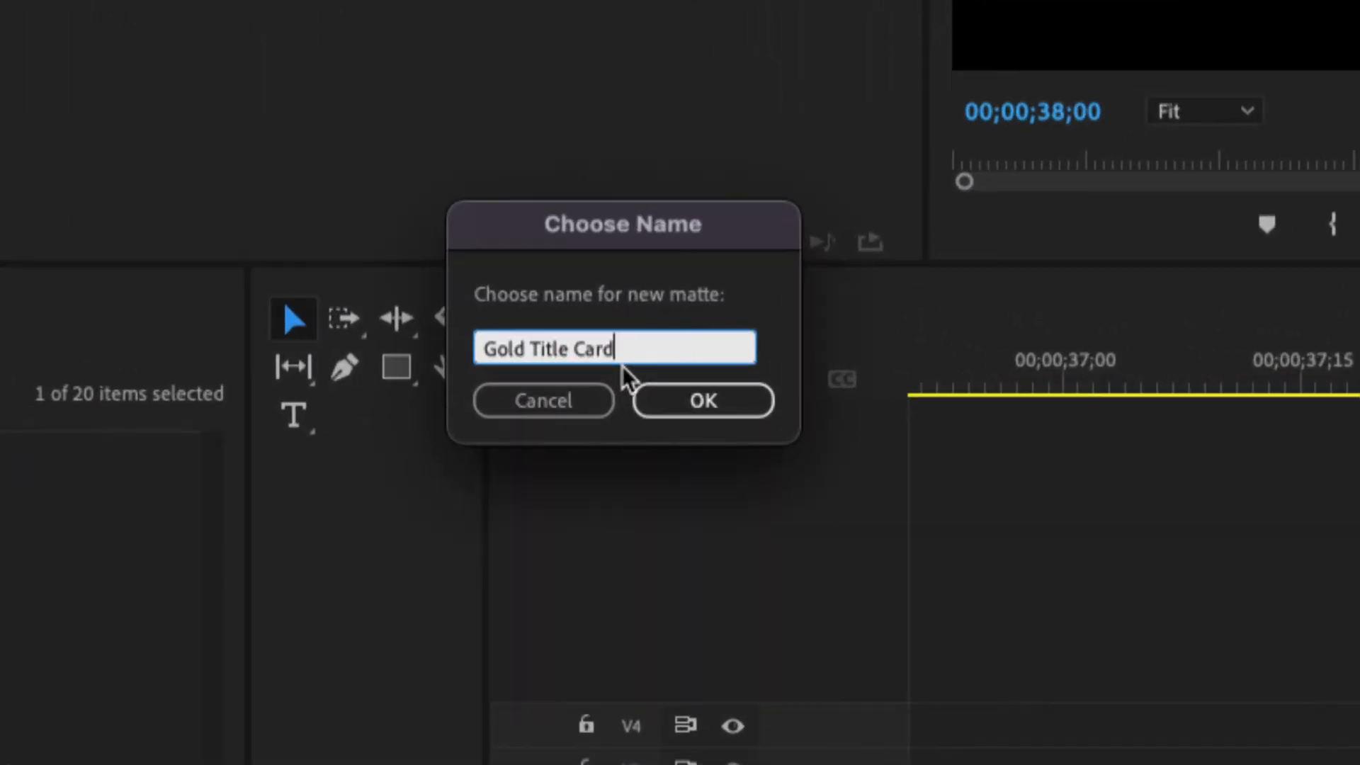
click(674, 388)
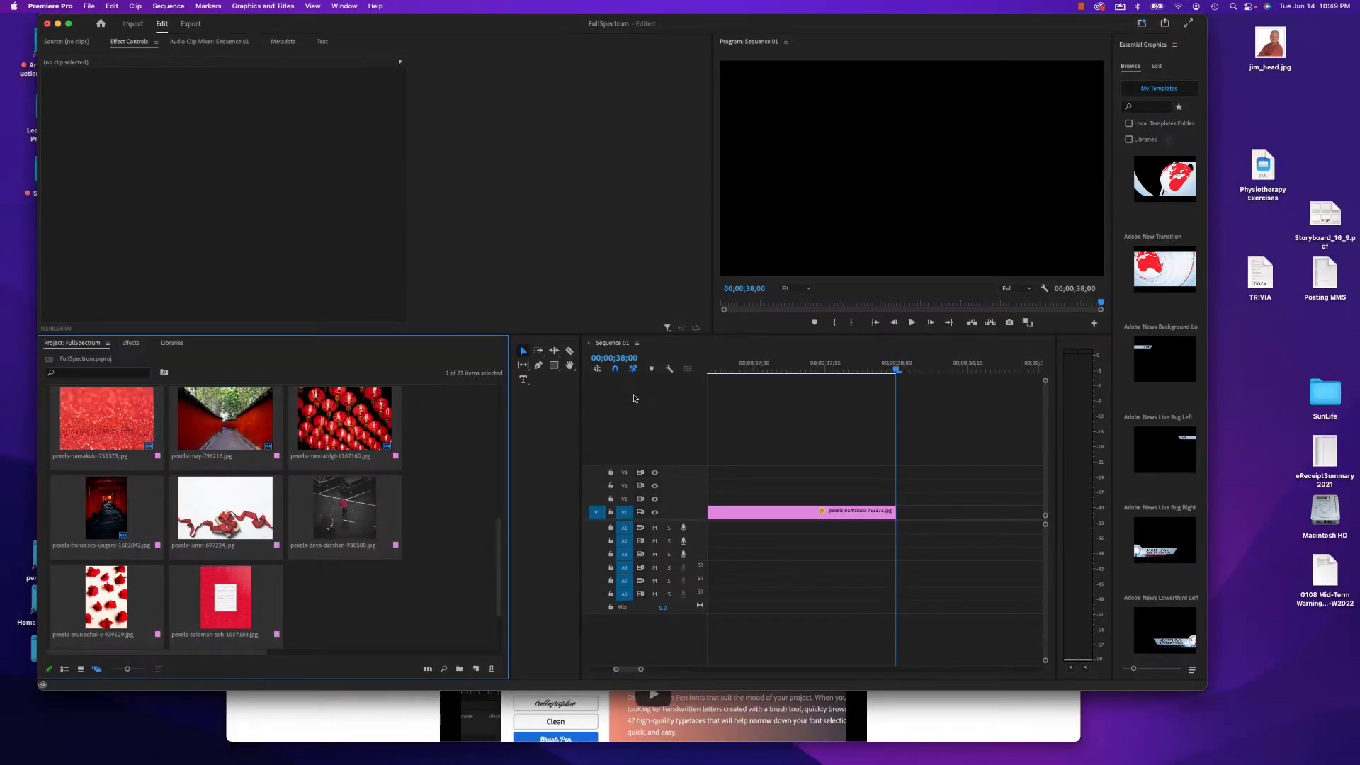
- Place Gold Title Card on V1 directly after the last clip and set the playhead over it at 00;00;38;05
scroll(329, 609, down, 2)
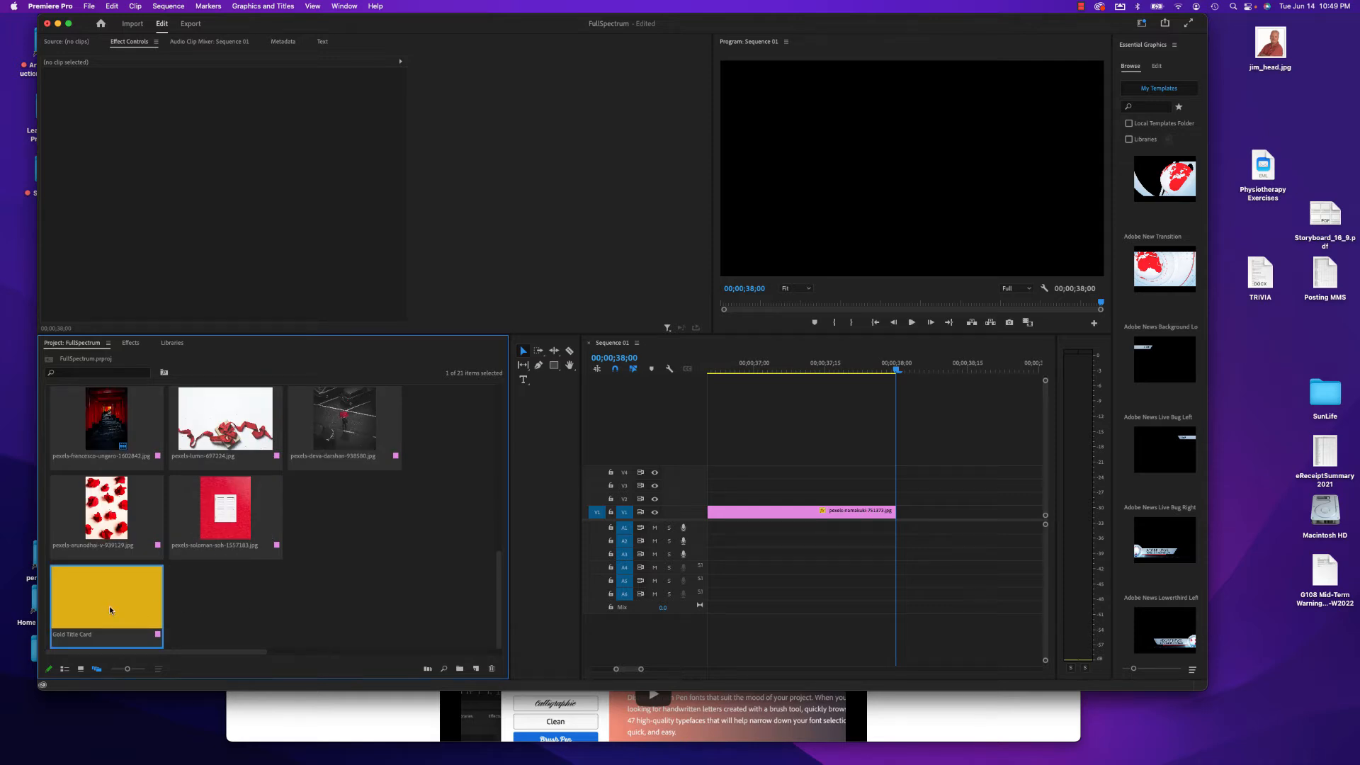
drag(109, 606, 903, 519)
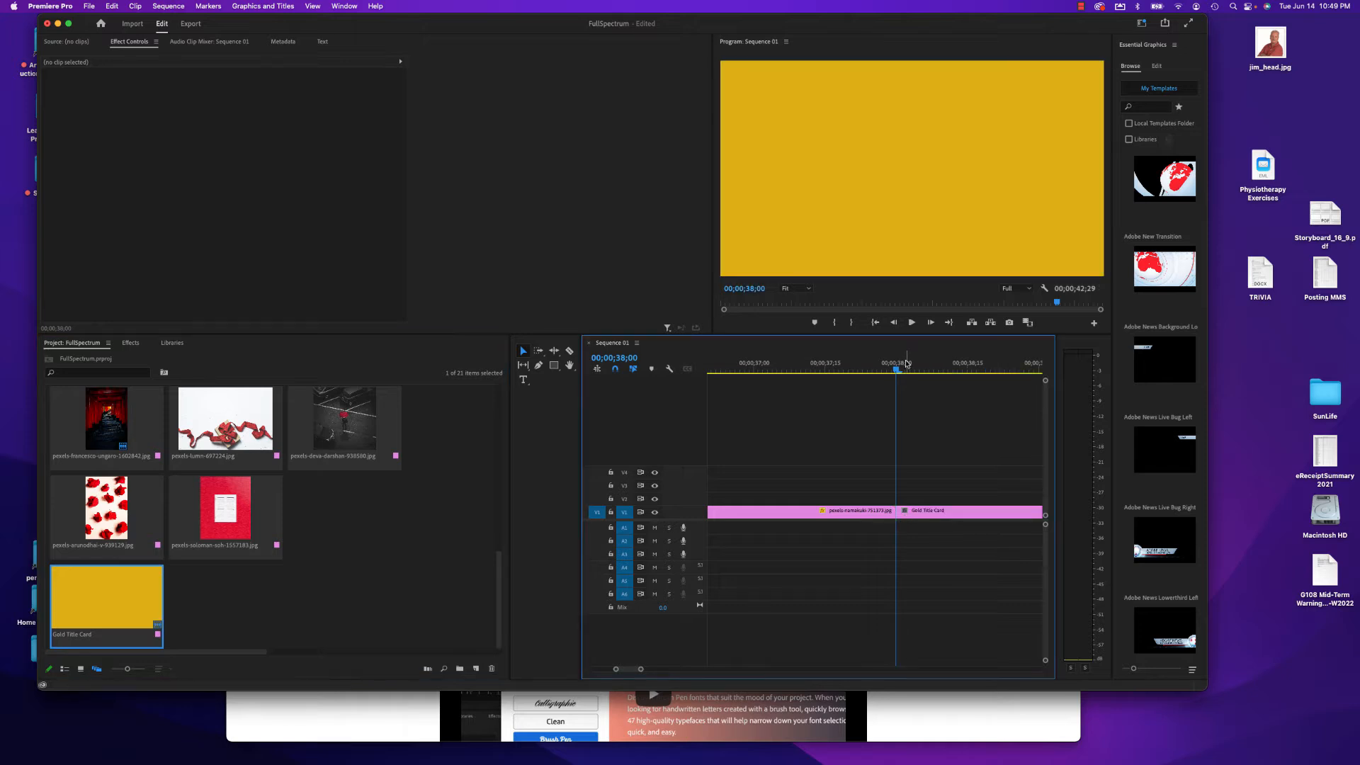
mouse_move(898, 370)
mouse_down()
mouse_move(868, 370)
mouse_move(938, 379)
mouse_move(886, 370)
mouse_move(920, 378)
mouse_up()
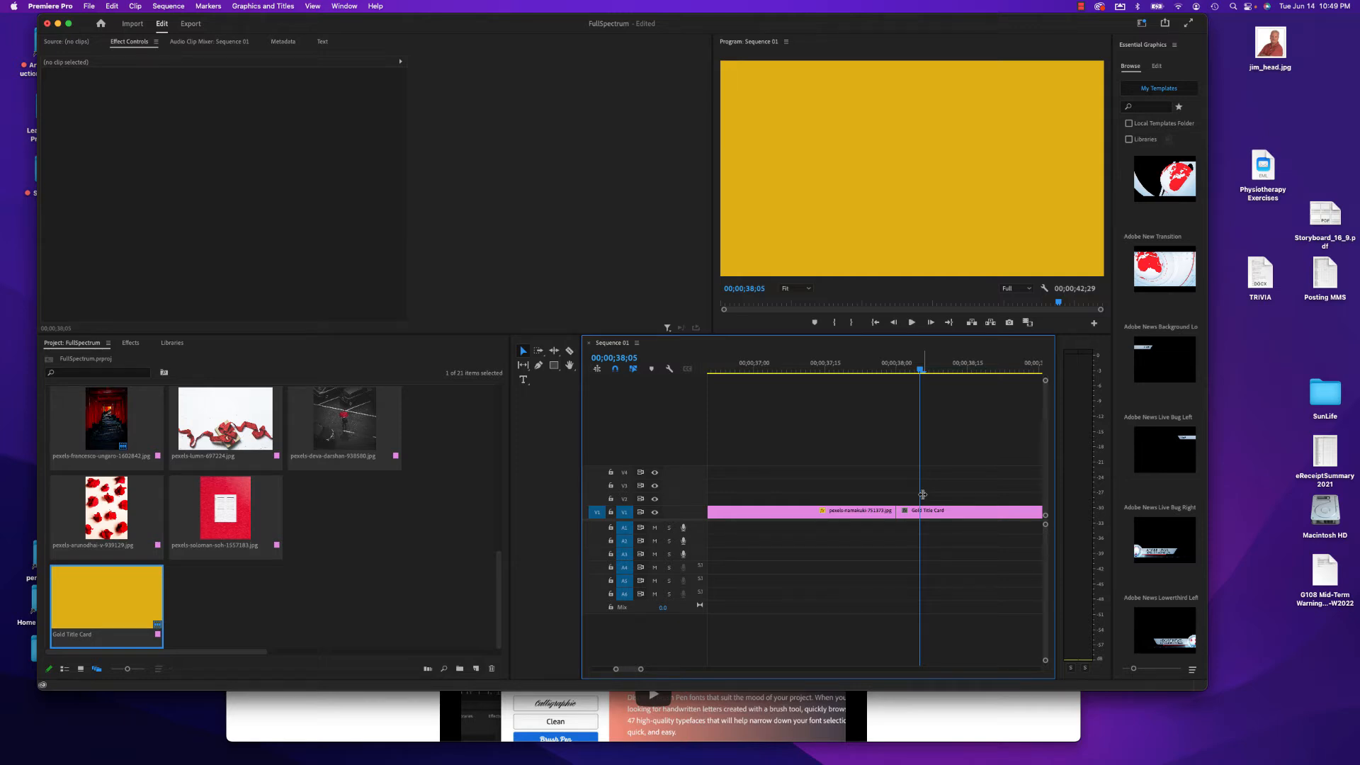
- Start a text layer in the upper middle of the gold card and bring up its Effect Controls
click(523, 381)
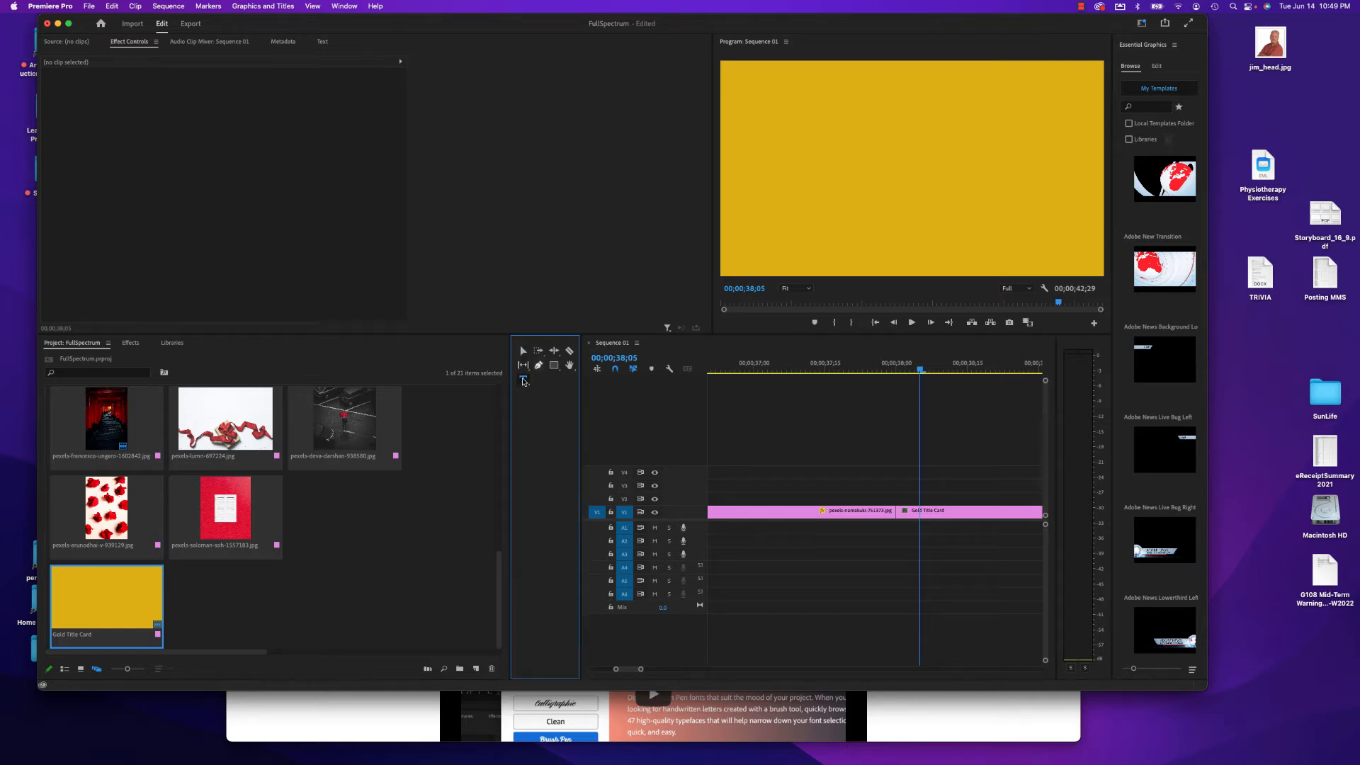
click(917, 147)
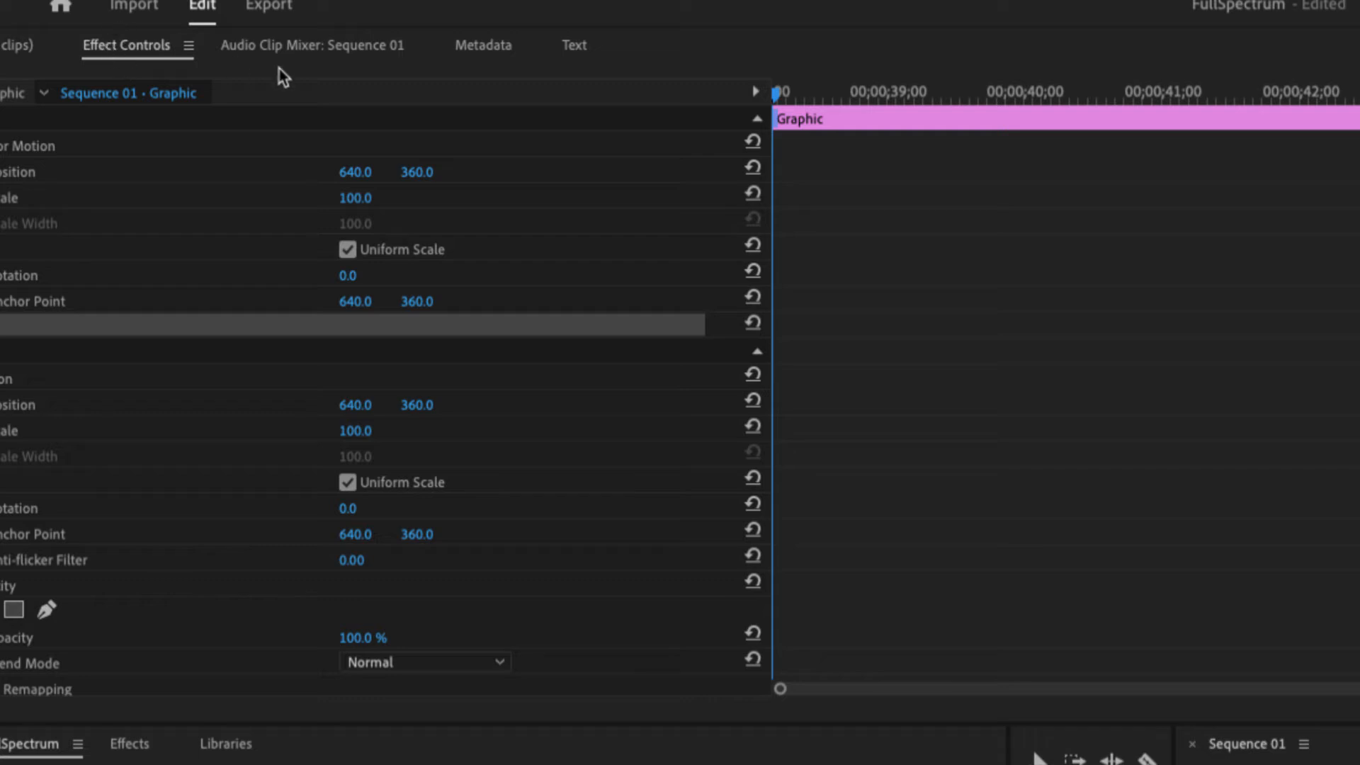
click(294, 51)
click(135, 49)
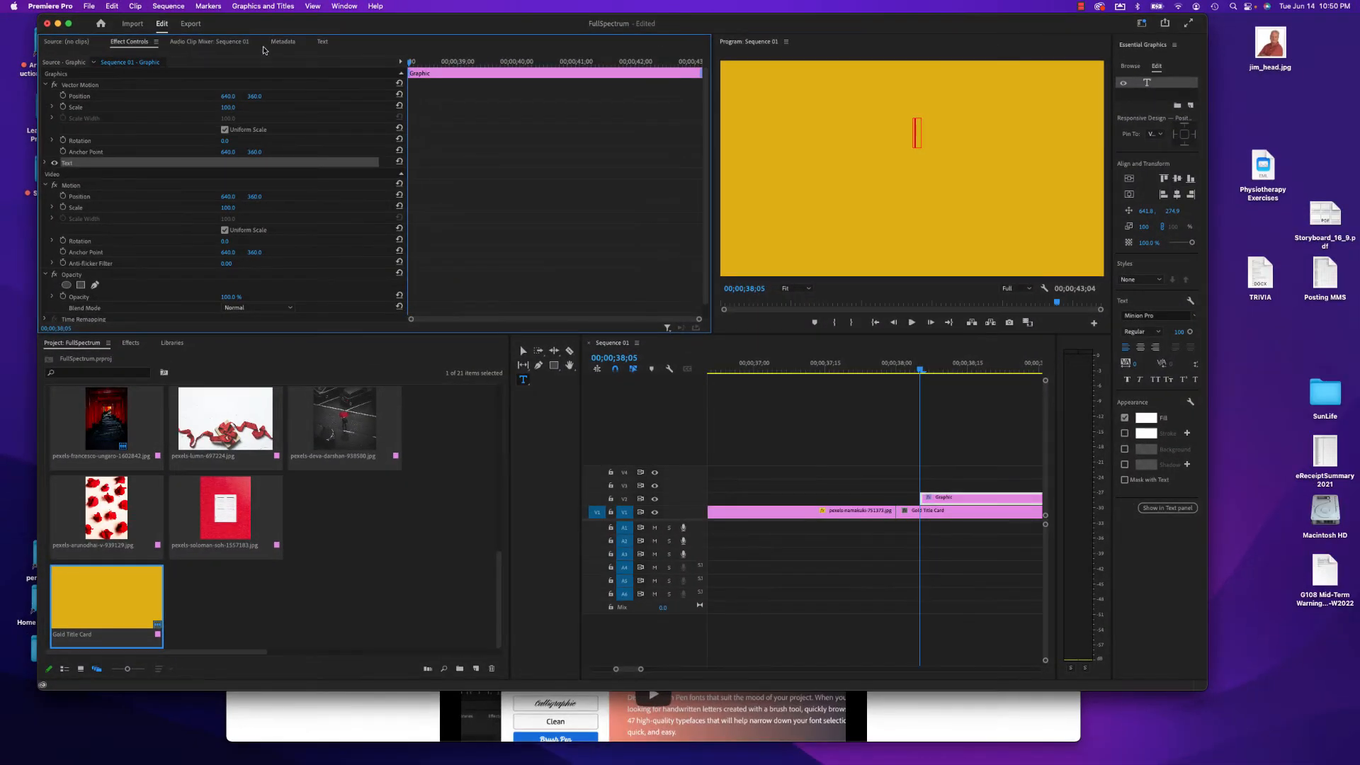
click(344, 6)
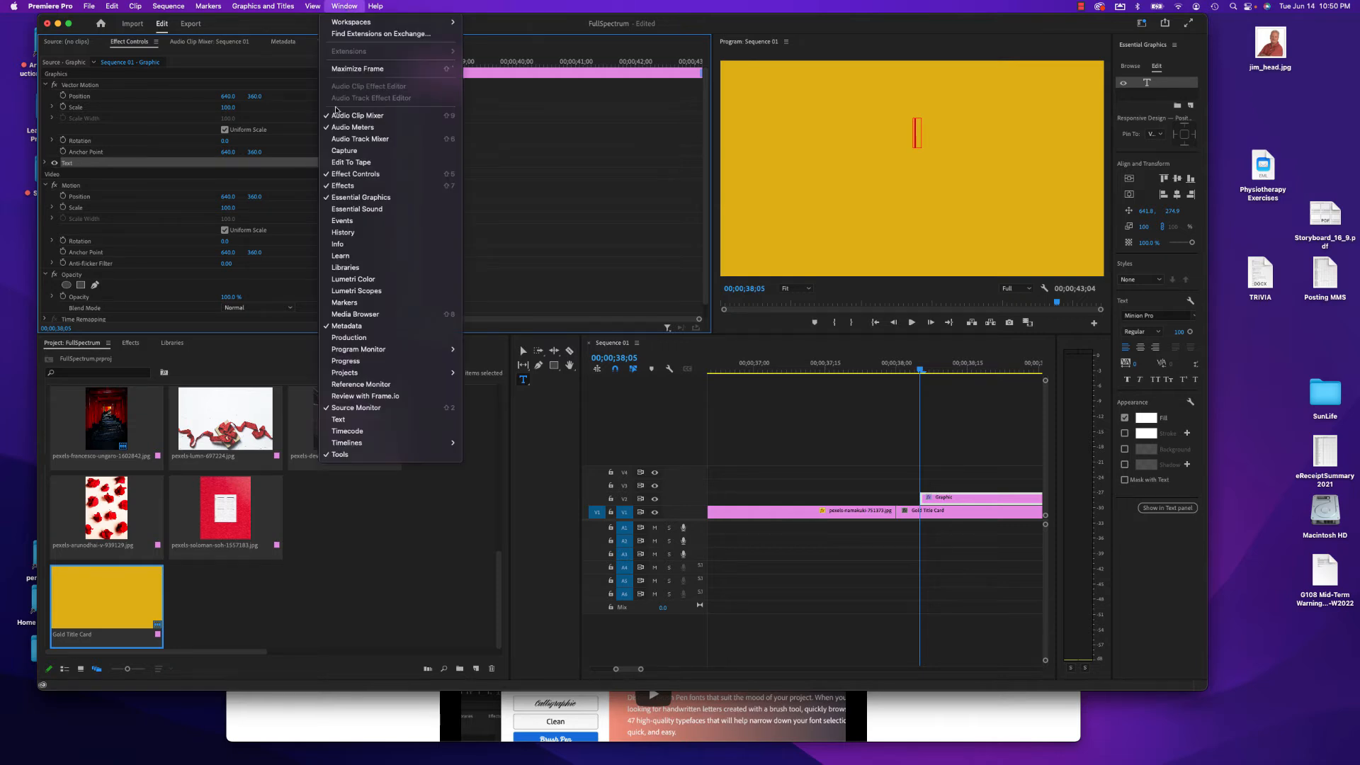
click(337, 174)
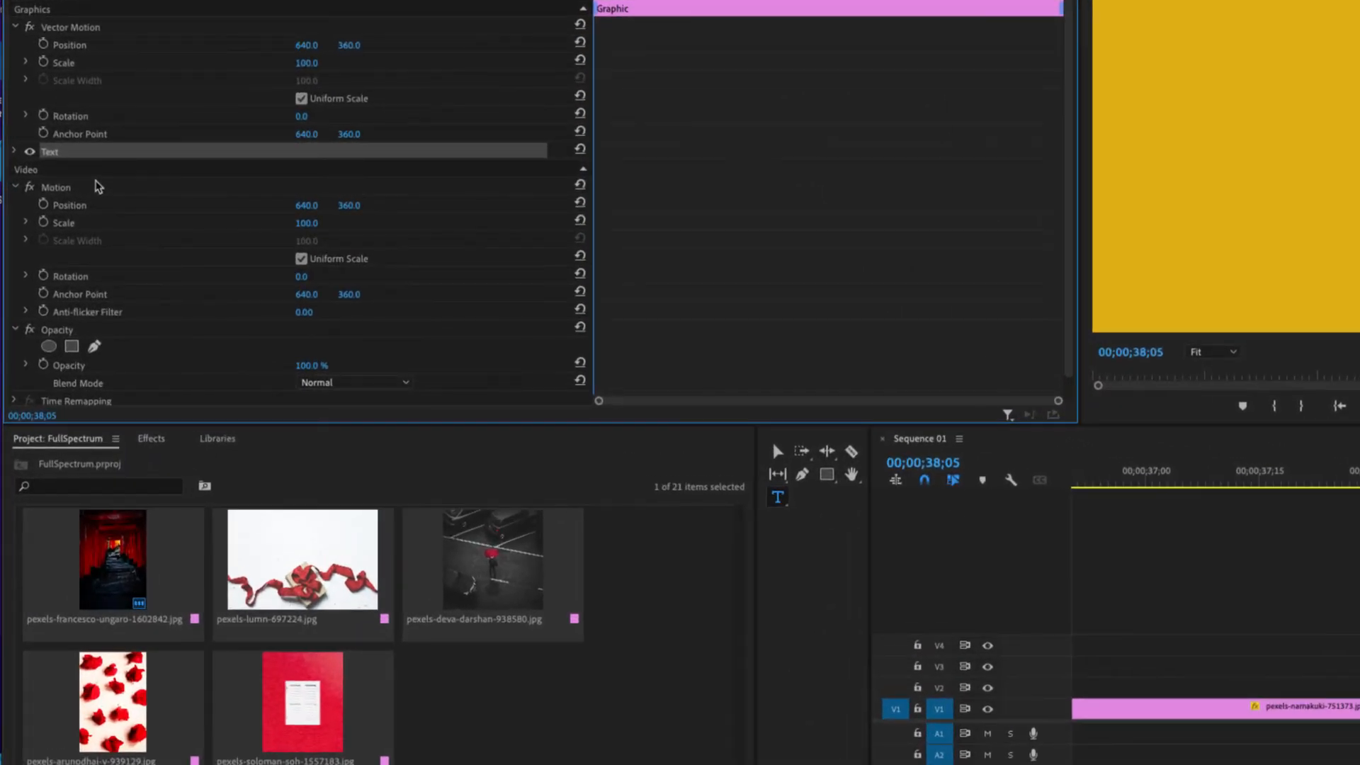
- Set the text layer's font to Phosphate Inline and center-align its text
click(13, 151)
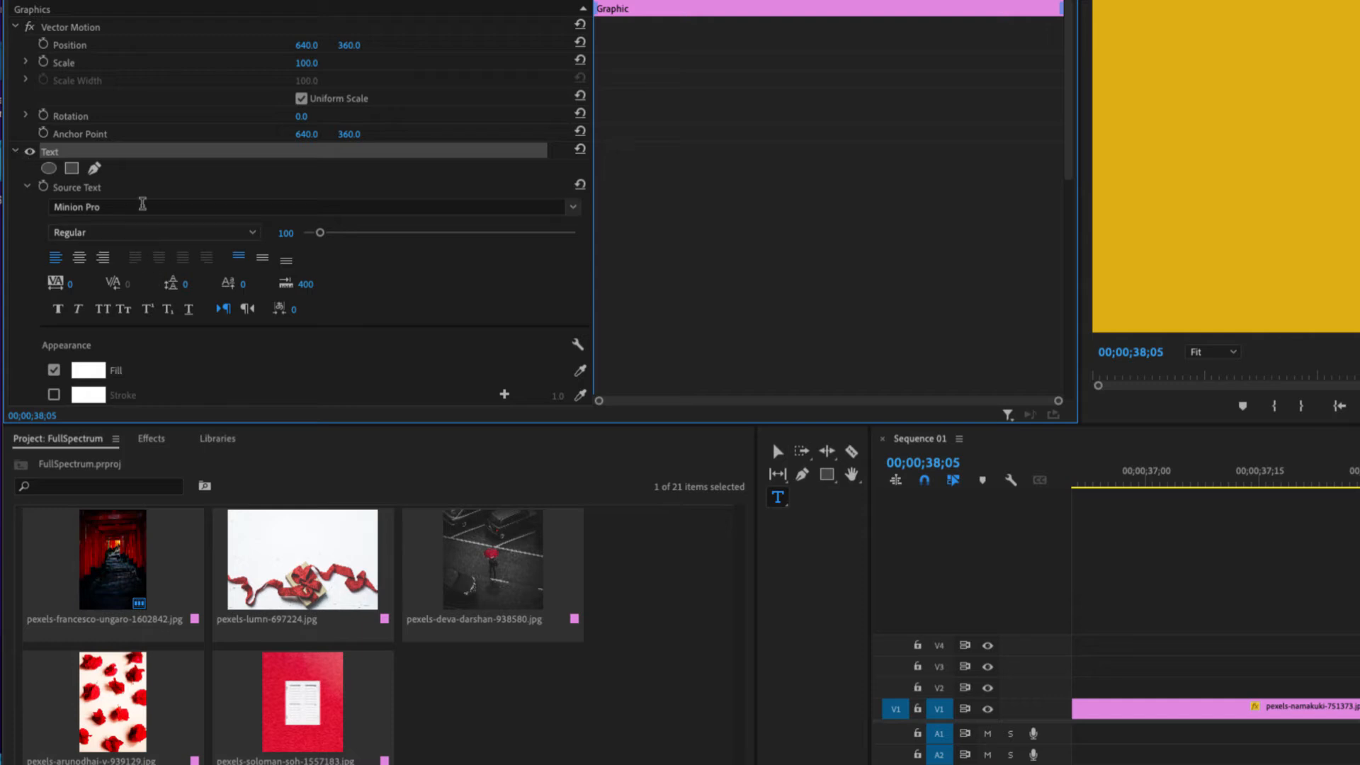
click(572, 207)
scroll(302, 296, down, 5)
click(302, 291)
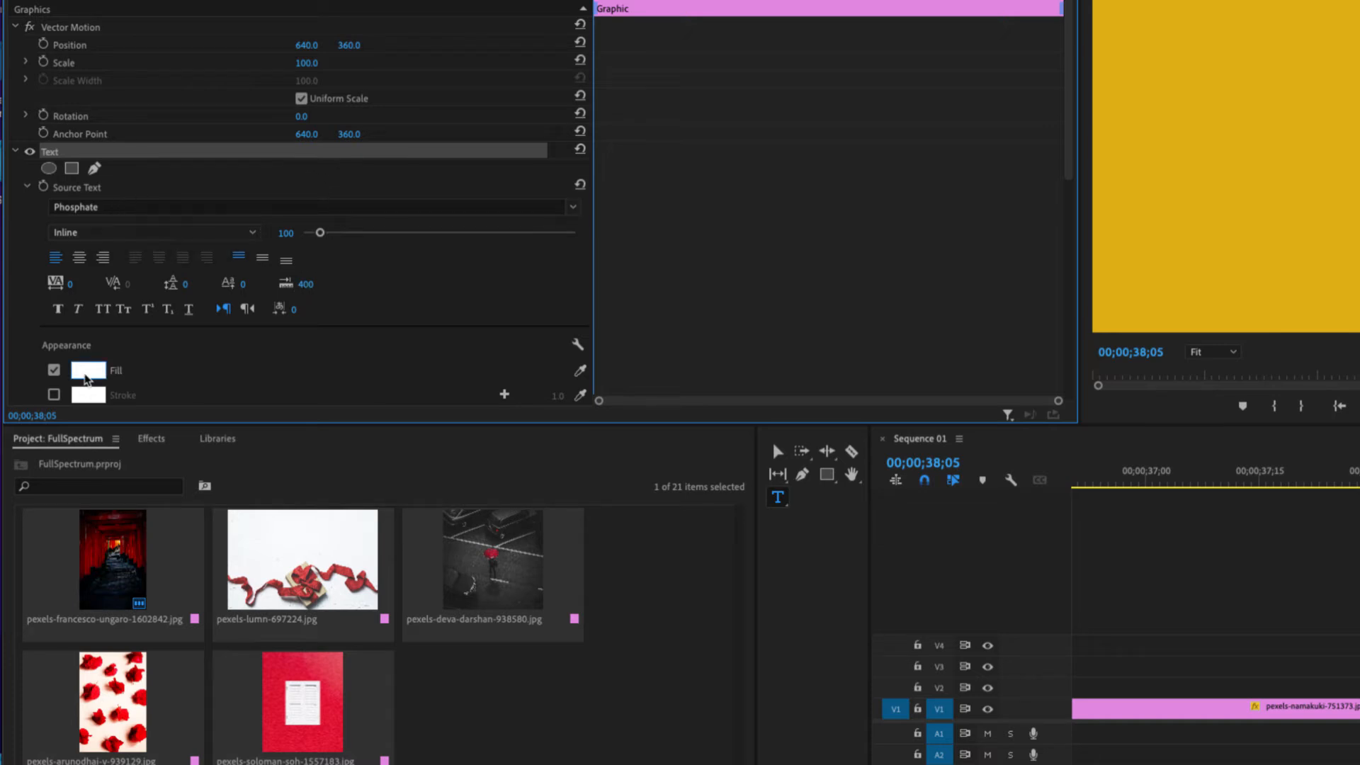
click(79, 257)
- Set the text layer's fill color to a solid dark red
click(91, 374)
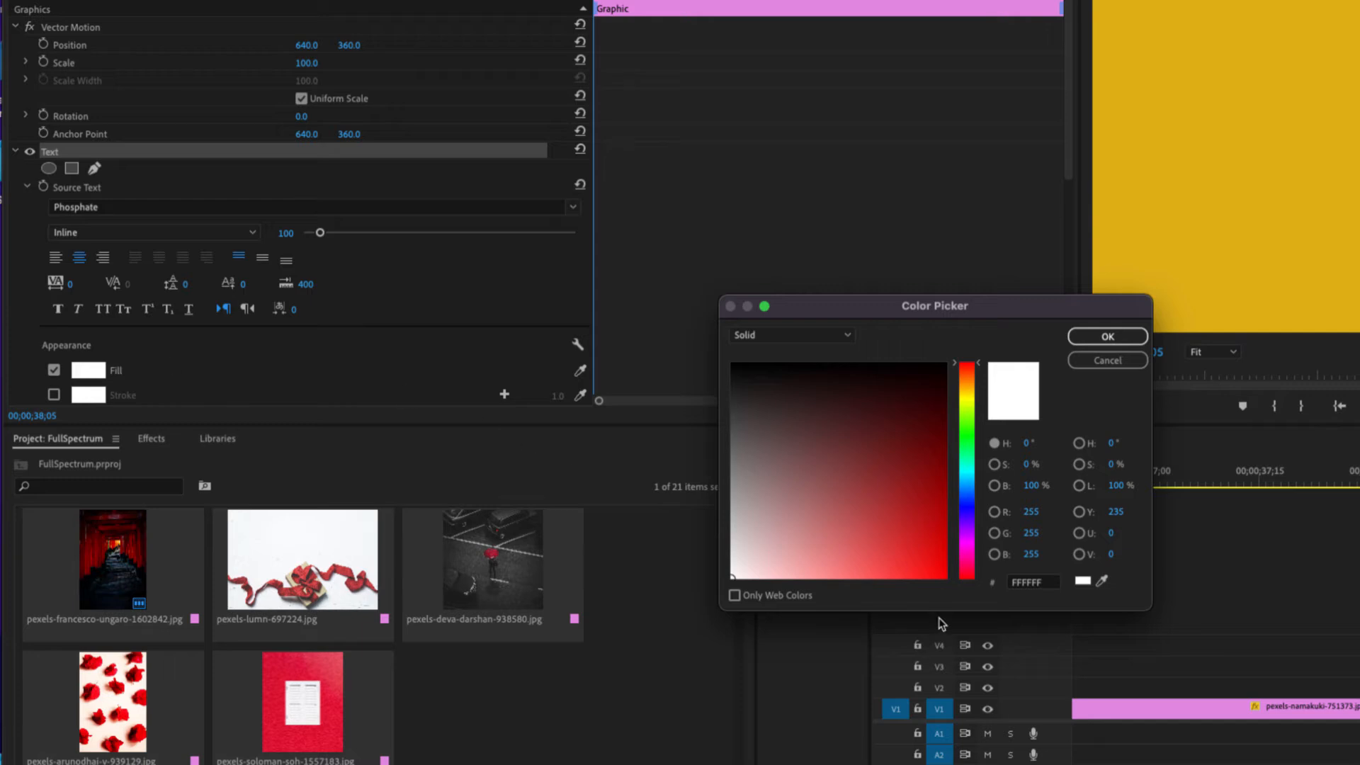
click(941, 567)
click(938, 422)
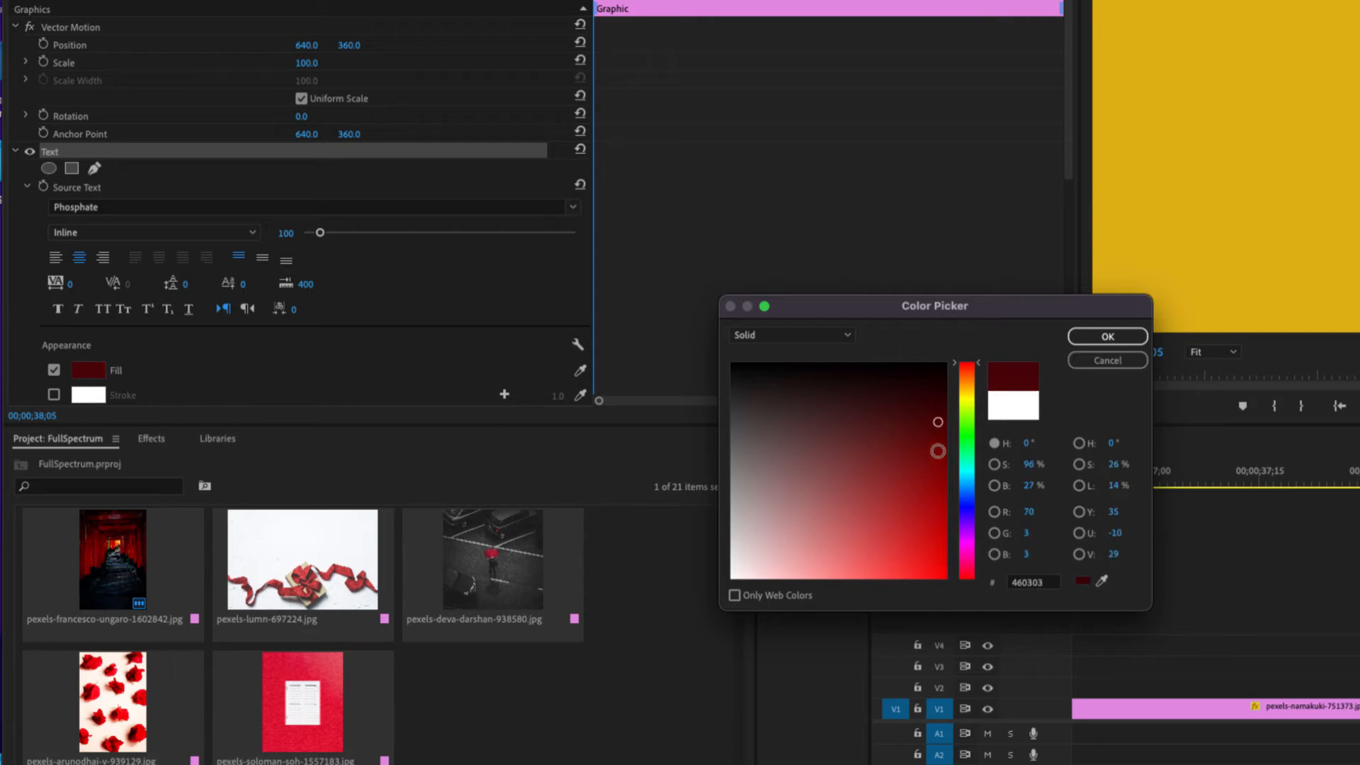
click(939, 450)
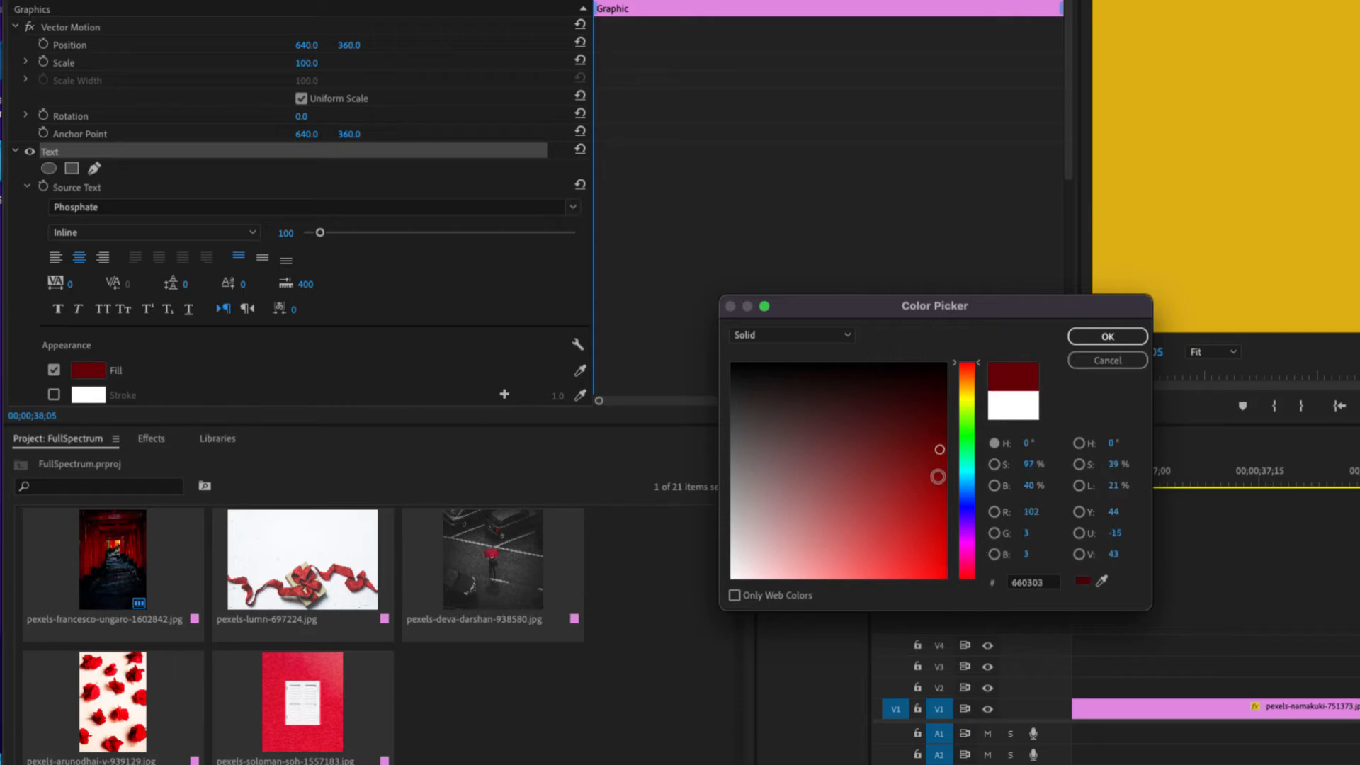
click(1091, 342)
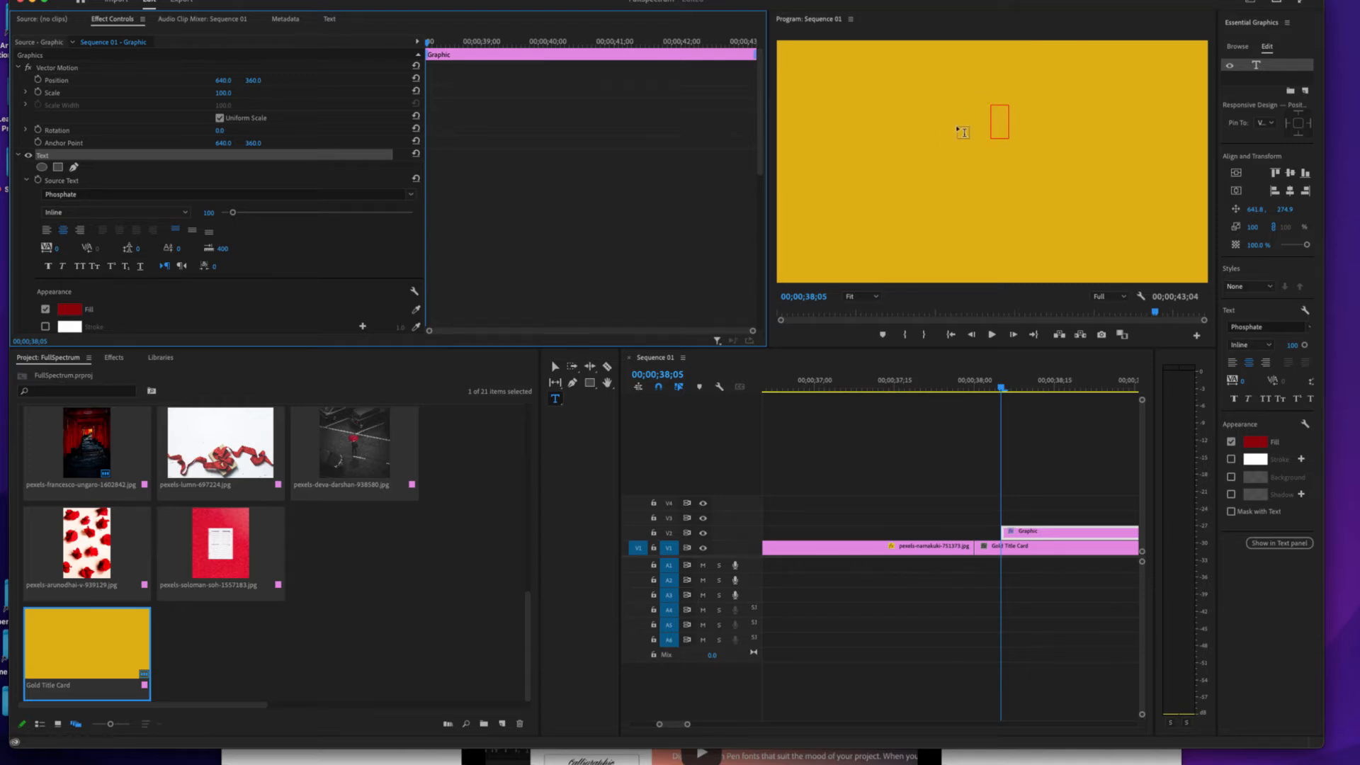
- Enter the title Red on the gold card, with a second line reading by followed by the creator's full name
click(1000, 121)
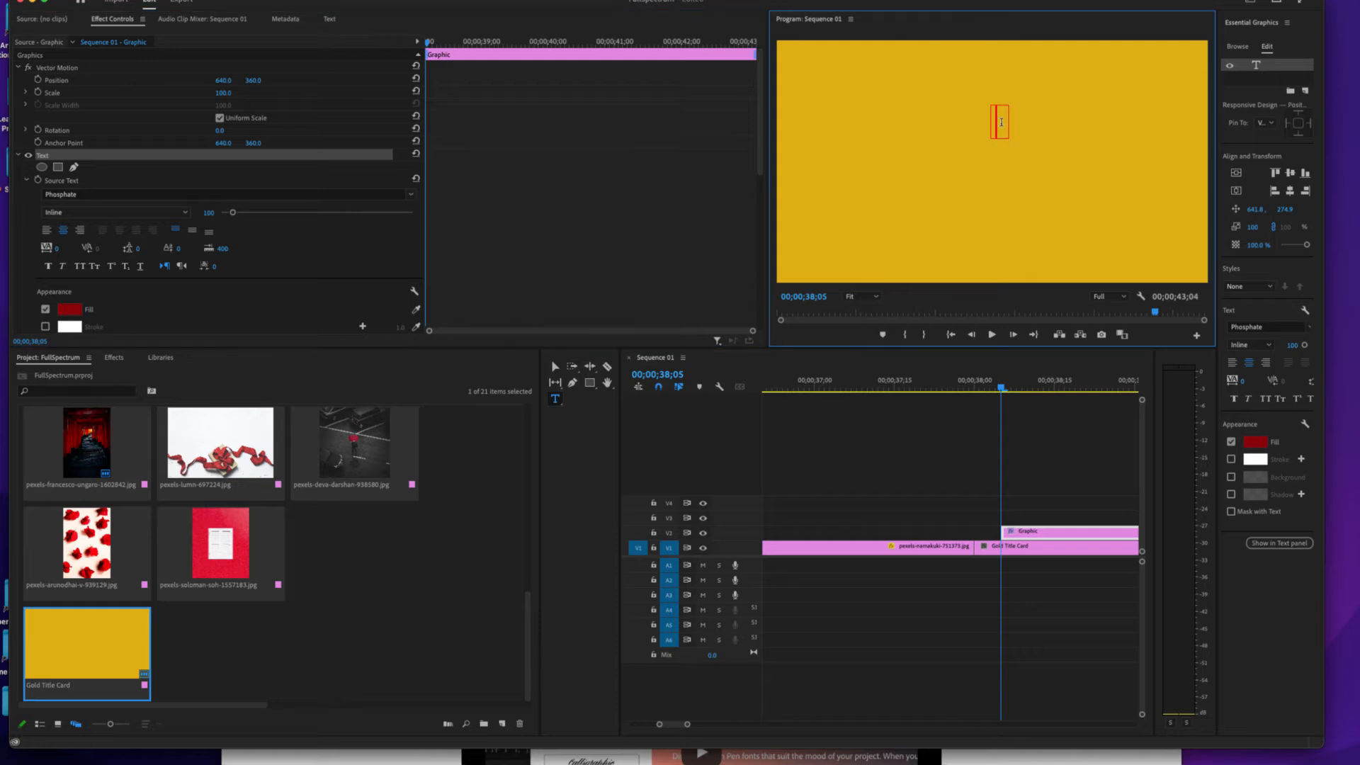
text(Red)
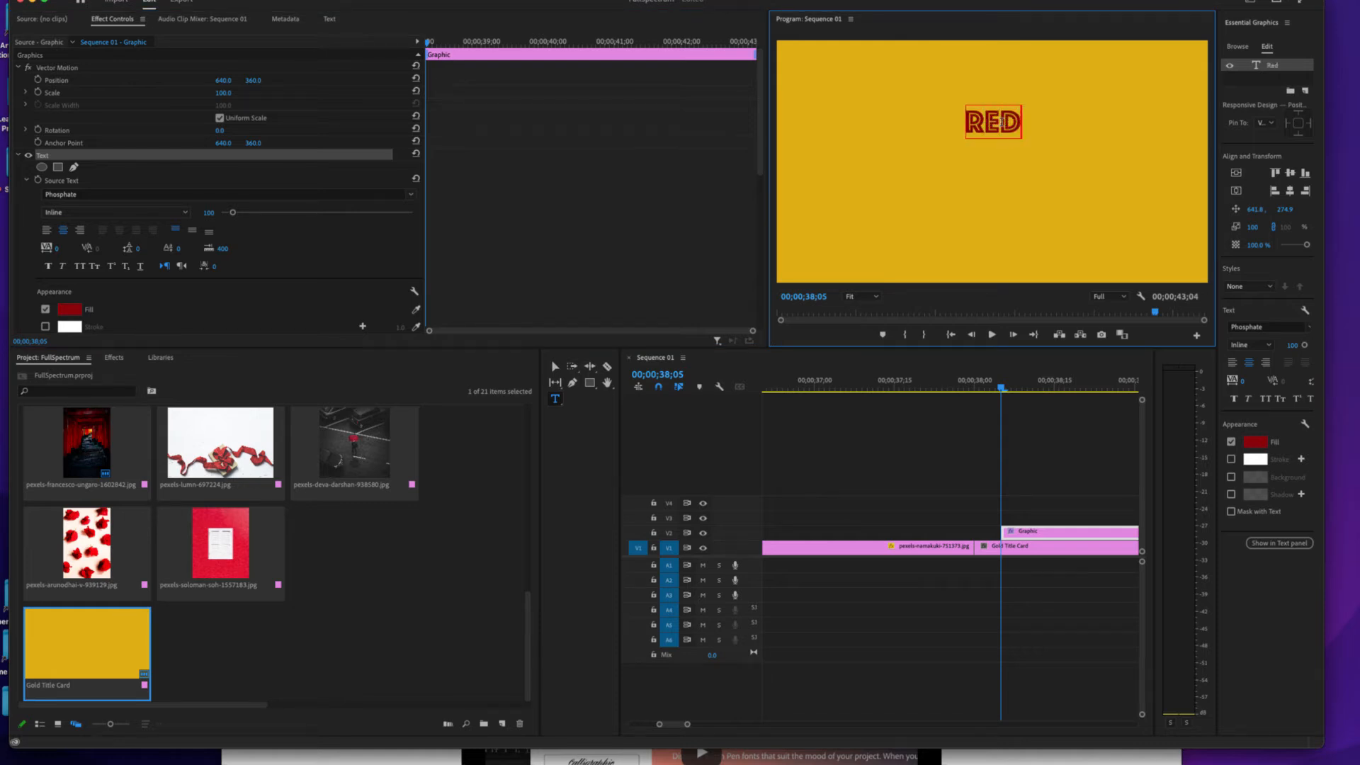
key(Return)
text(by Jim)
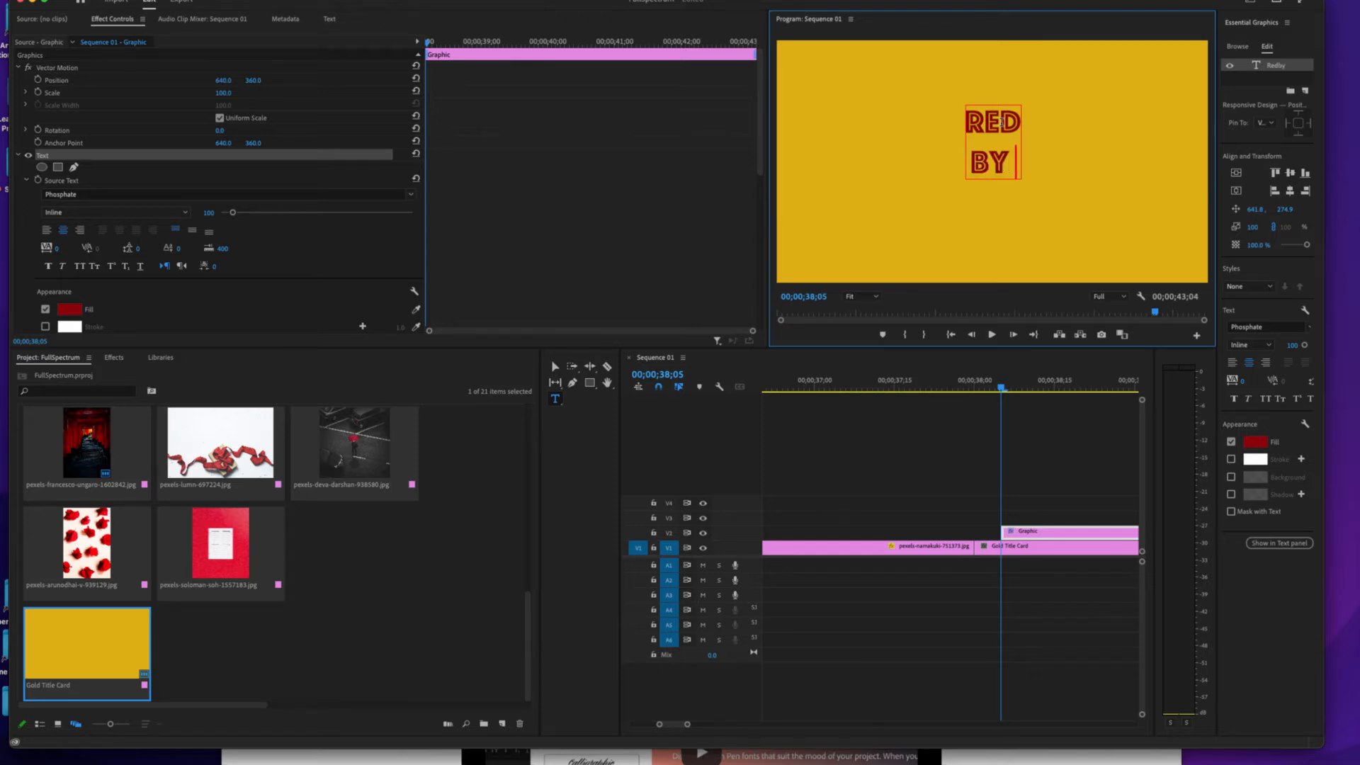
text( Kinney)
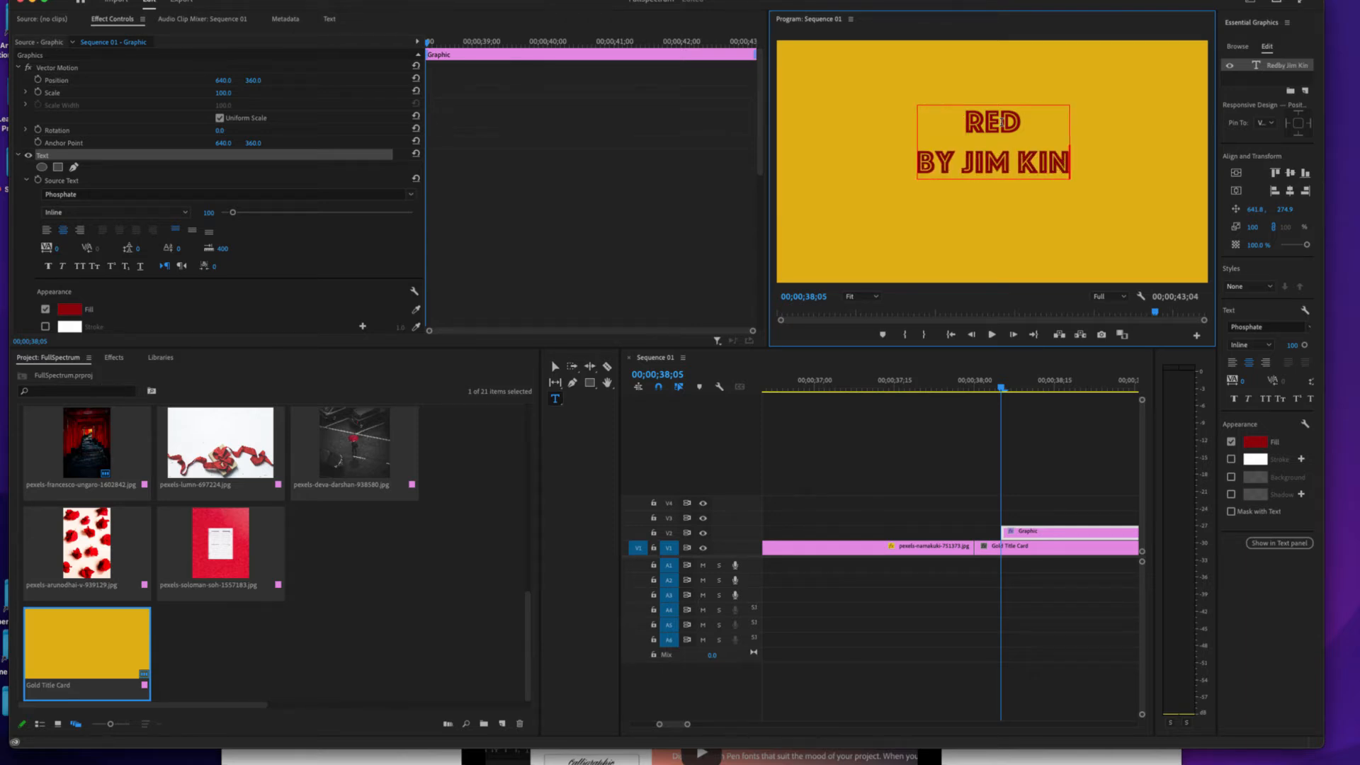
- Change the font of the title's byline to Minion Pro Bold
drag(888, 163, 1099, 162)
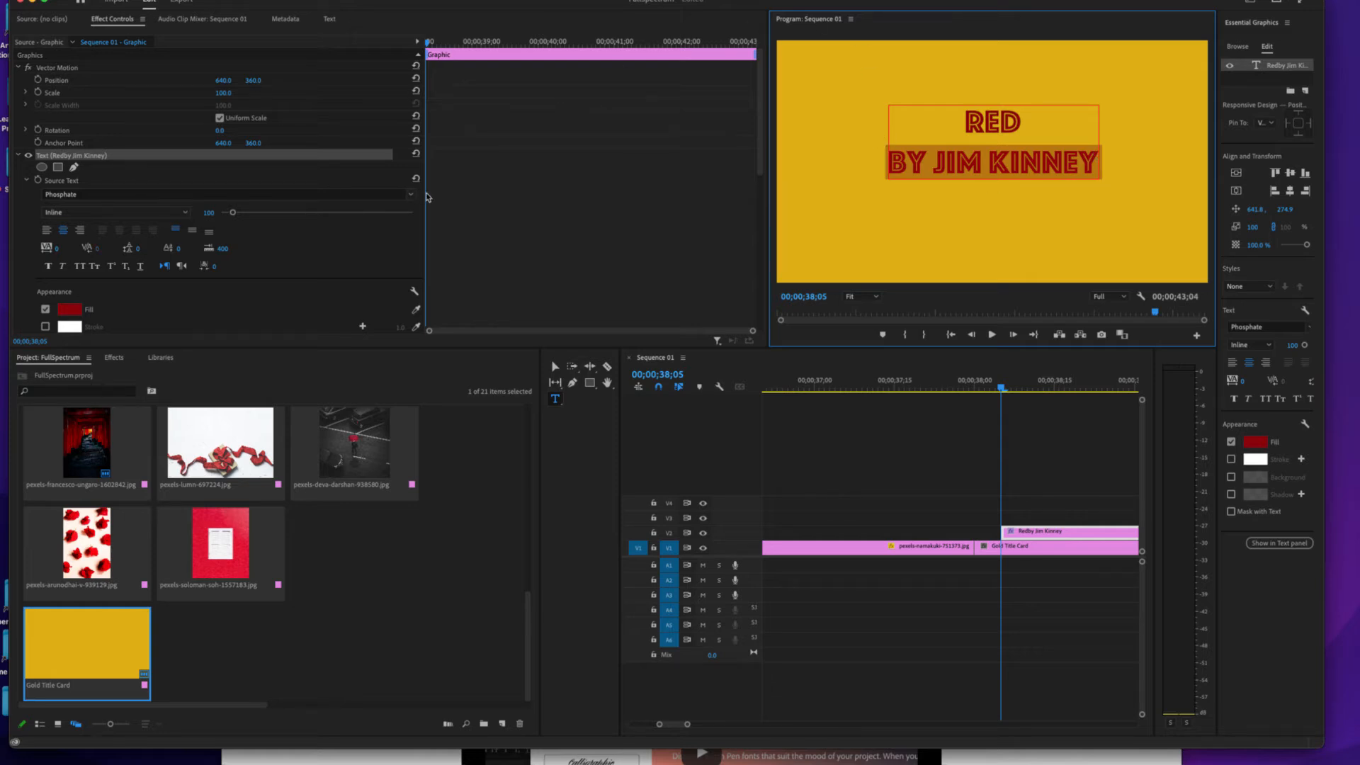
click(179, 192)
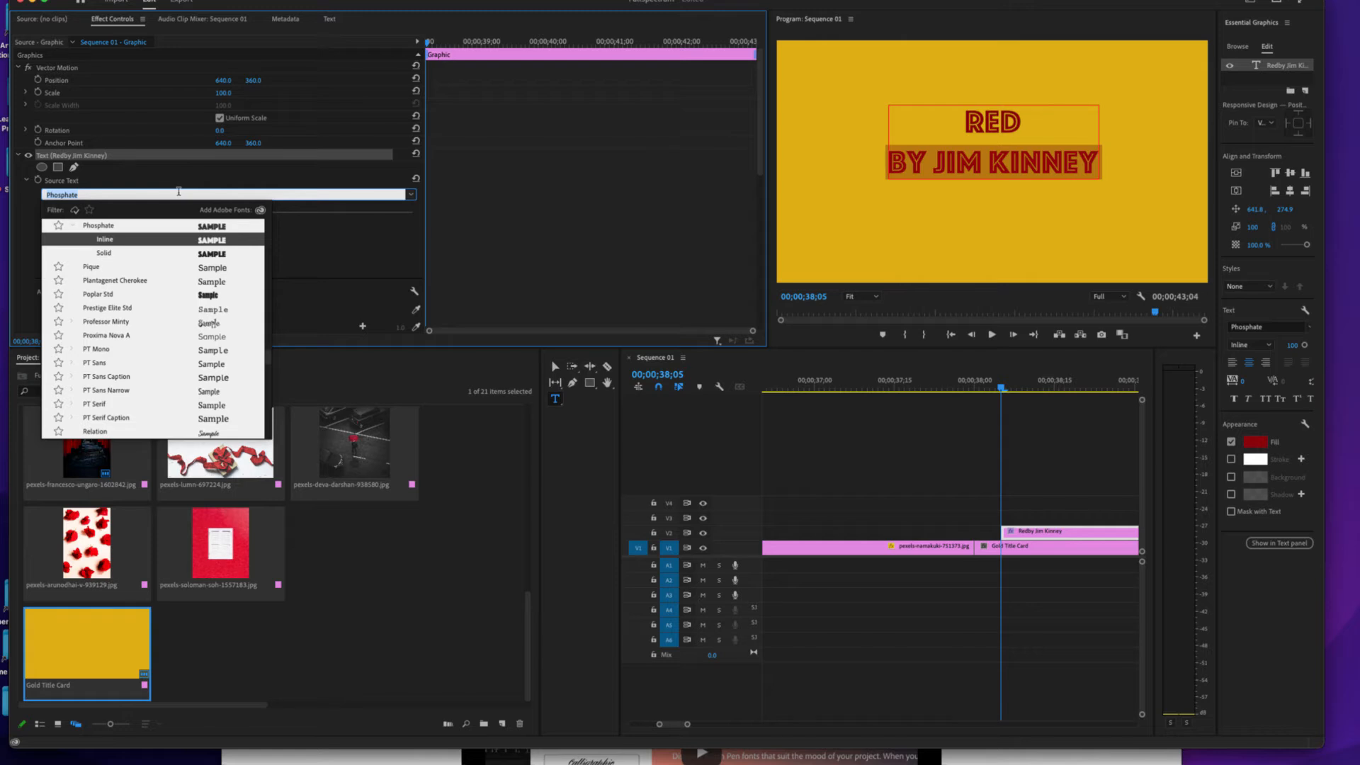
text(minion)
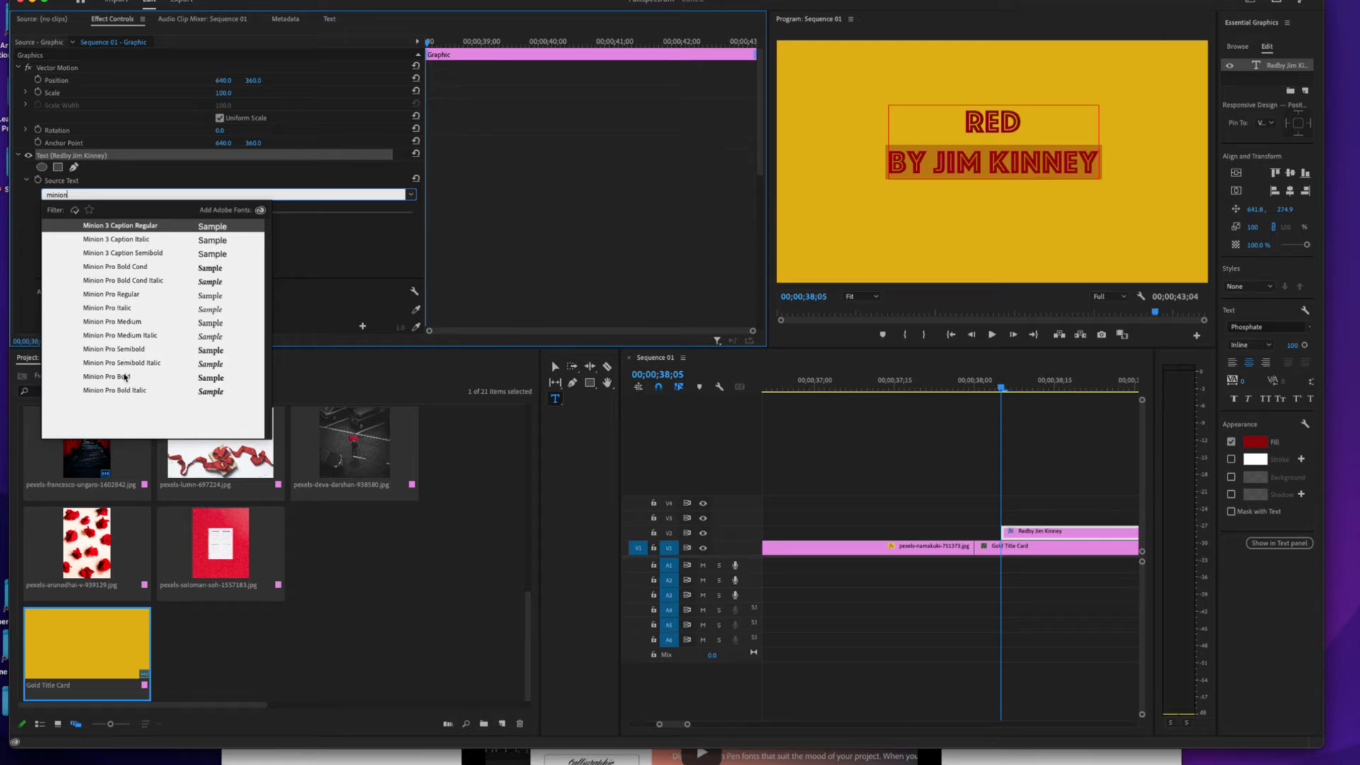
click(125, 378)
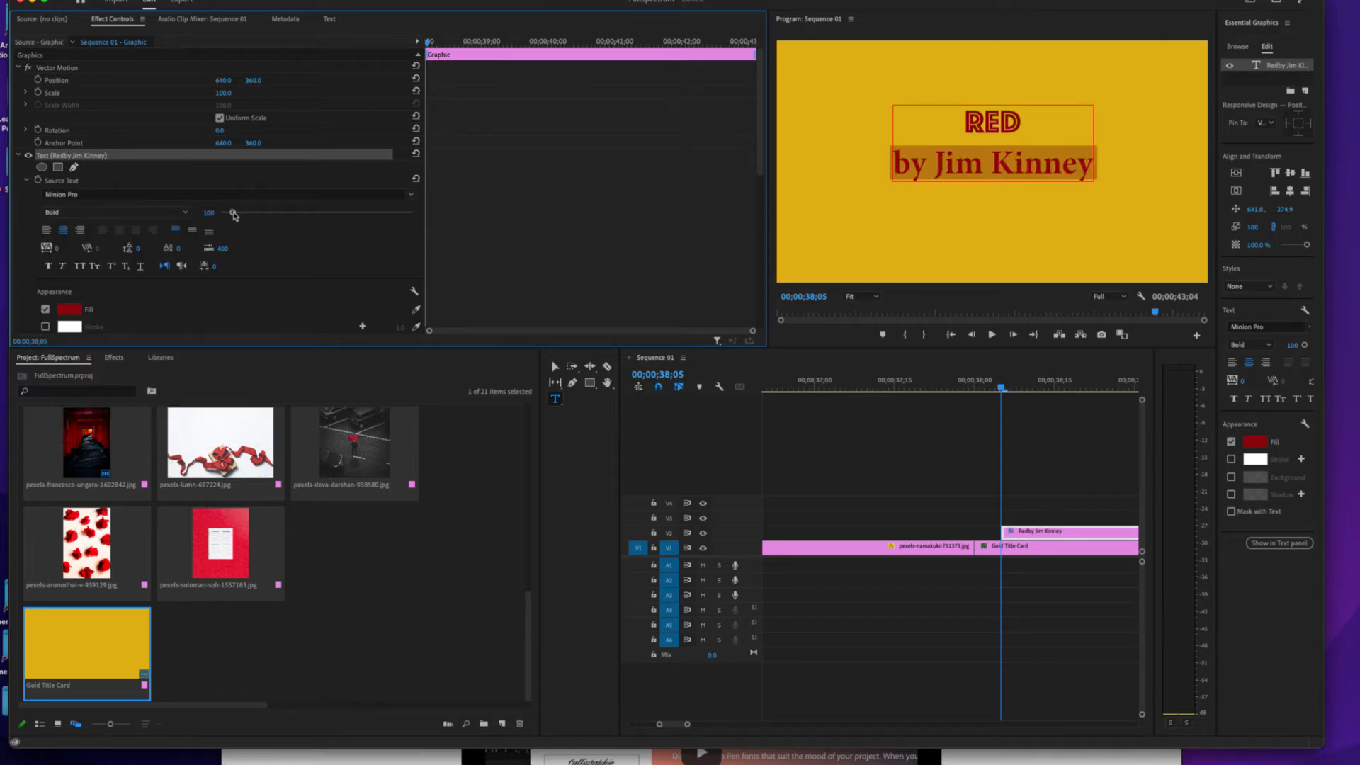
- Reduce the byline's font size to 51 and set its leading to 43
drag(233, 213, 235, 213)
drag(231, 216, 227, 216)
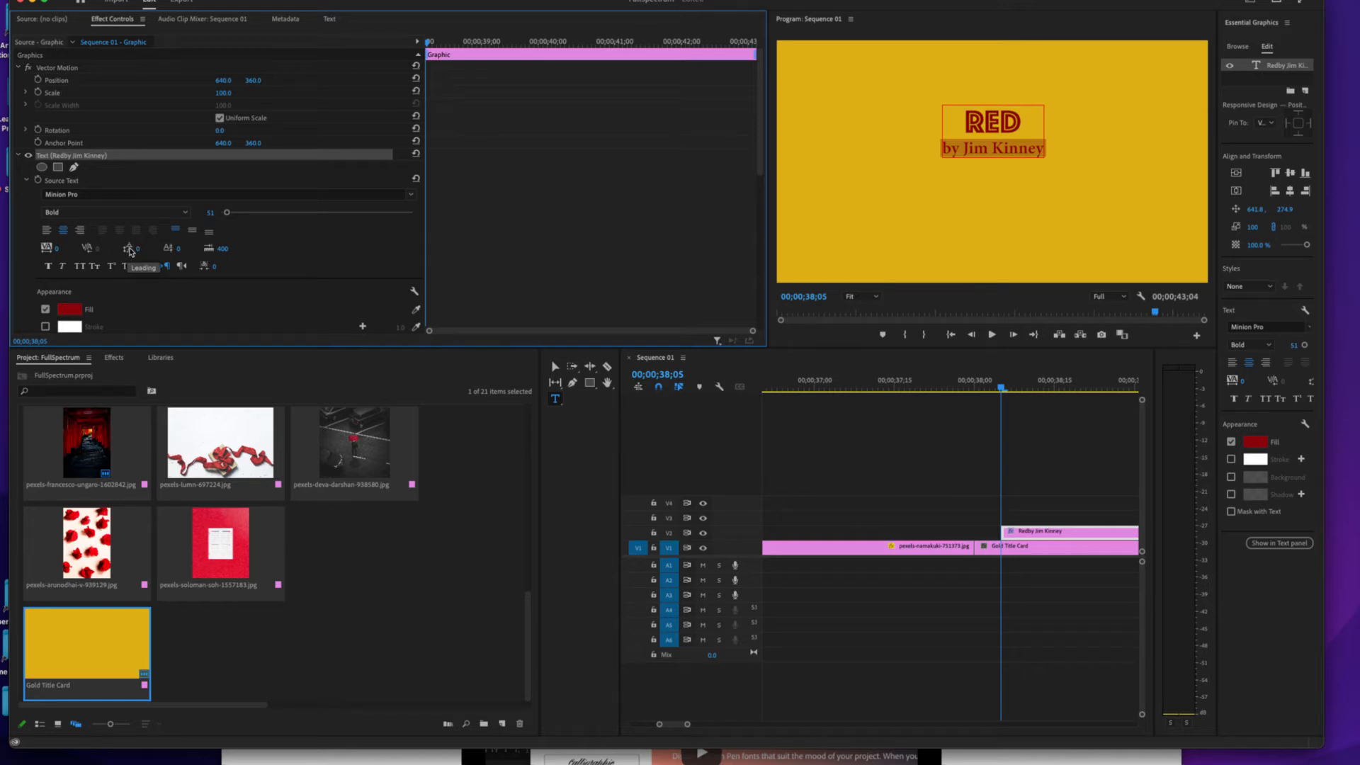
drag(131, 251, 161, 251)
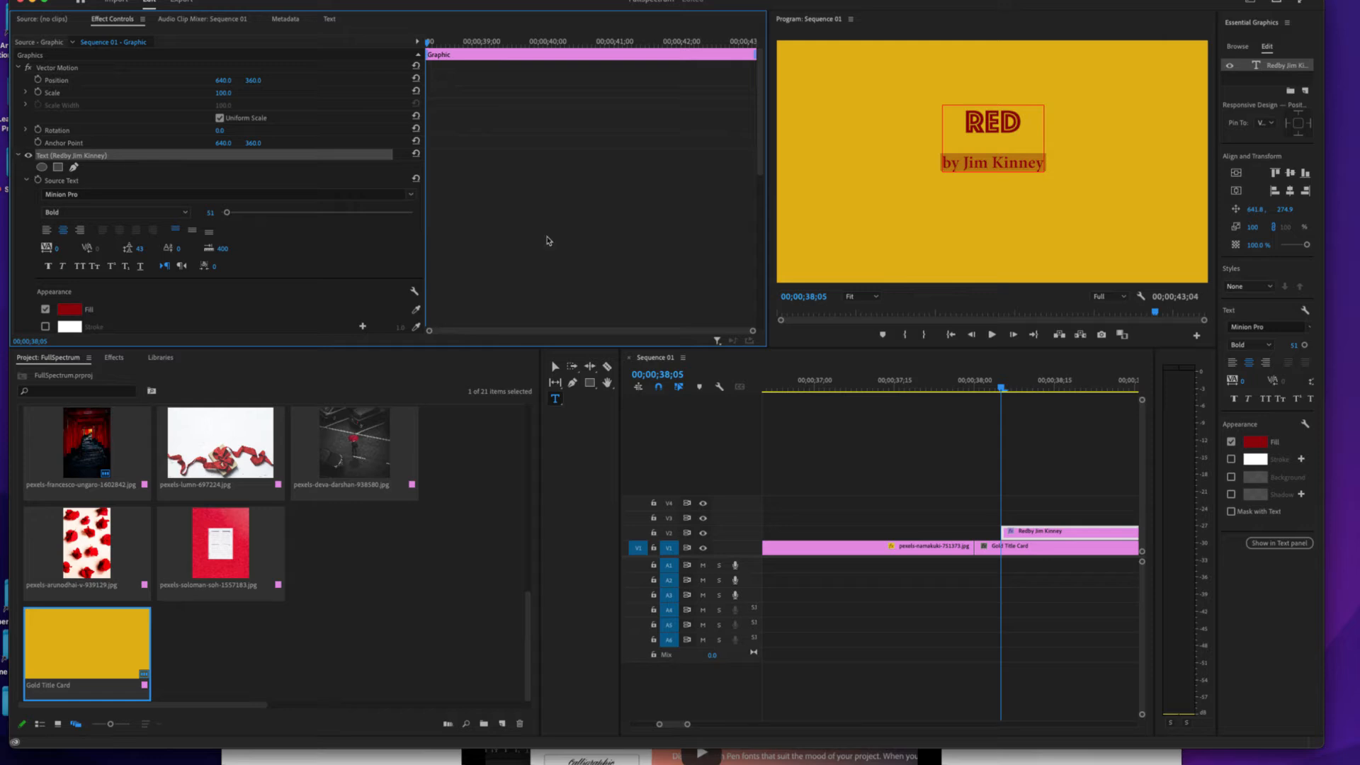
- Turn on opacity animation for the title text with a keyframe at 00;00;38;05
mouse_move(1001, 388)
mouse_down()
mouse_move(958, 386)
mouse_move(1001, 384)
mouse_up()
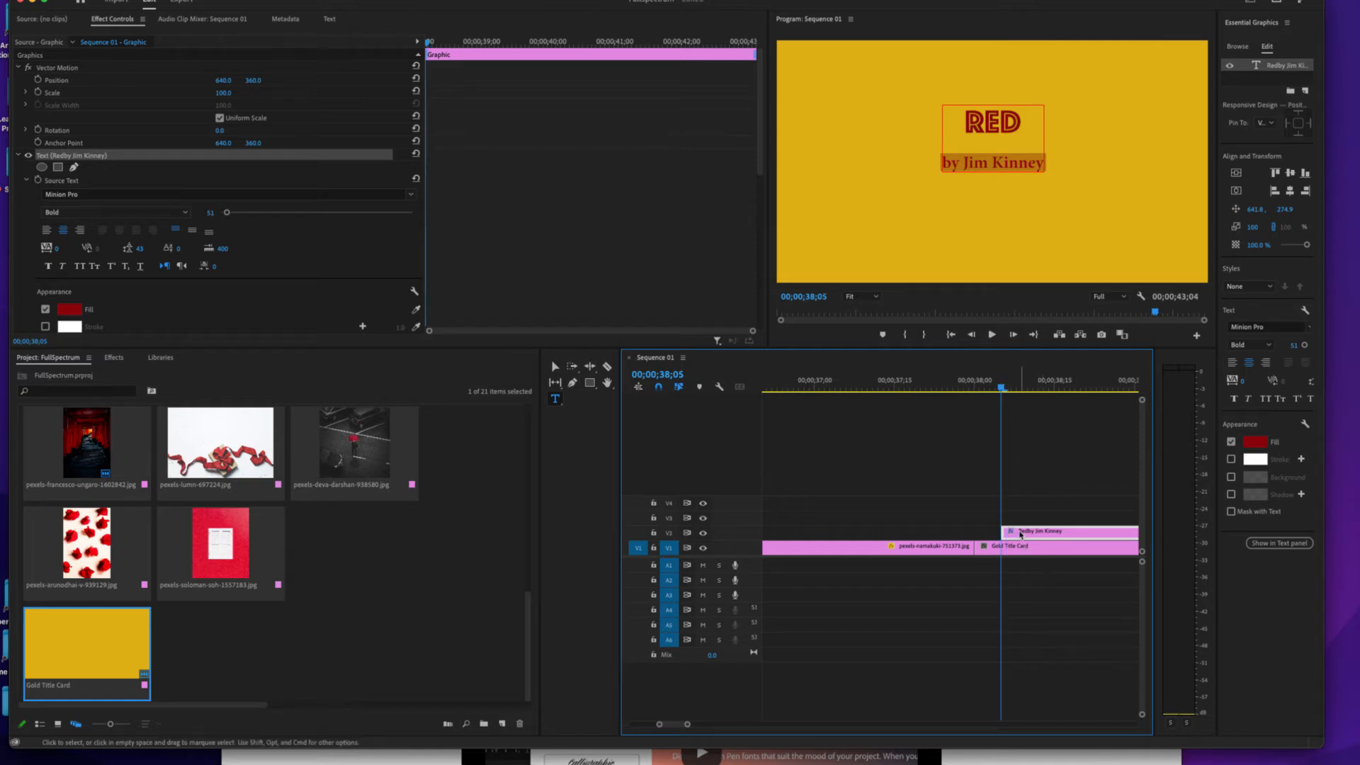
scroll(78, 180, down, 5)
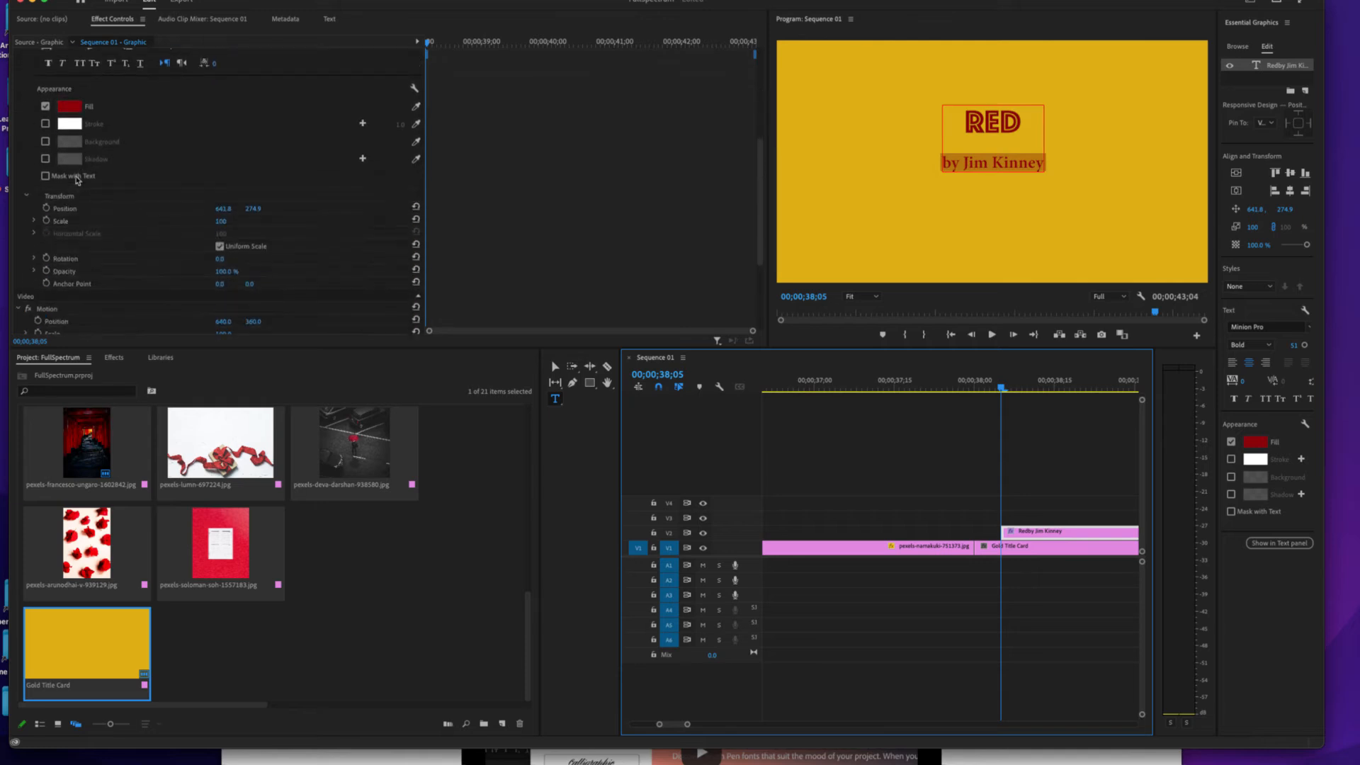
scroll(76, 180, down, 4)
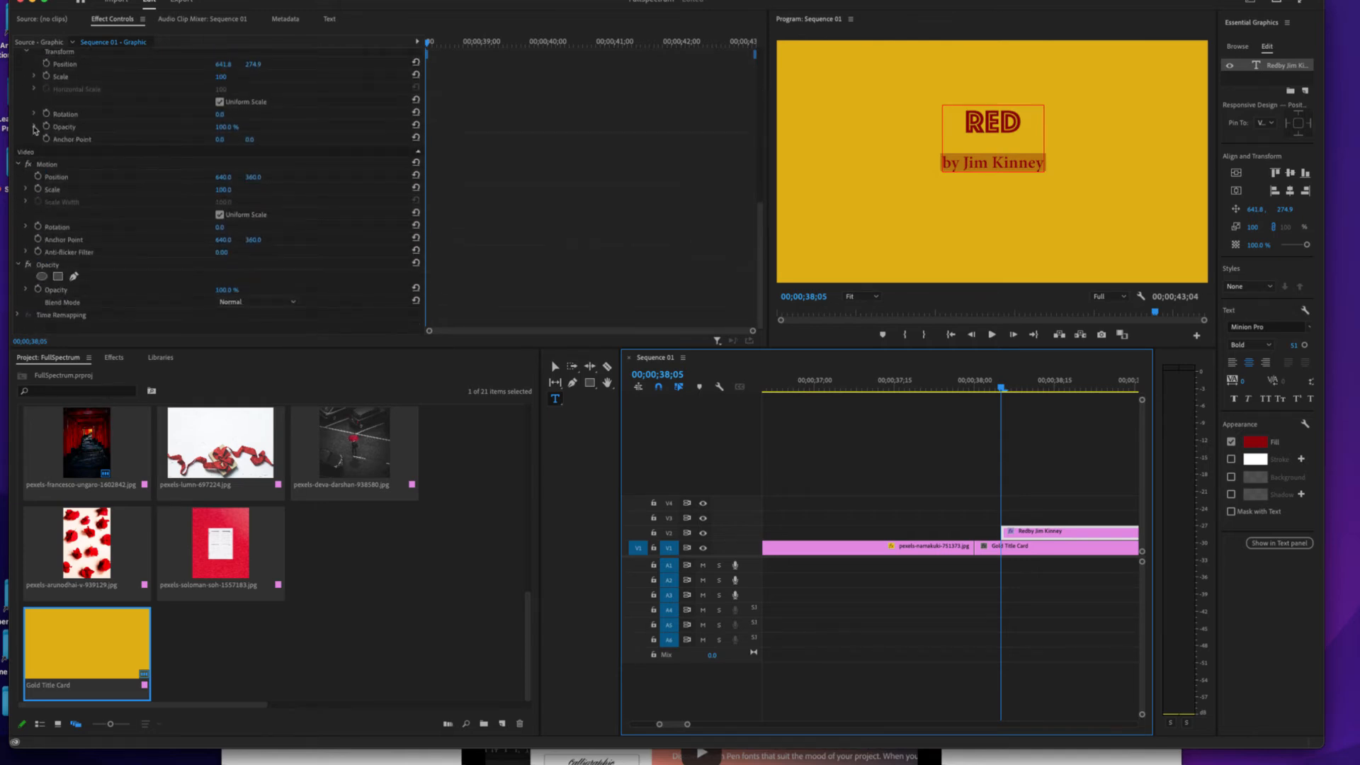
click(34, 128)
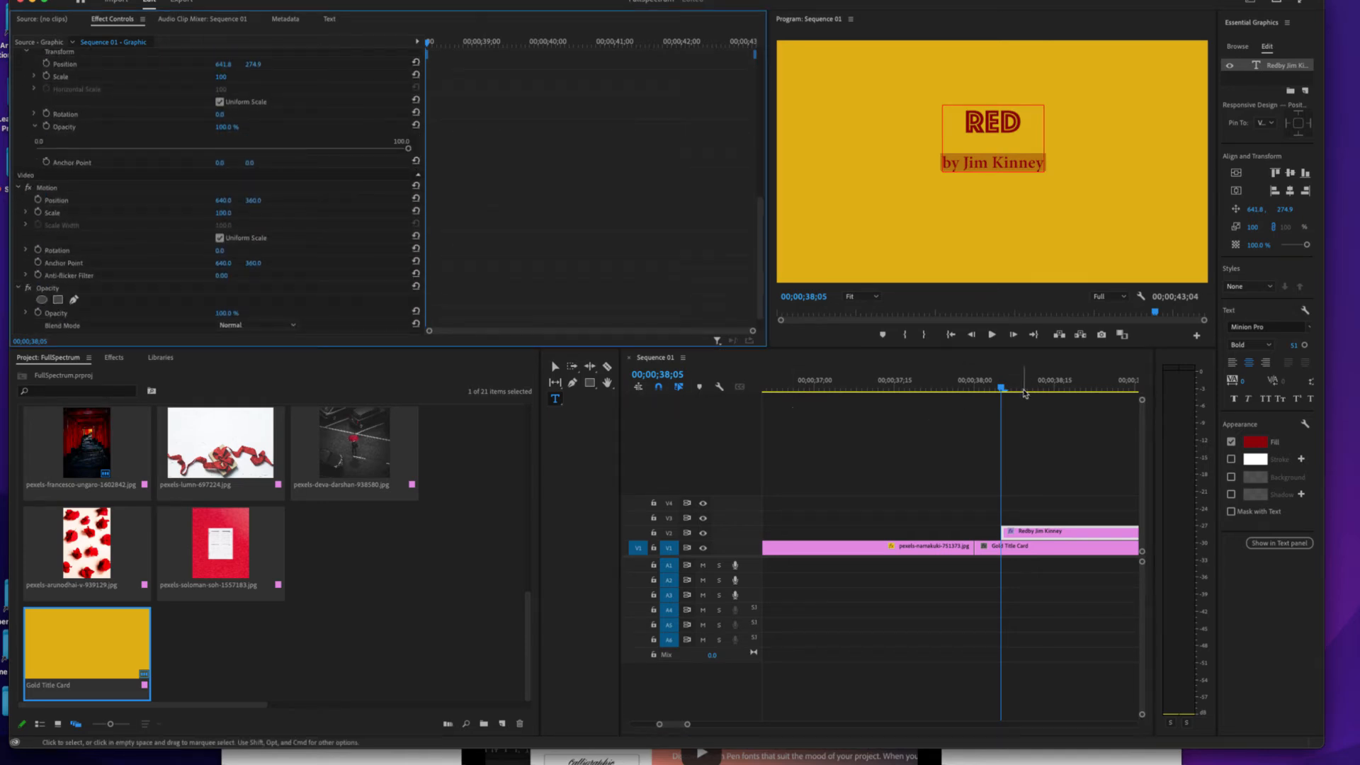
click(1002, 389)
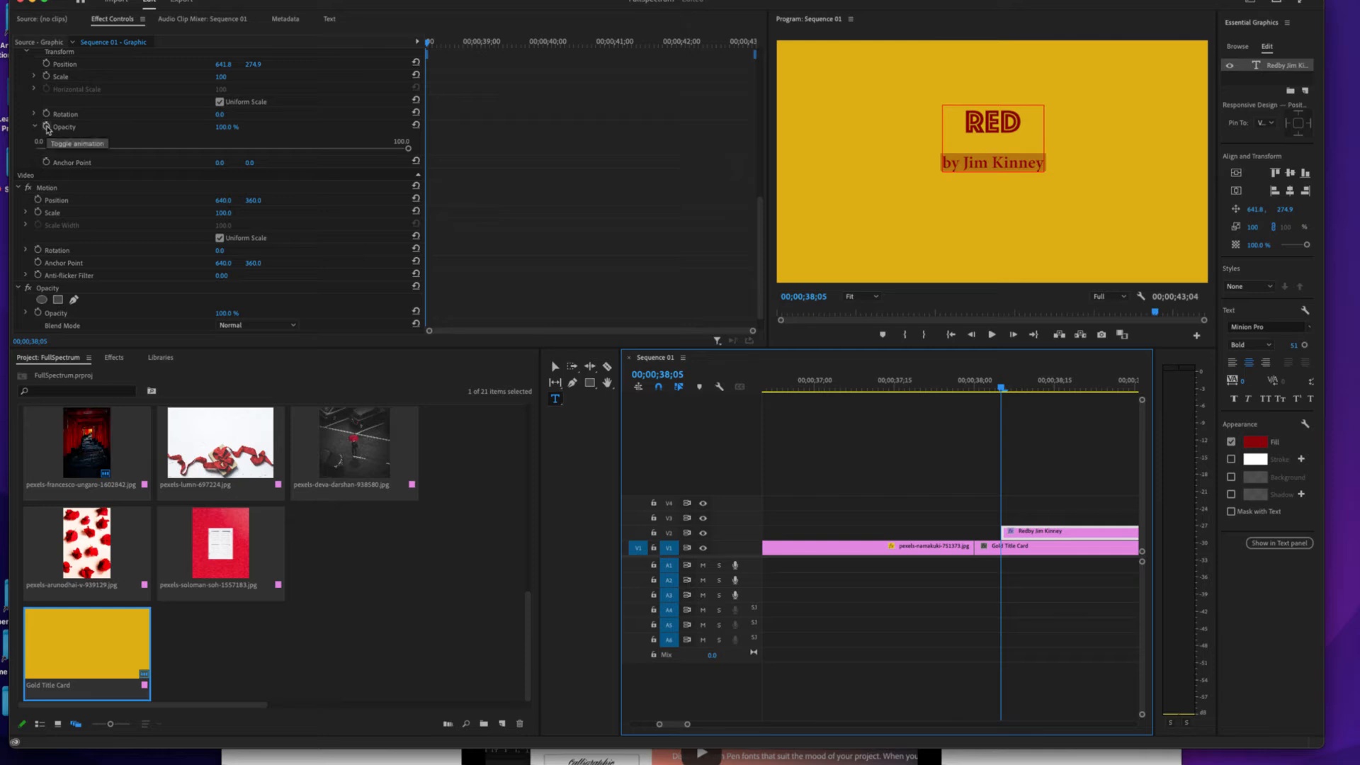
click(46, 127)
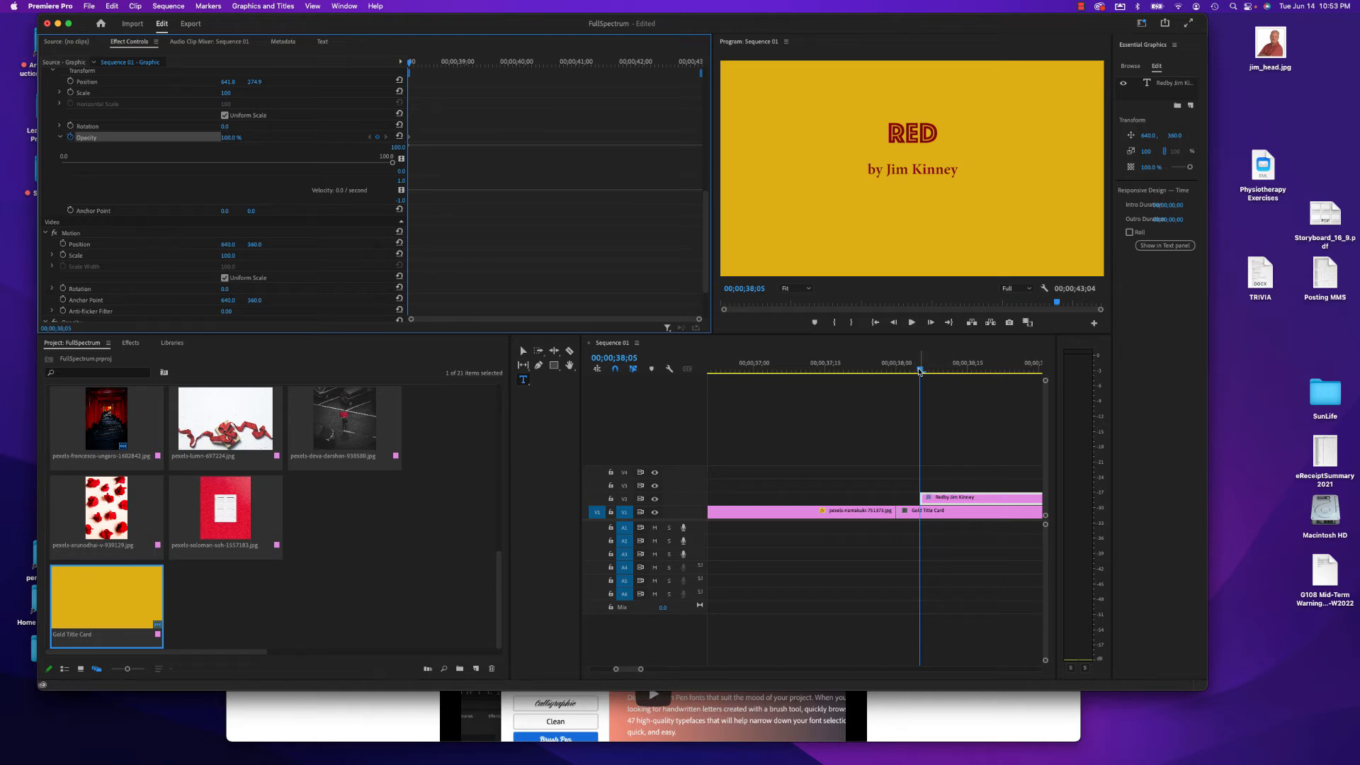
- Add a second opacity keyframe about half a second into the title clip and set the first keyframe's opacity to 0%
drag(919, 371, 988, 374)
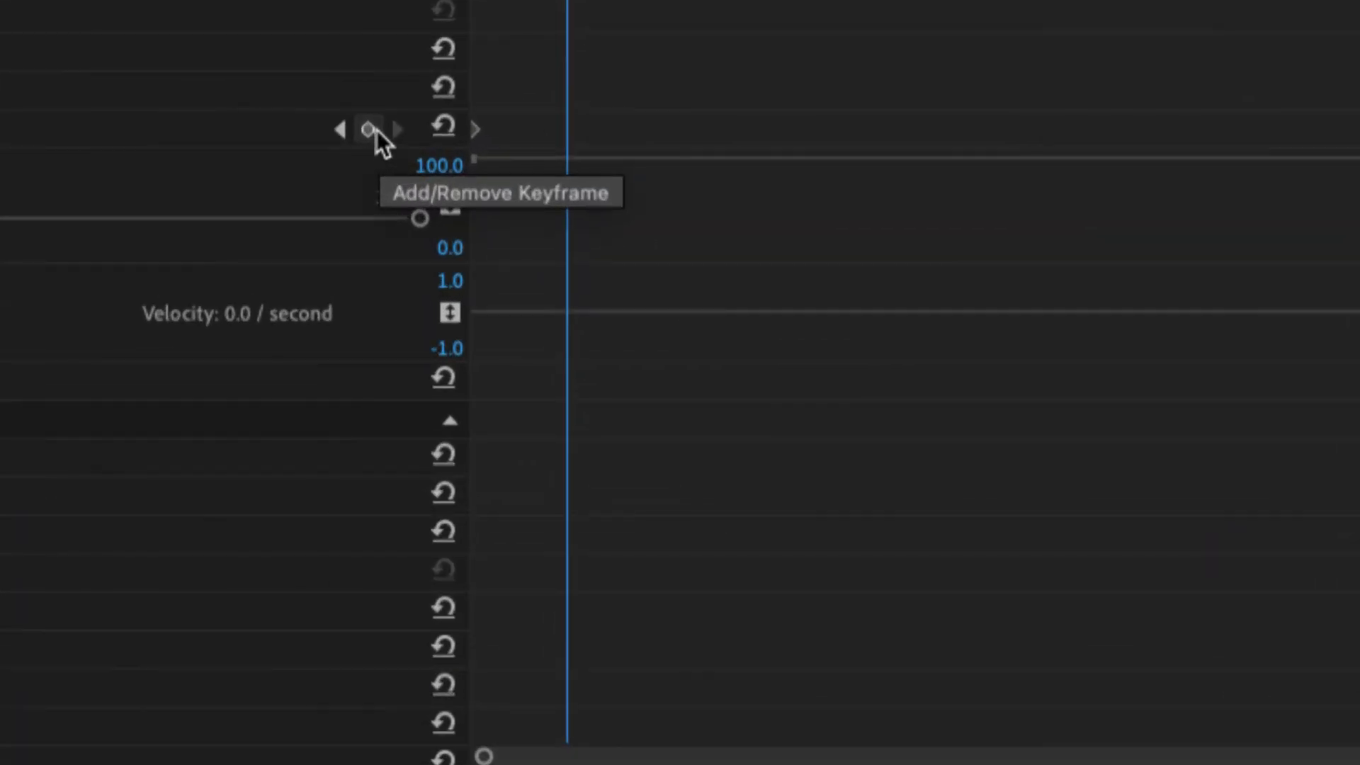
click(367, 129)
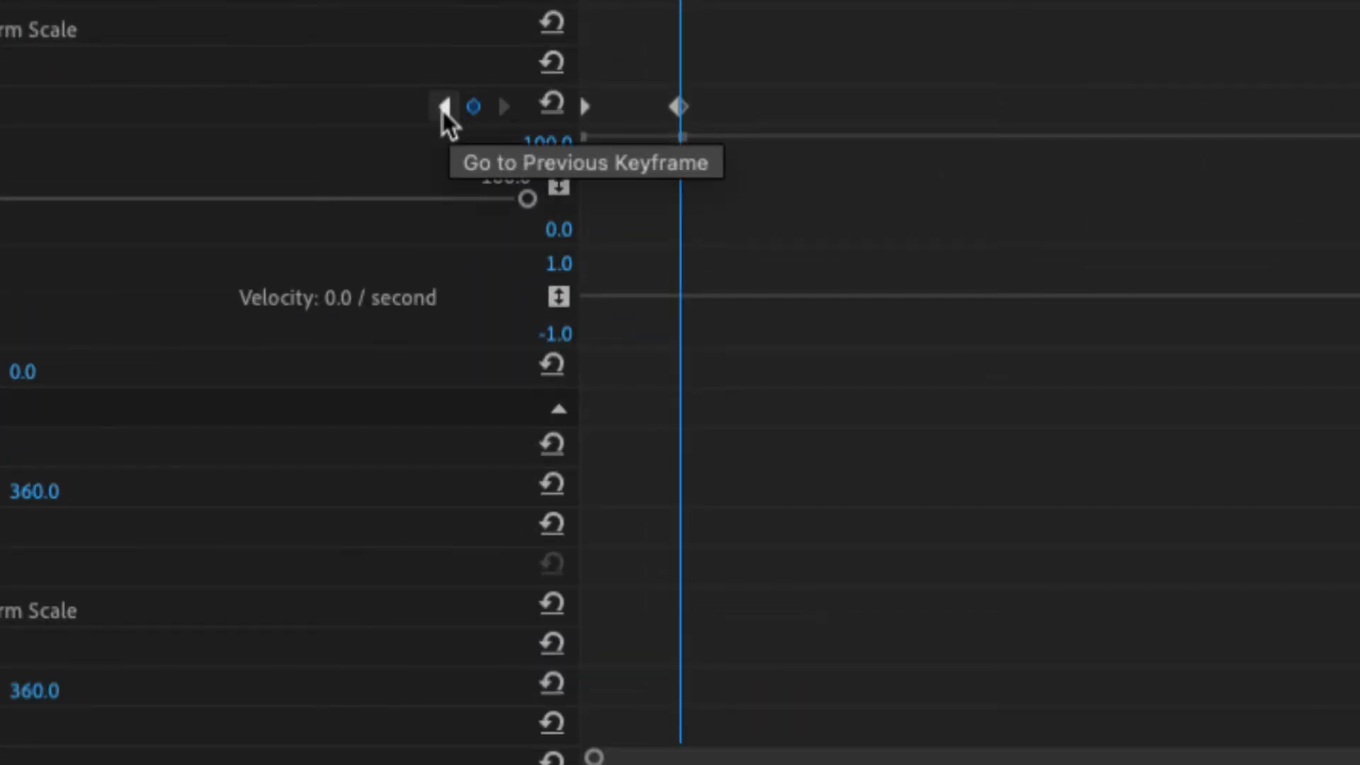
click(444, 110)
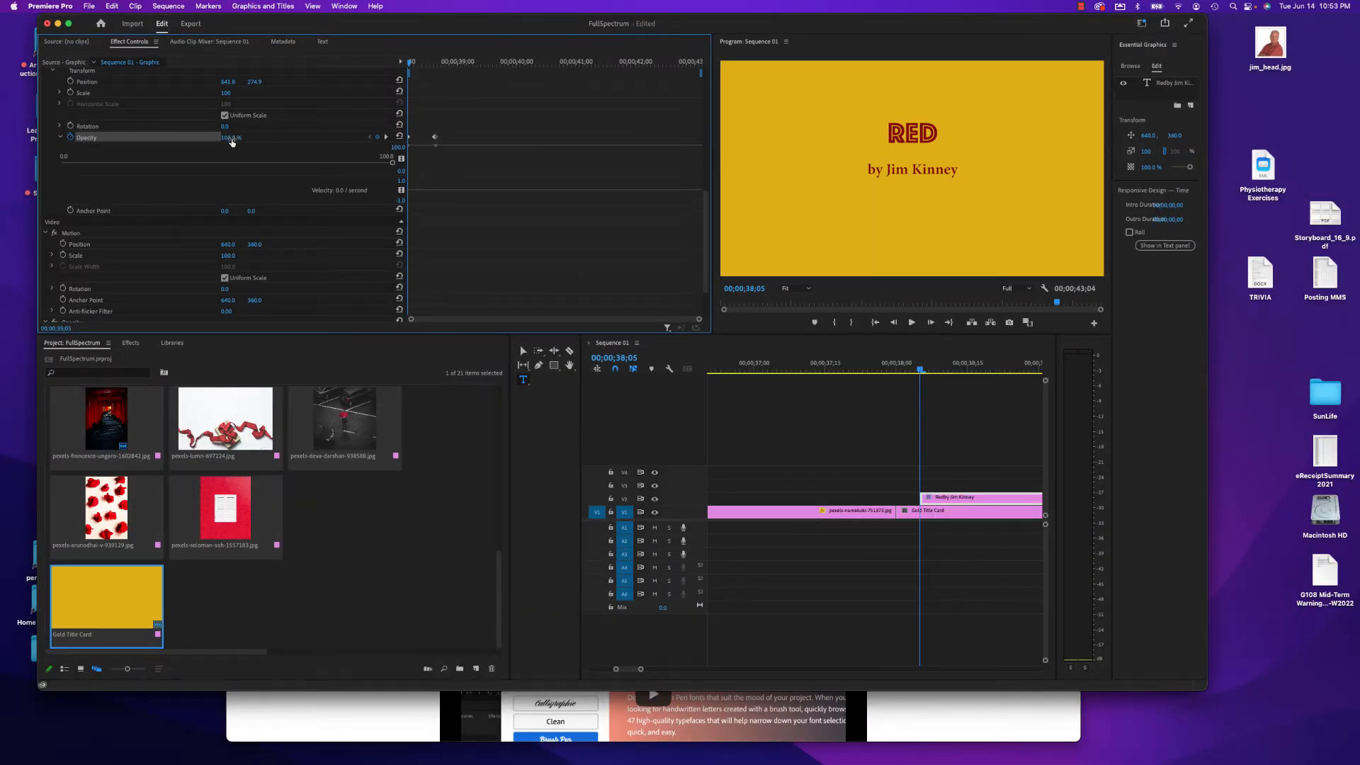
drag(229, 137, 159, 137)
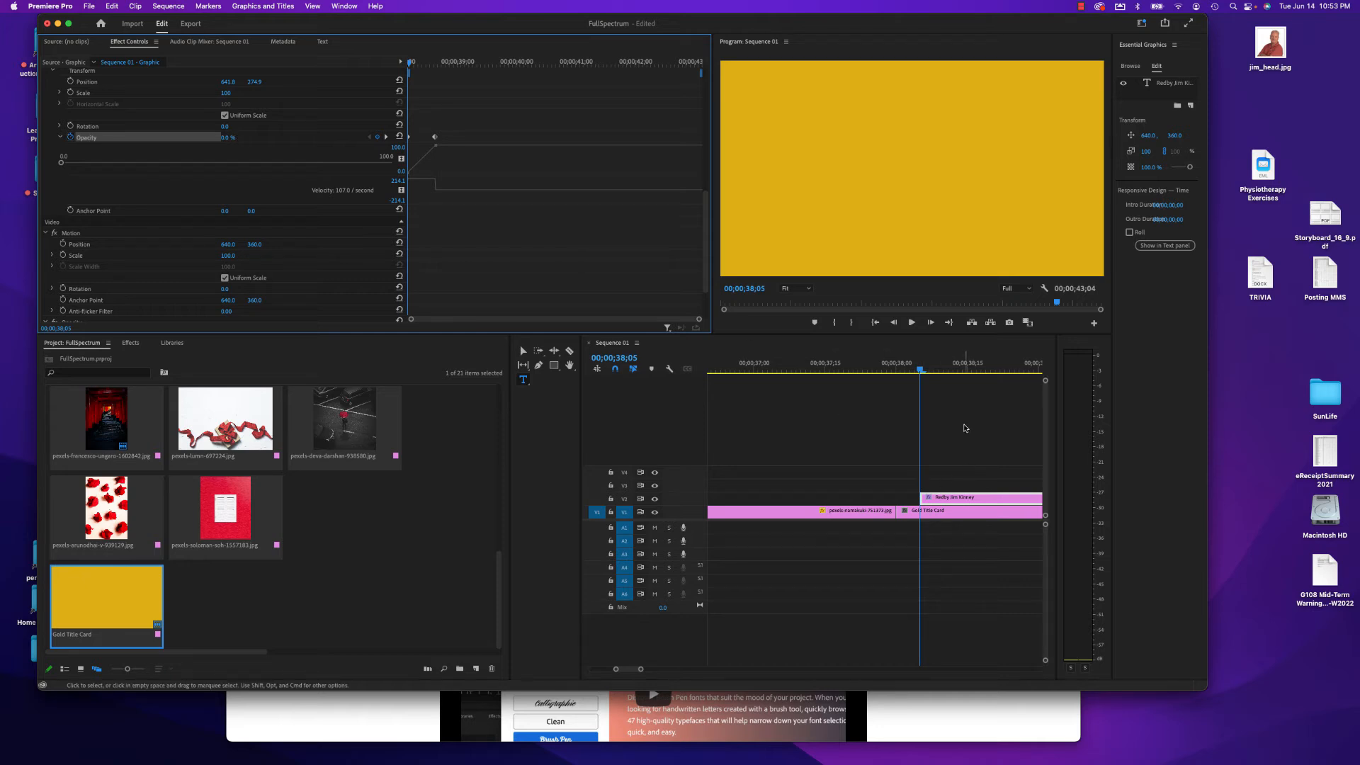
- Scrub through the title's fade-in to 00;00;38;21 and select the second opacity keyframe in the graph
click(920, 371)
mouse_move(920, 372)
mouse_down()
mouse_move(867, 371)
mouse_move(916, 374)
mouse_up()
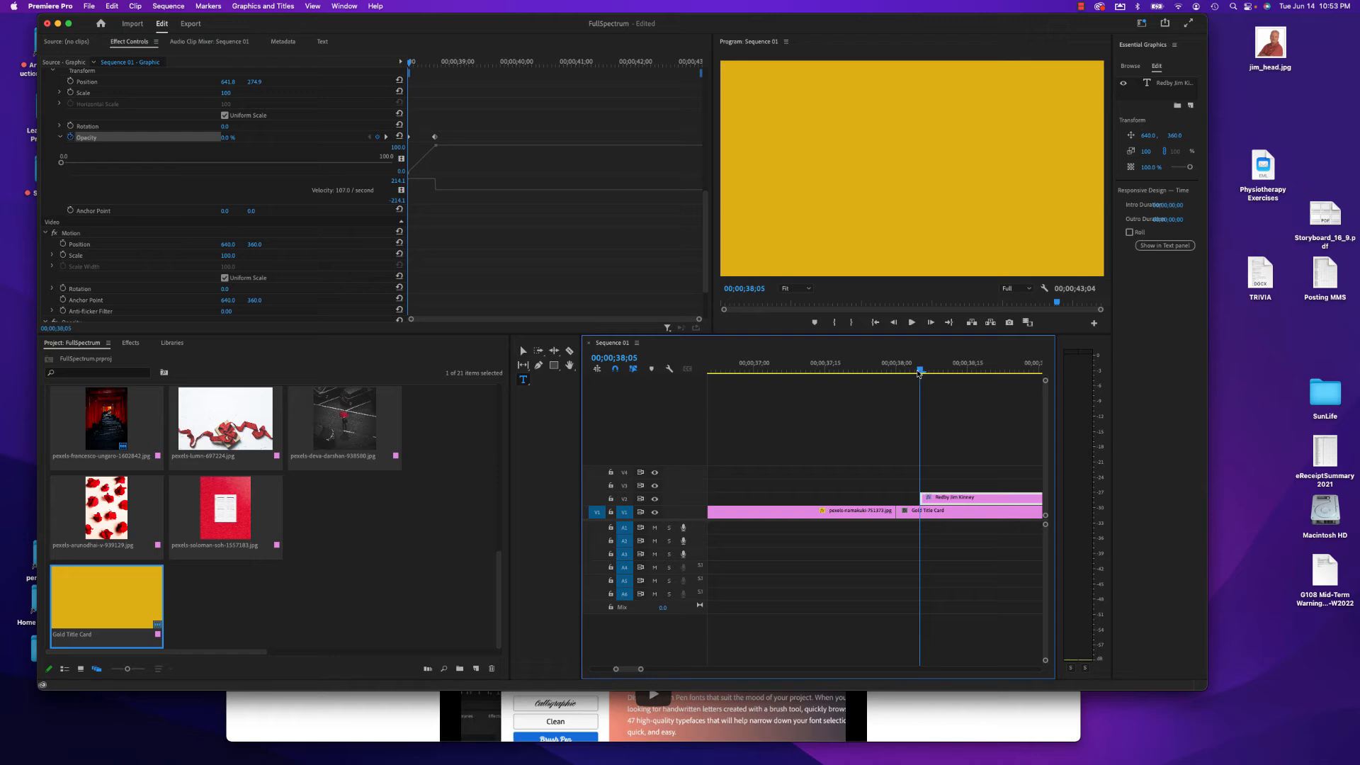
drag(920, 373, 995, 385)
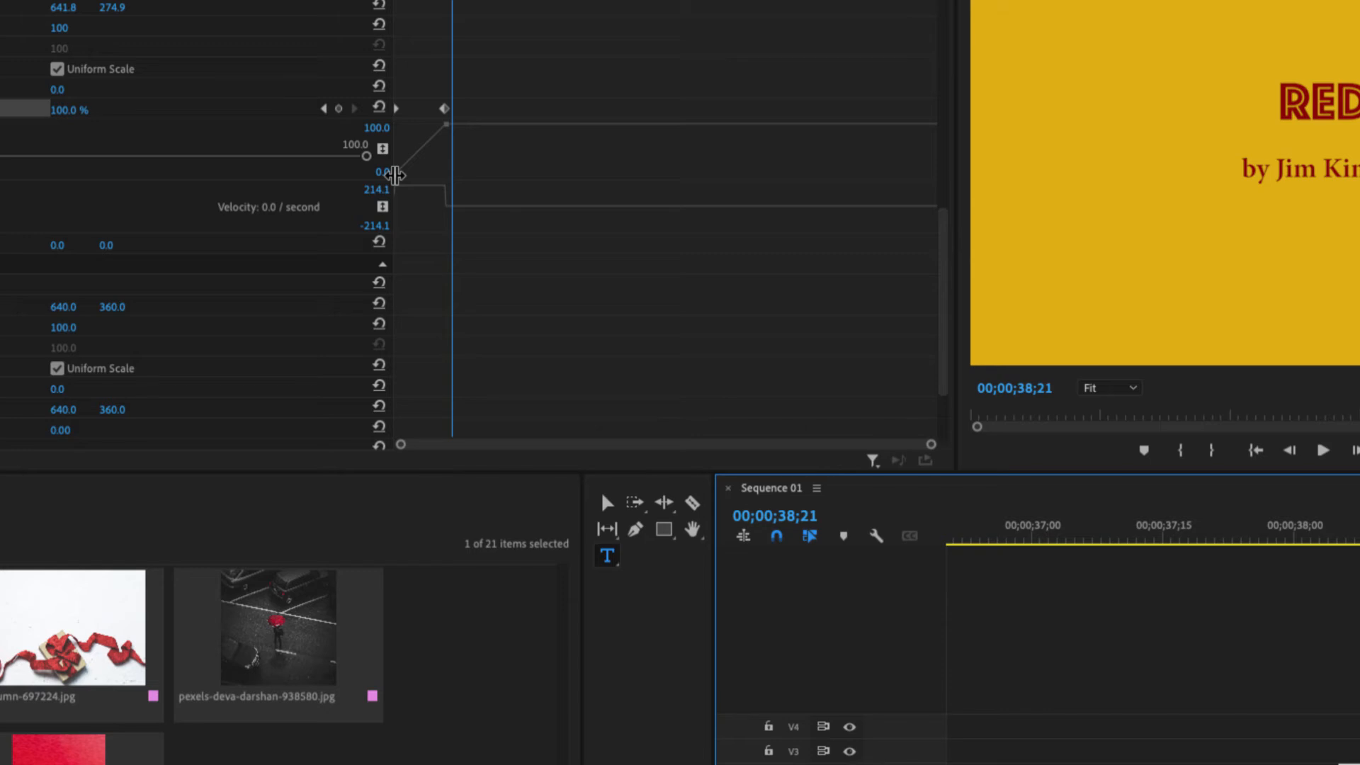
click(447, 127)
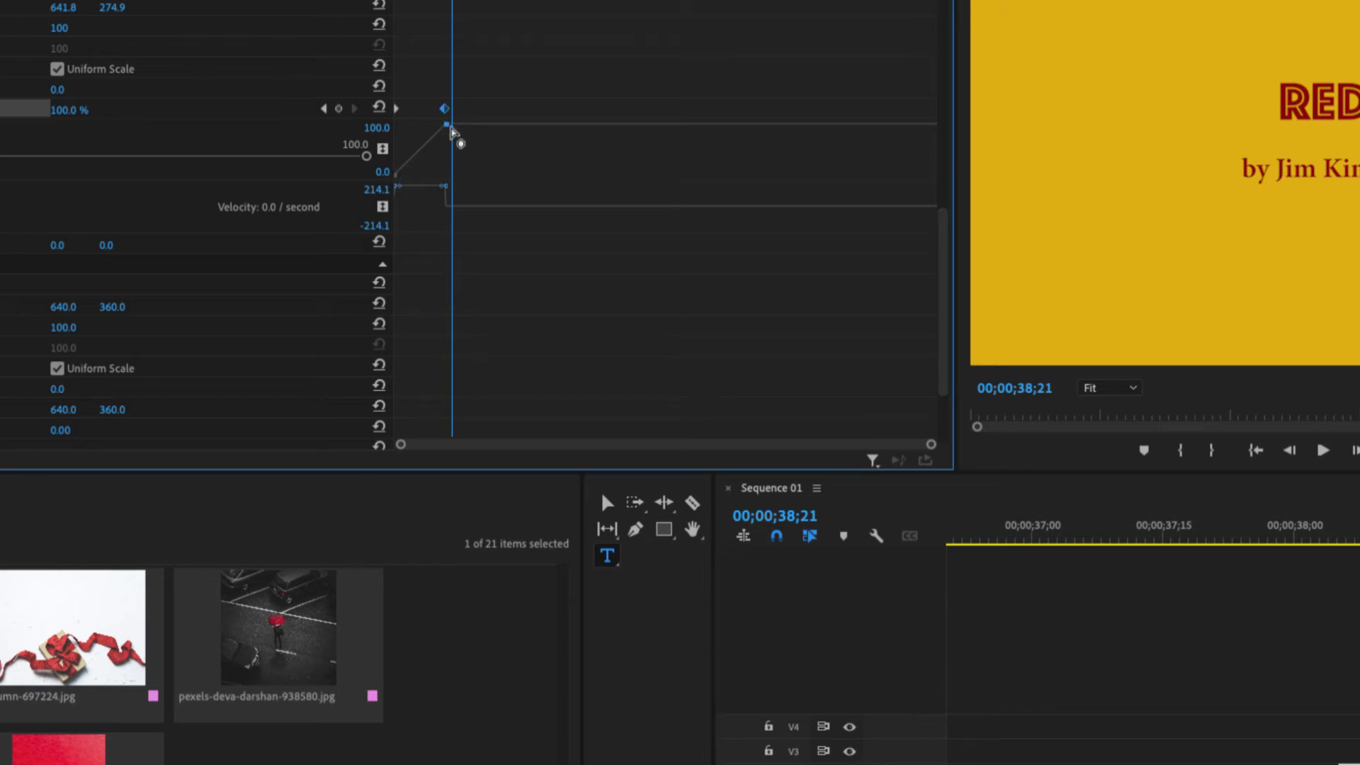
mouse_move(447, 125)
mouse_down()
mouse_move(447, 139)
mouse_move(446, 124)
mouse_up()
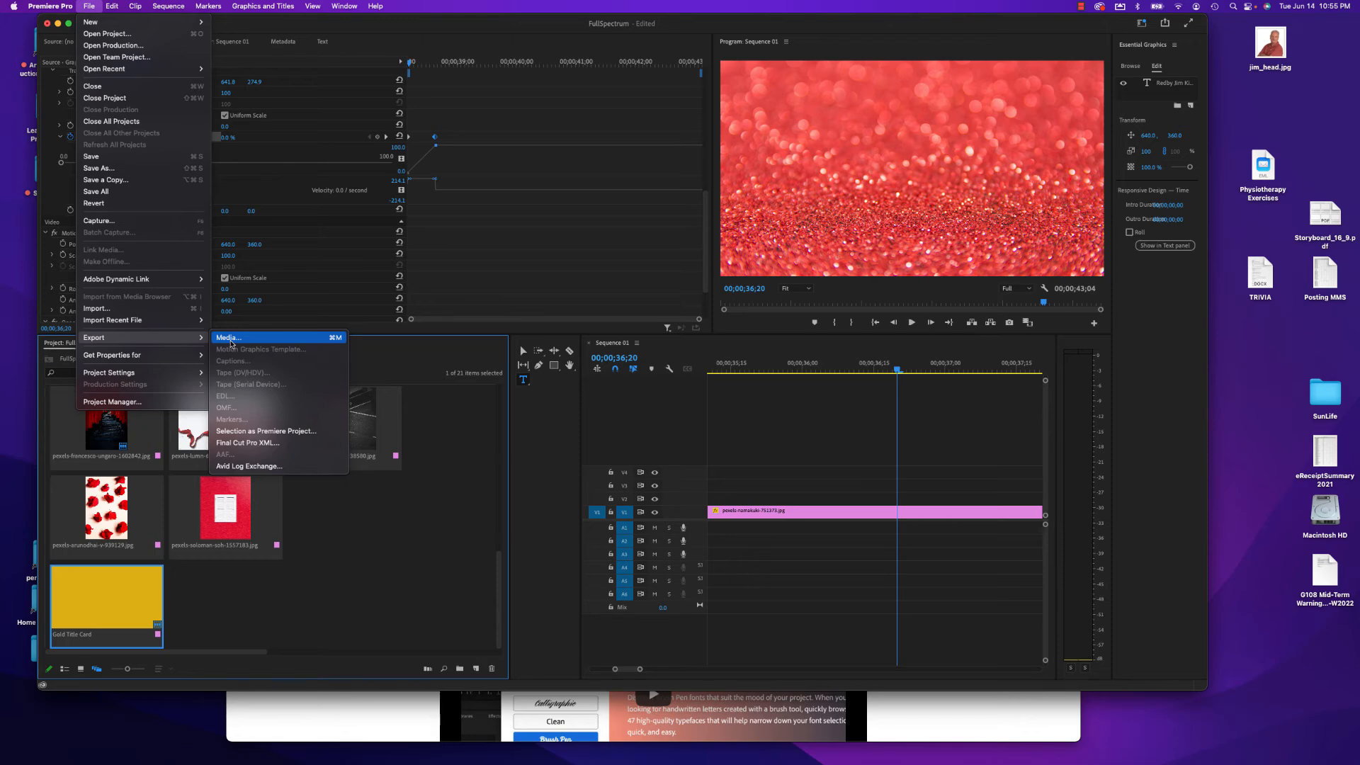
click(228, 338)
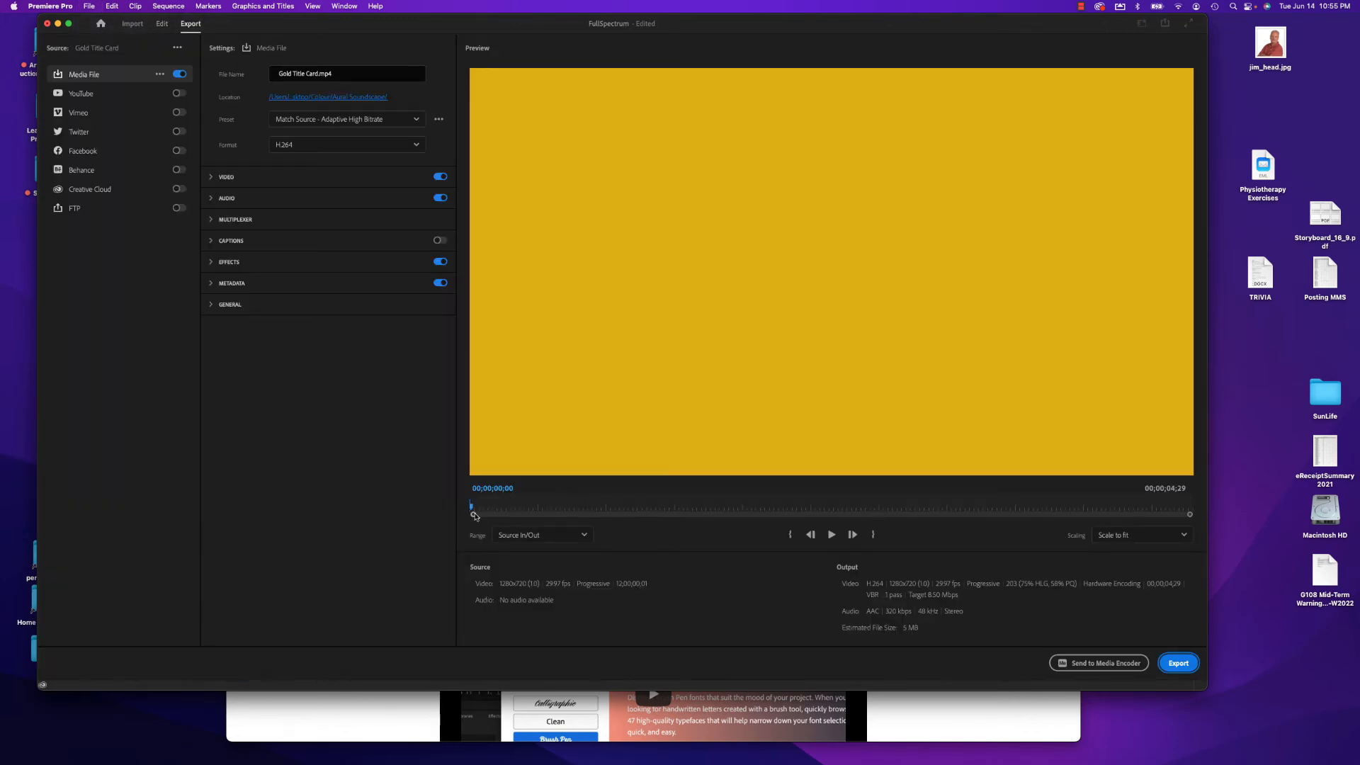
drag(471, 507, 1062, 478)
drag(1284, 493, 910, 484)
drag(591, 420, 1202, 513)
drag(831, 431, 422, 338)
drag(288, 28, 271, 28)
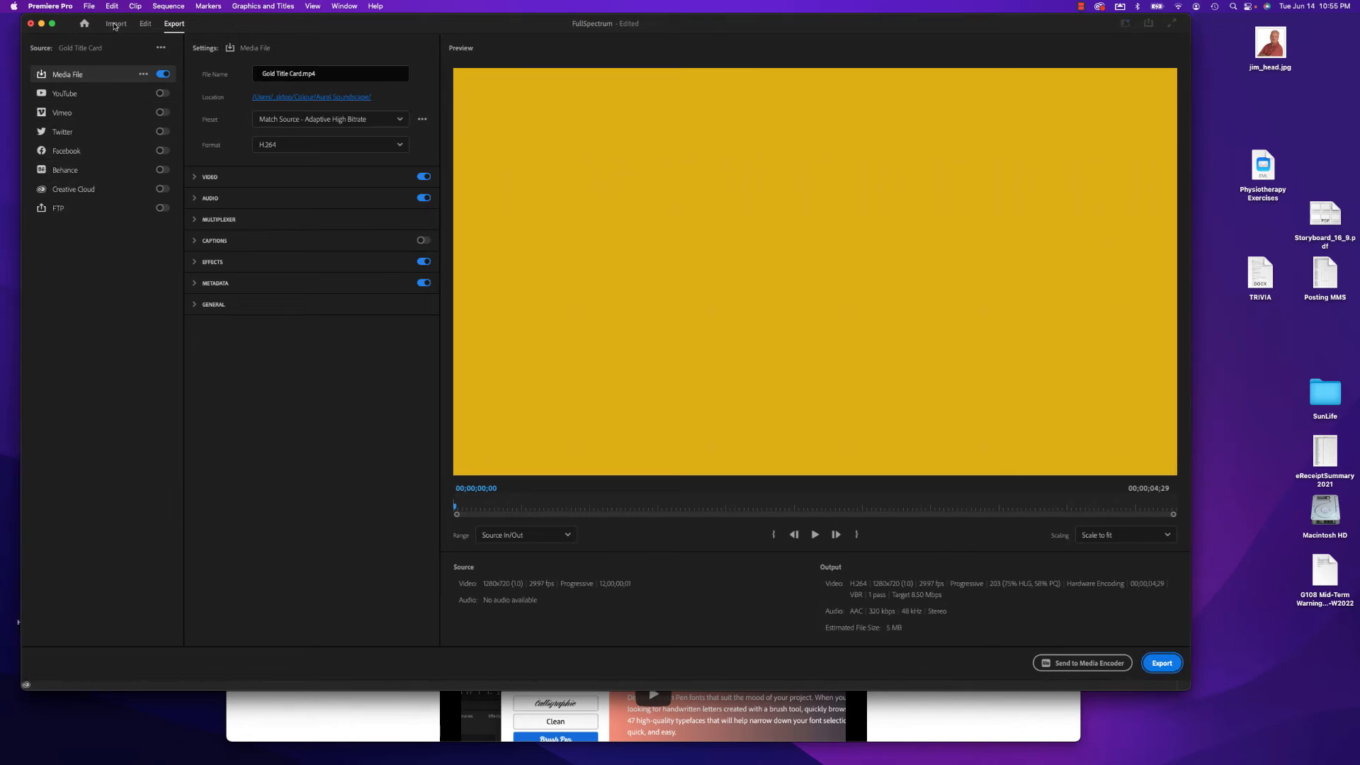
click(145, 23)
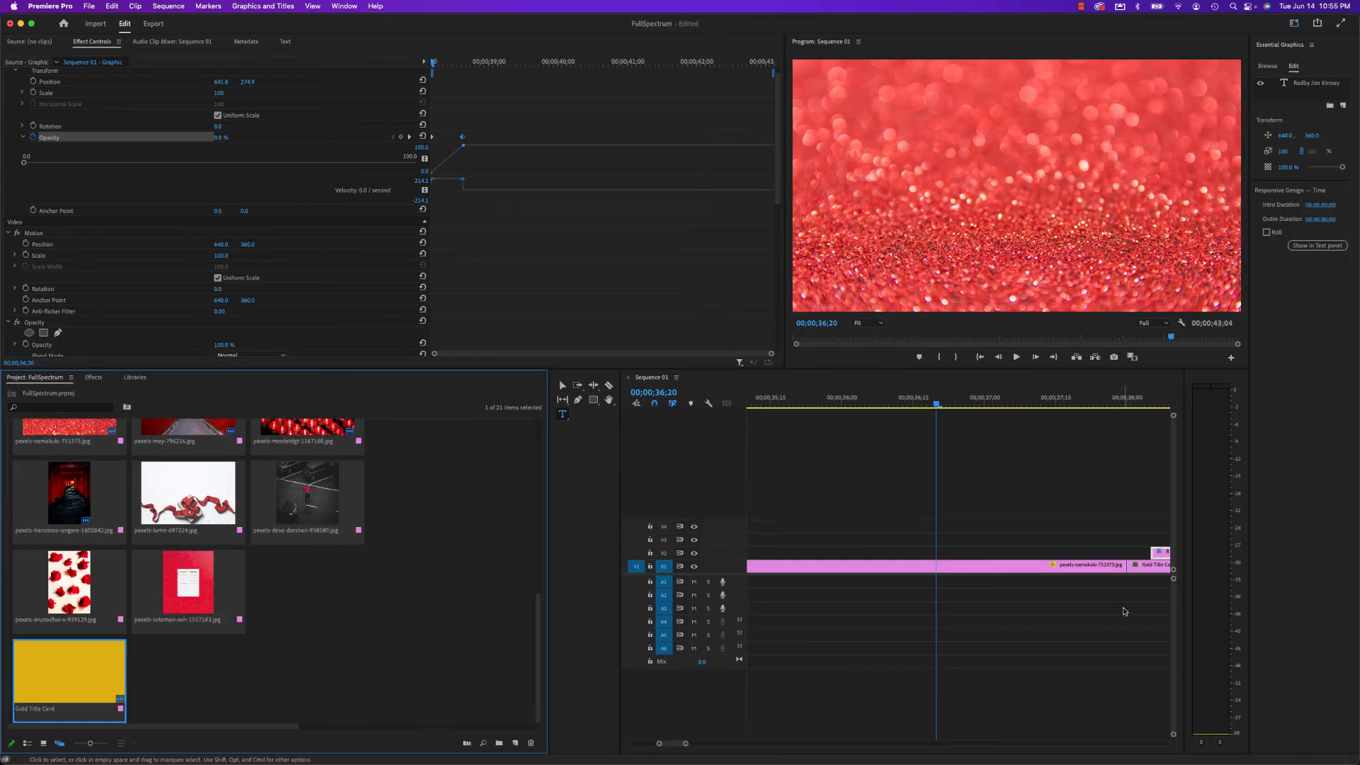
- Select all clips in Sequence 01, open its media export settings and scrub the export preview through to the end
click(1070, 572)
key(super+a)
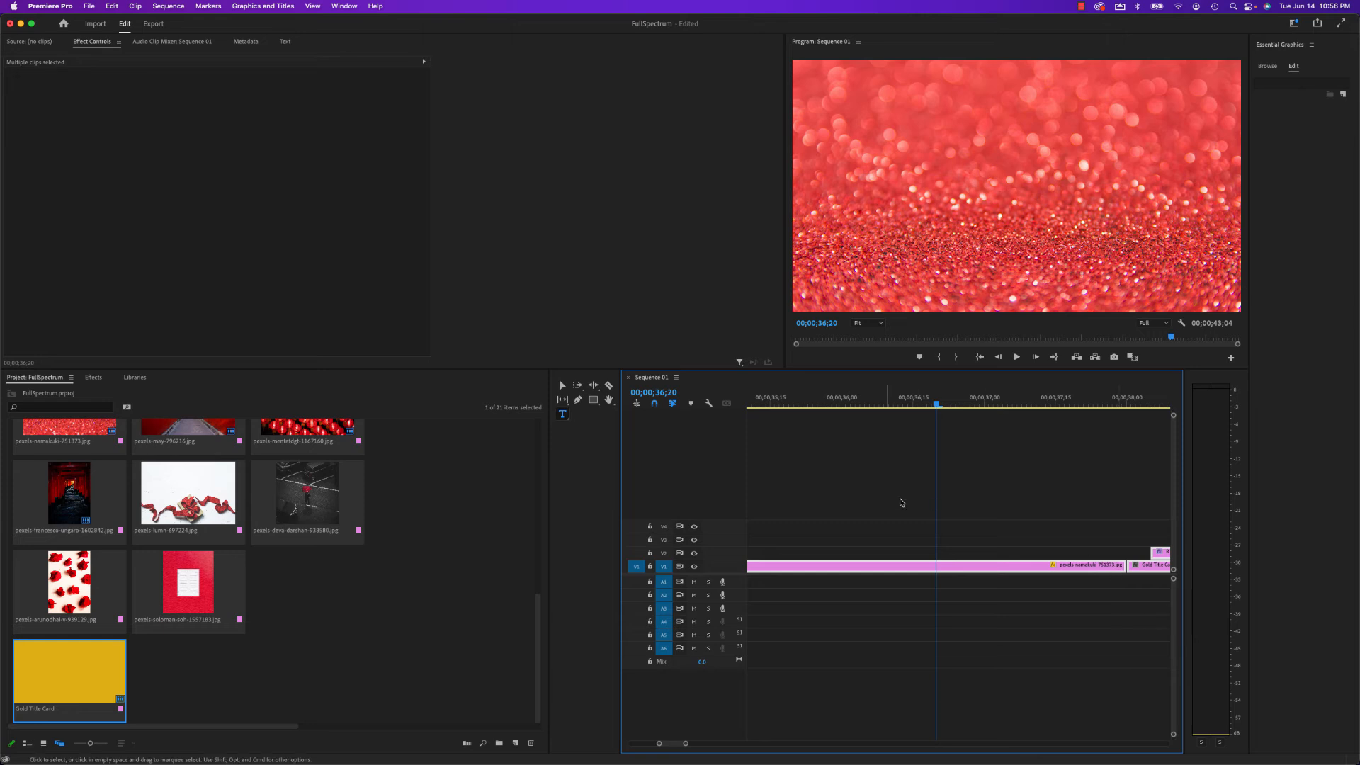
click(92, 6)
mouse_move(106, 338)
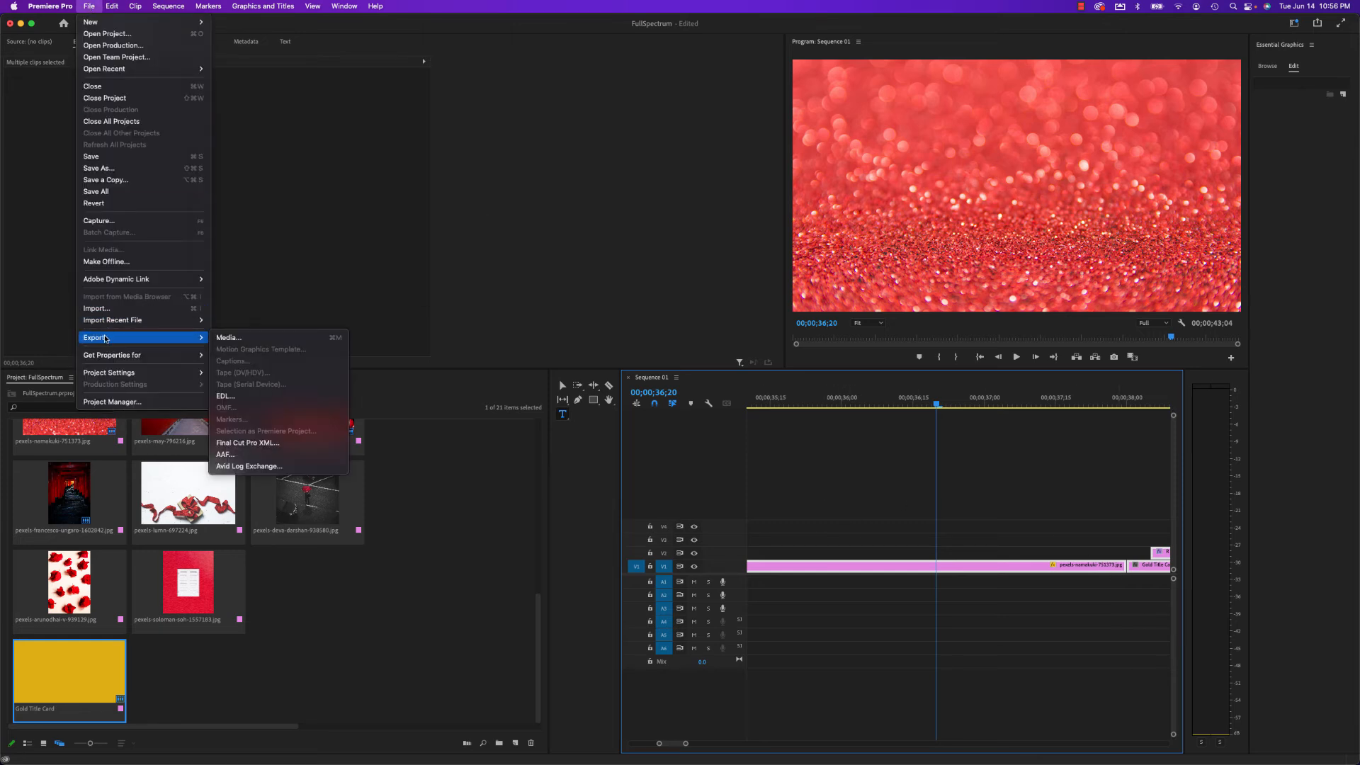
click(228, 338)
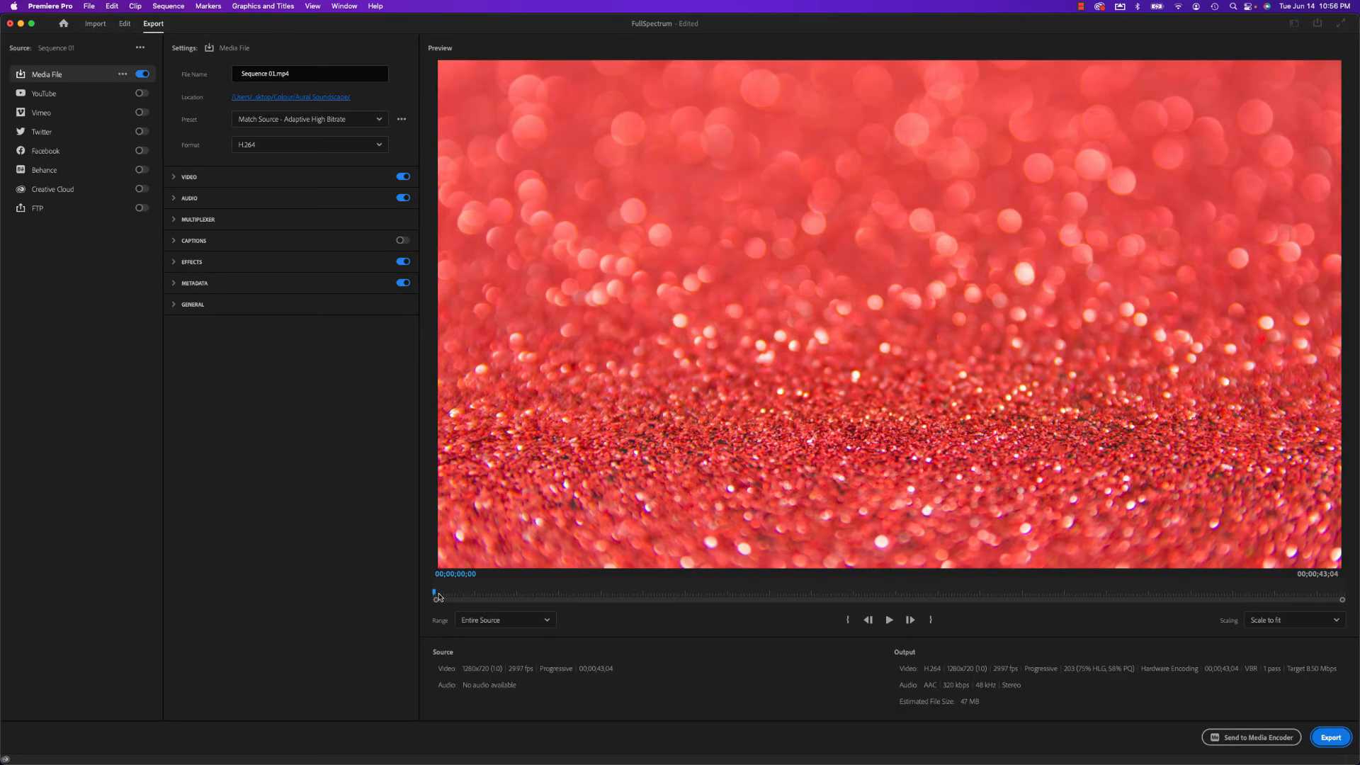
drag(435, 594, 1201, 644)
drag(1297, 614, 1343, 601)
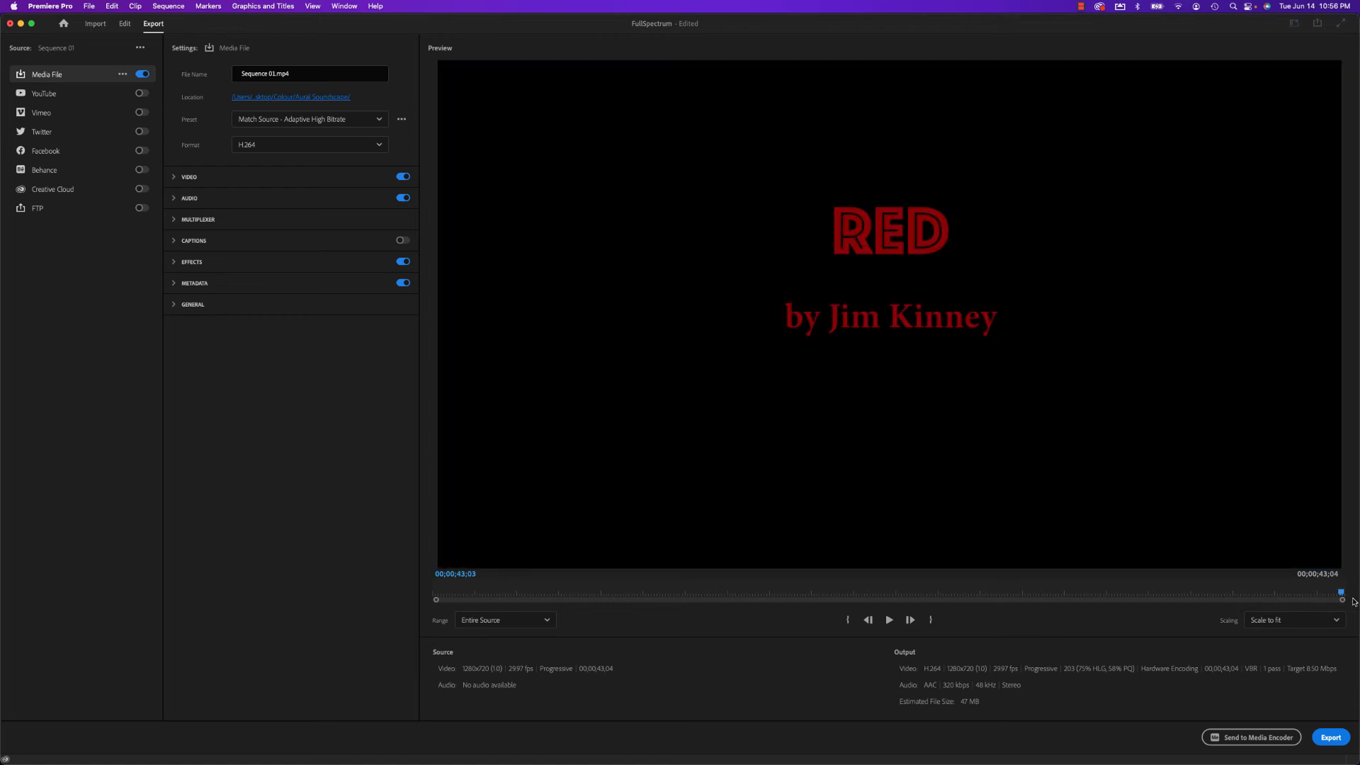
- Return to editing Sequence 01 and trim the end of the title text clip to match the Gold Title Card clip's end
drag(1354, 602, 1080, 589)
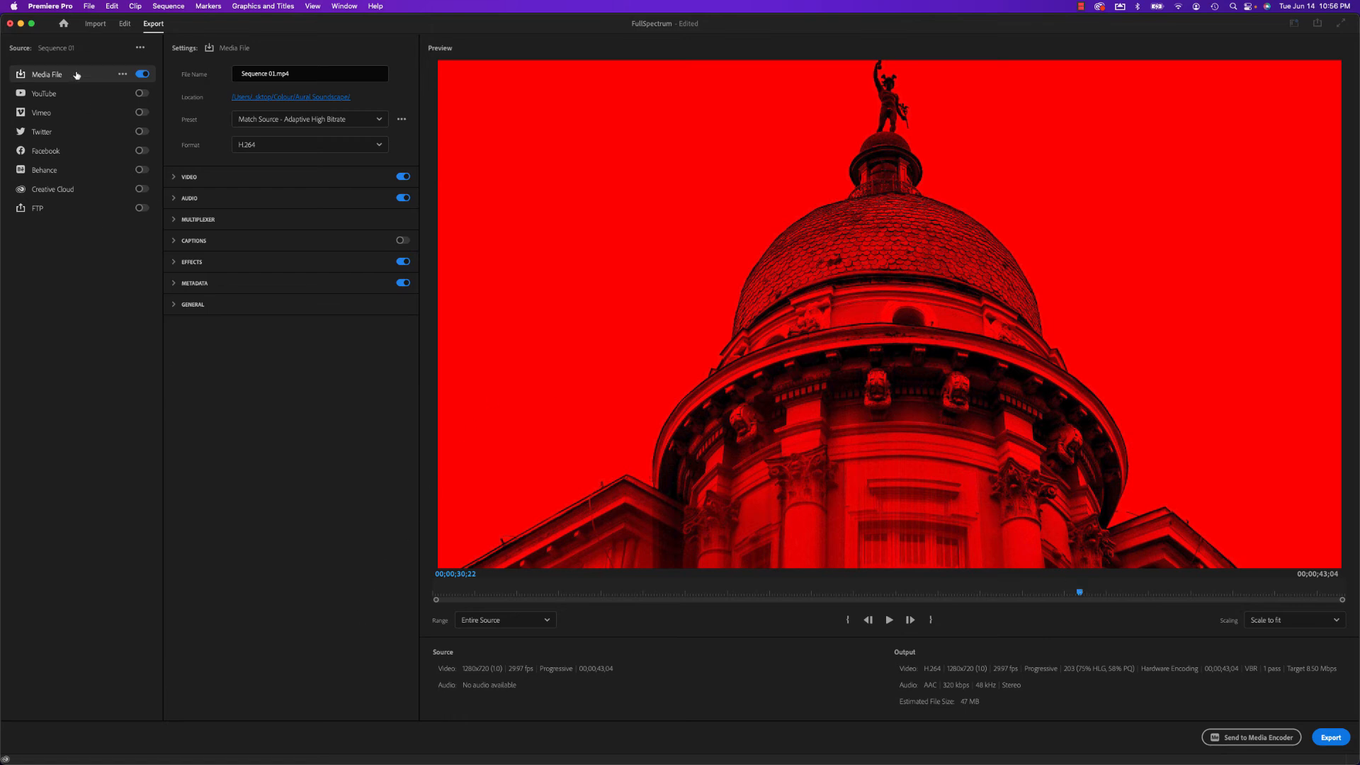
click(125, 26)
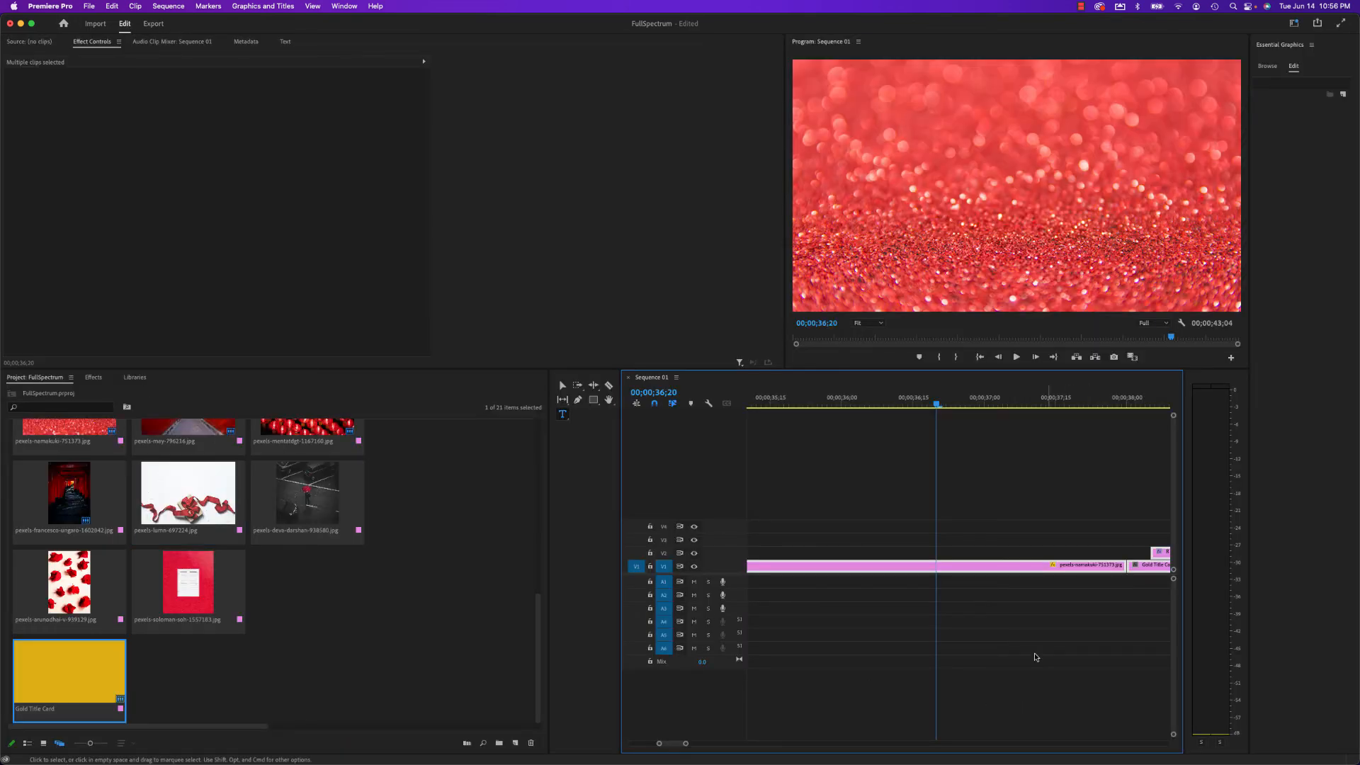
scroll(1011, 637, right, 5)
scroll(1009, 639, right, 8)
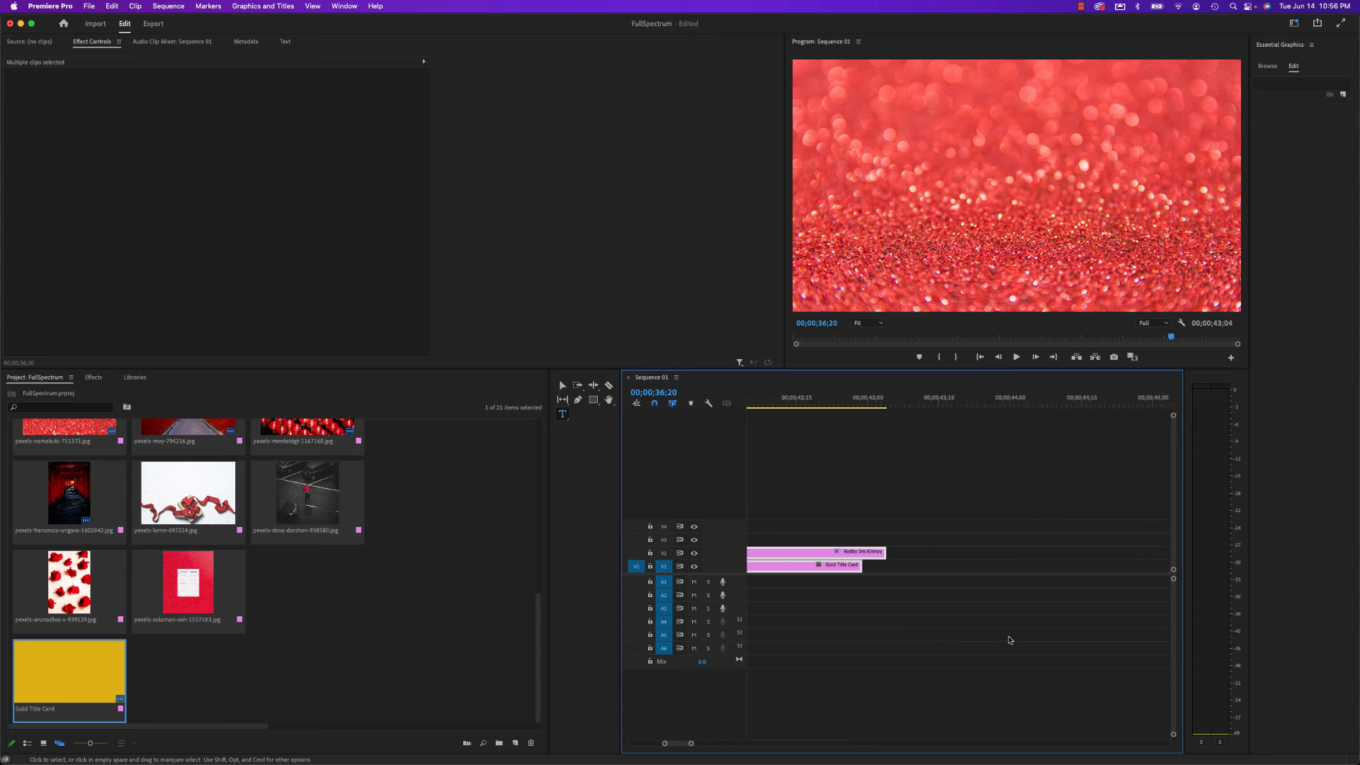
click(911, 573)
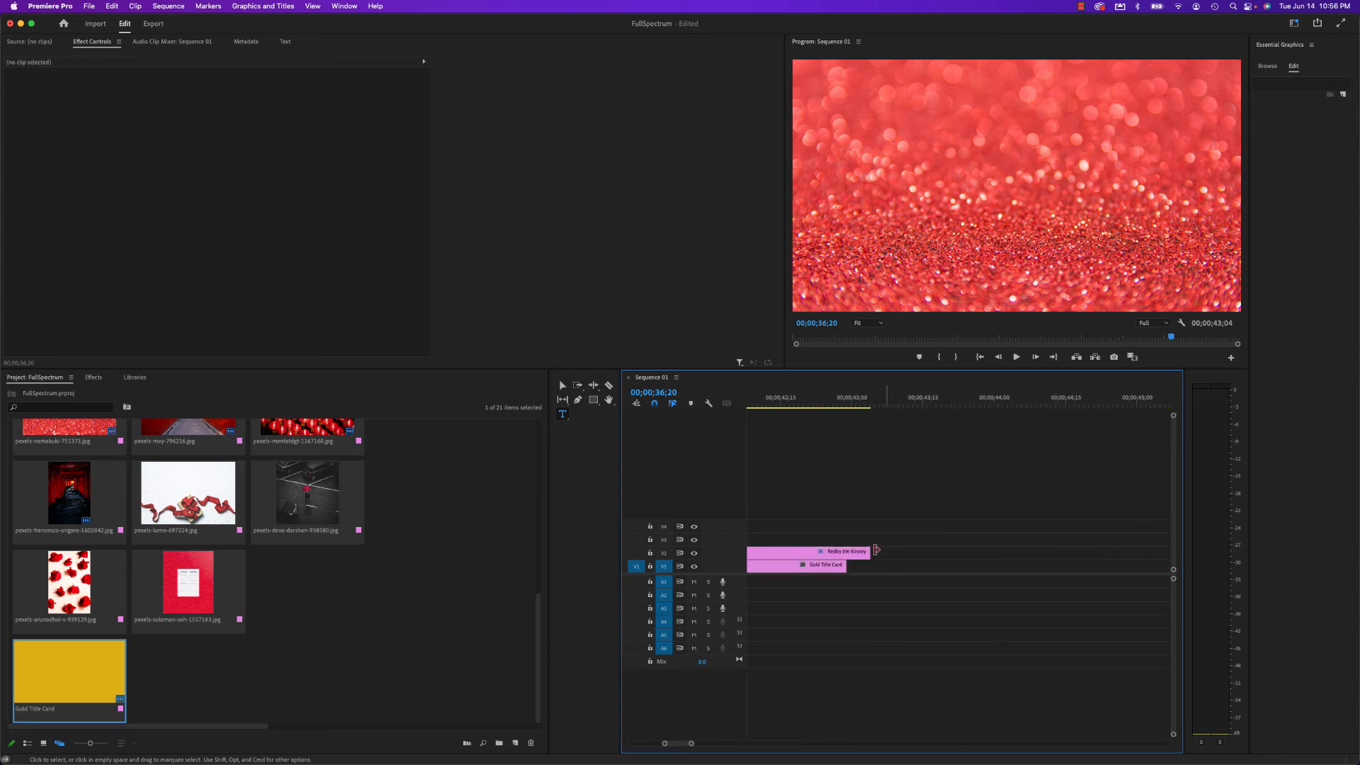
drag(867, 553, 847, 553)
- Select all clips in Sequence 01 and export them as Sequence 01.mp4 in H.264 format
key(super+a)
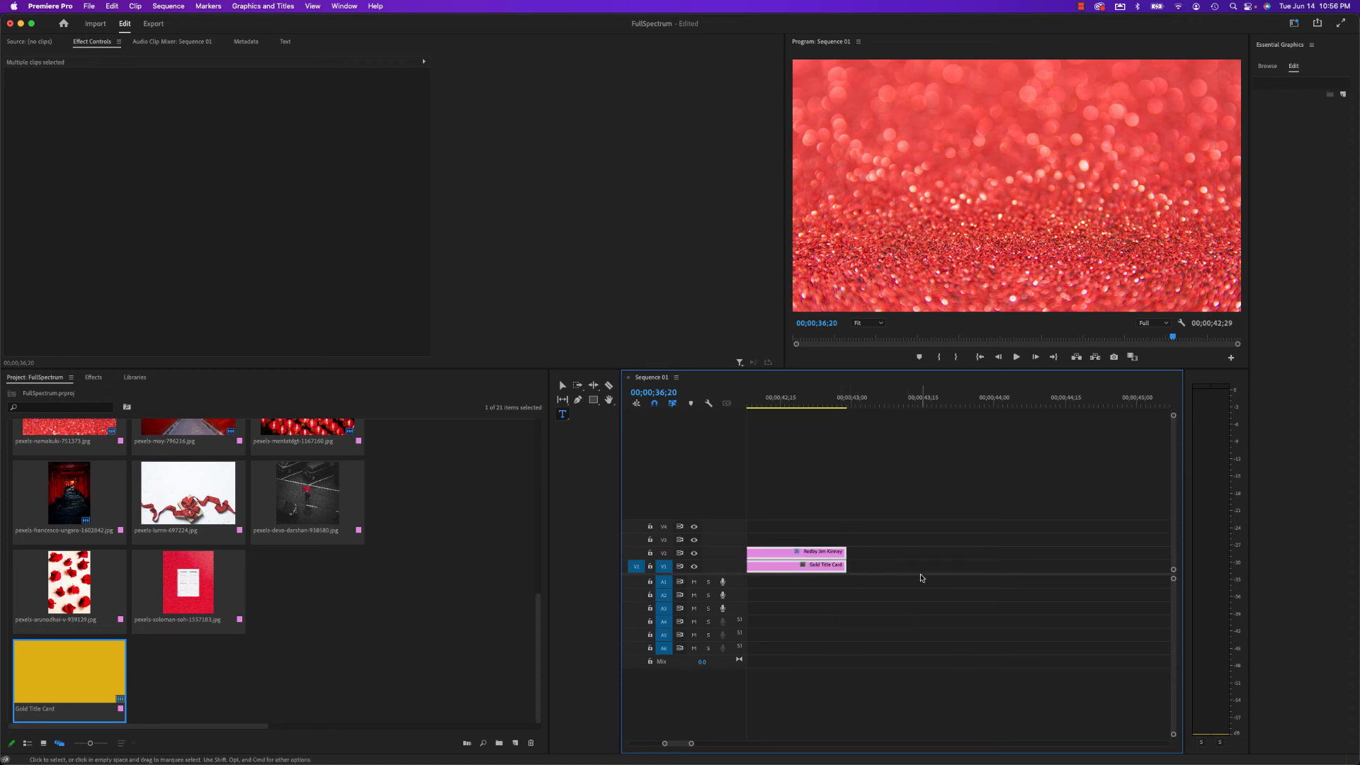
click(89, 7)
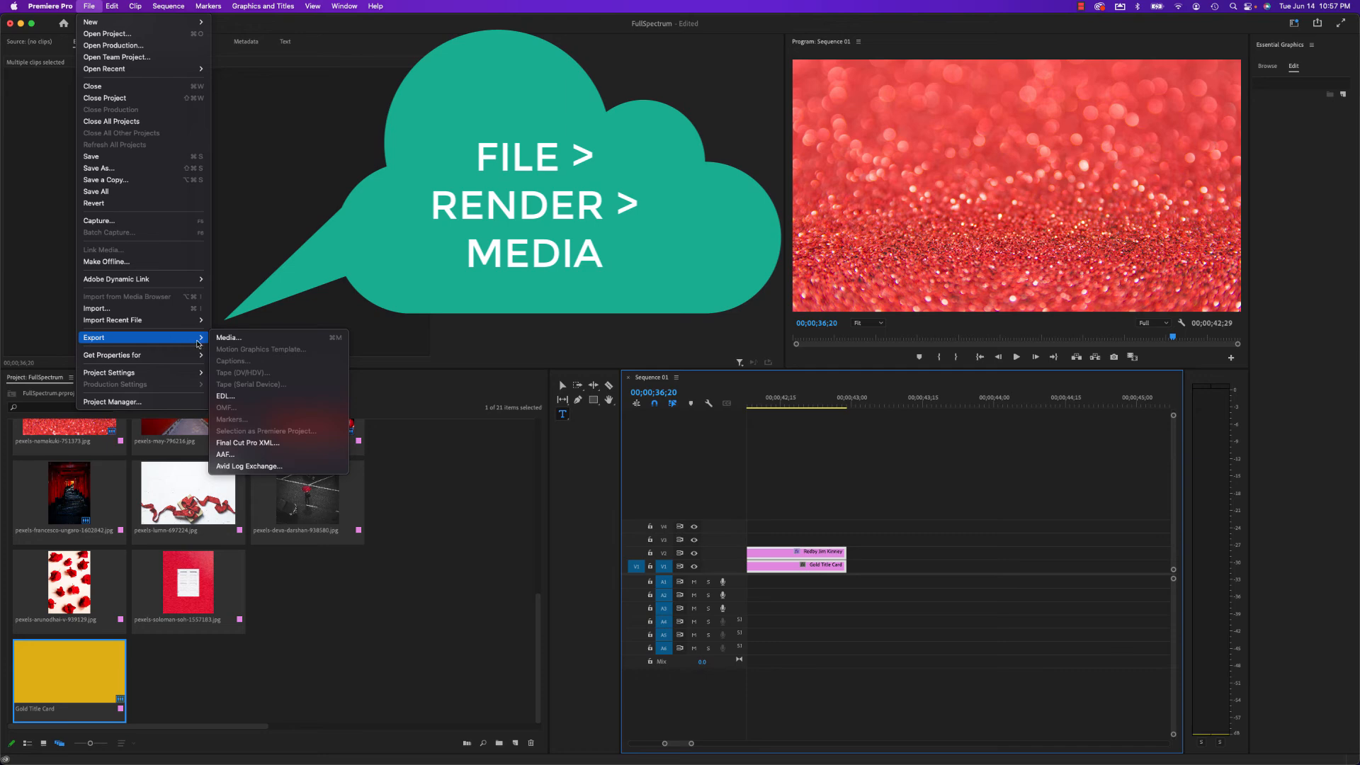
click(228, 338)
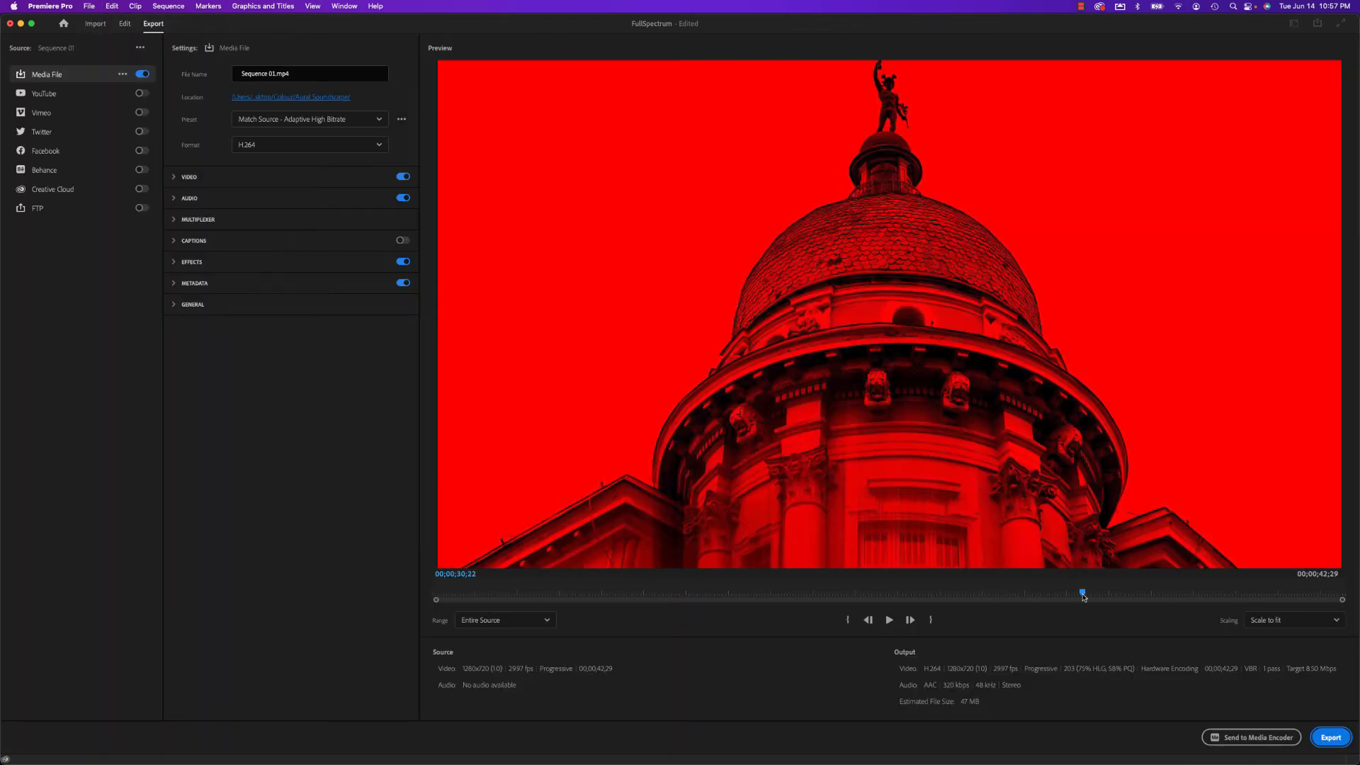
drag(1083, 597, 1215, 594)
drag(928, 571, 913, 570)
click(1329, 737)
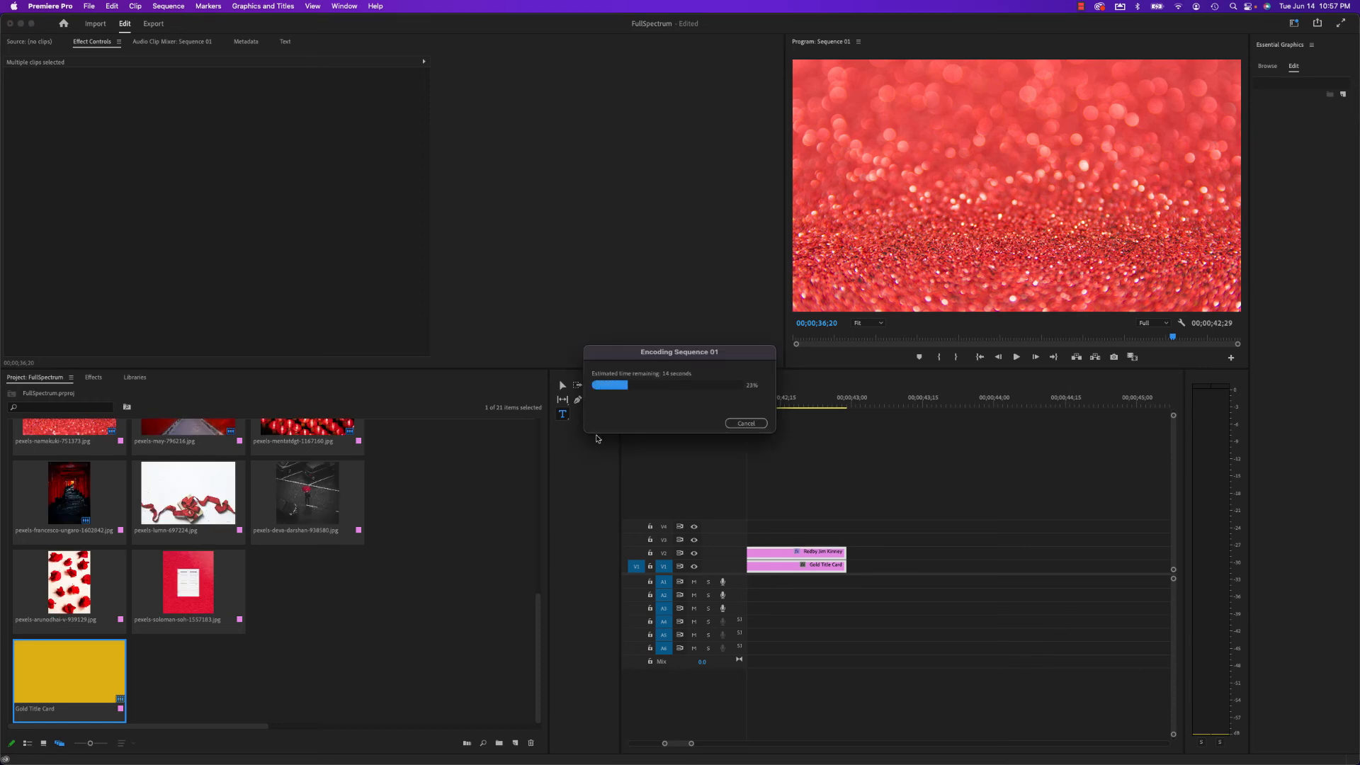
- Switch to Finder and check the Colour folder and its Full Spectrum subfolder for the exported video
click(20, 23)
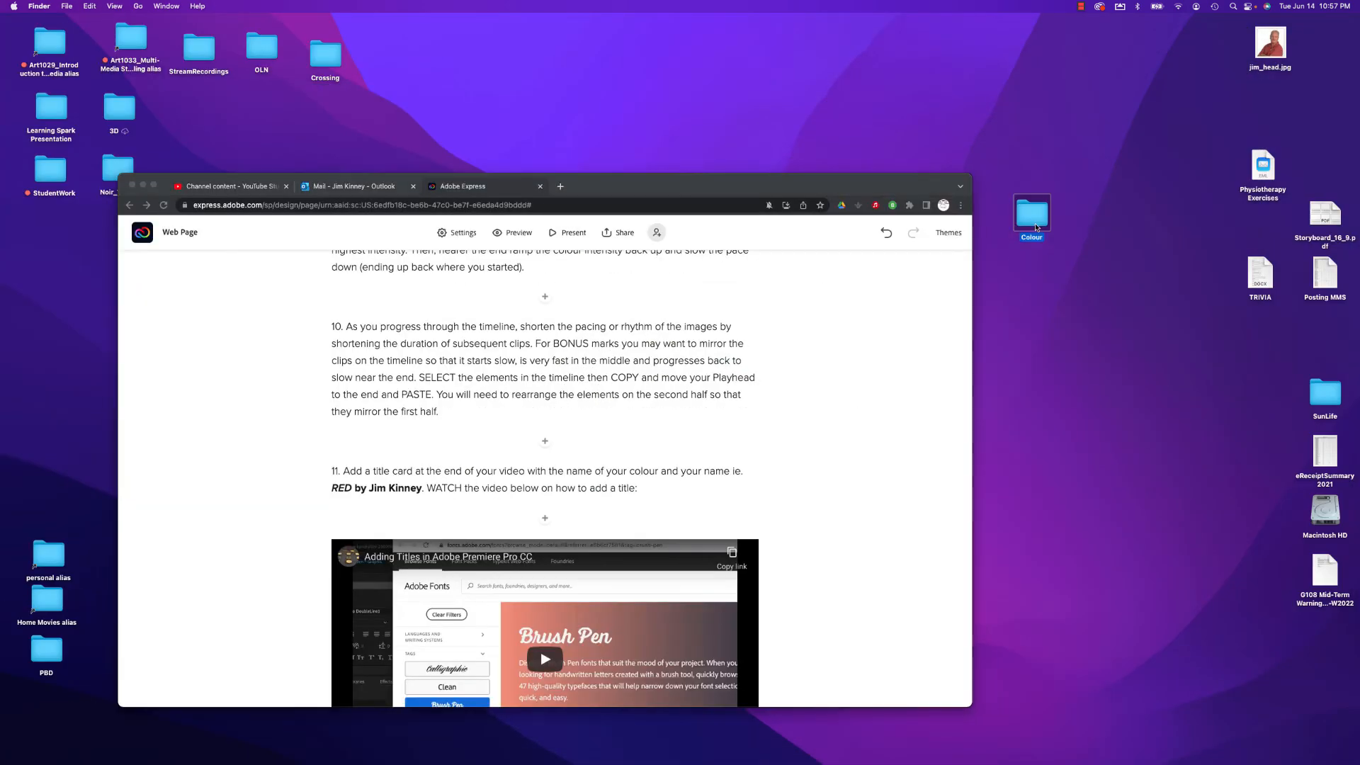
double_click(1034, 225)
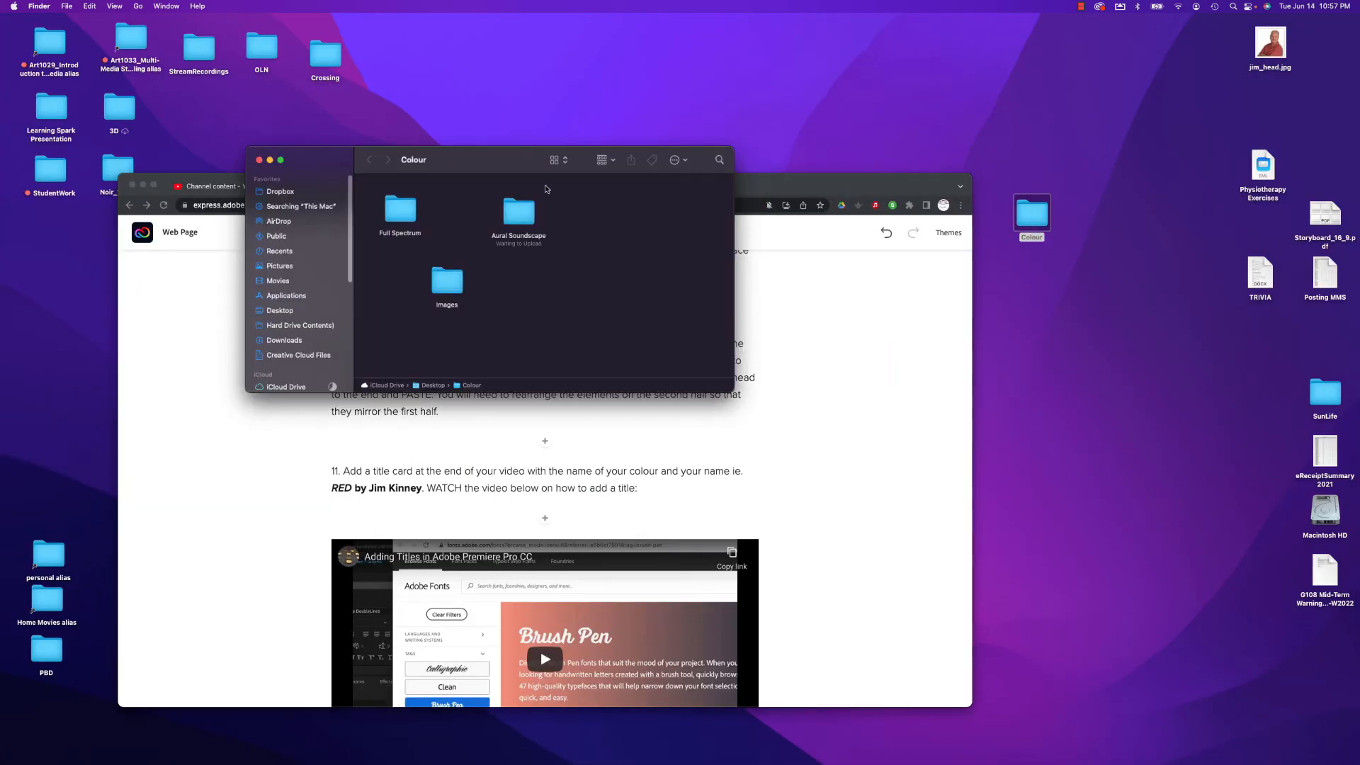
double_click(403, 216)
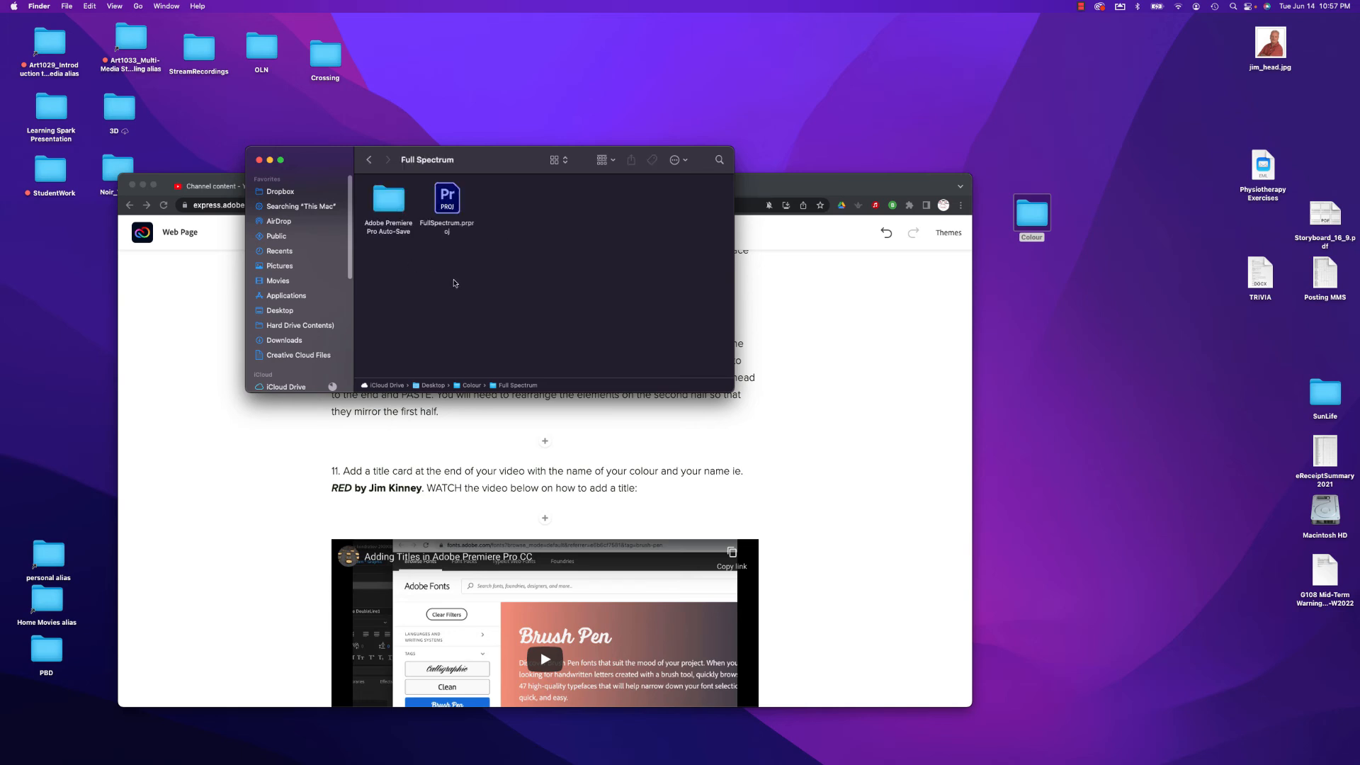
drag(557, 150, 736, 141)
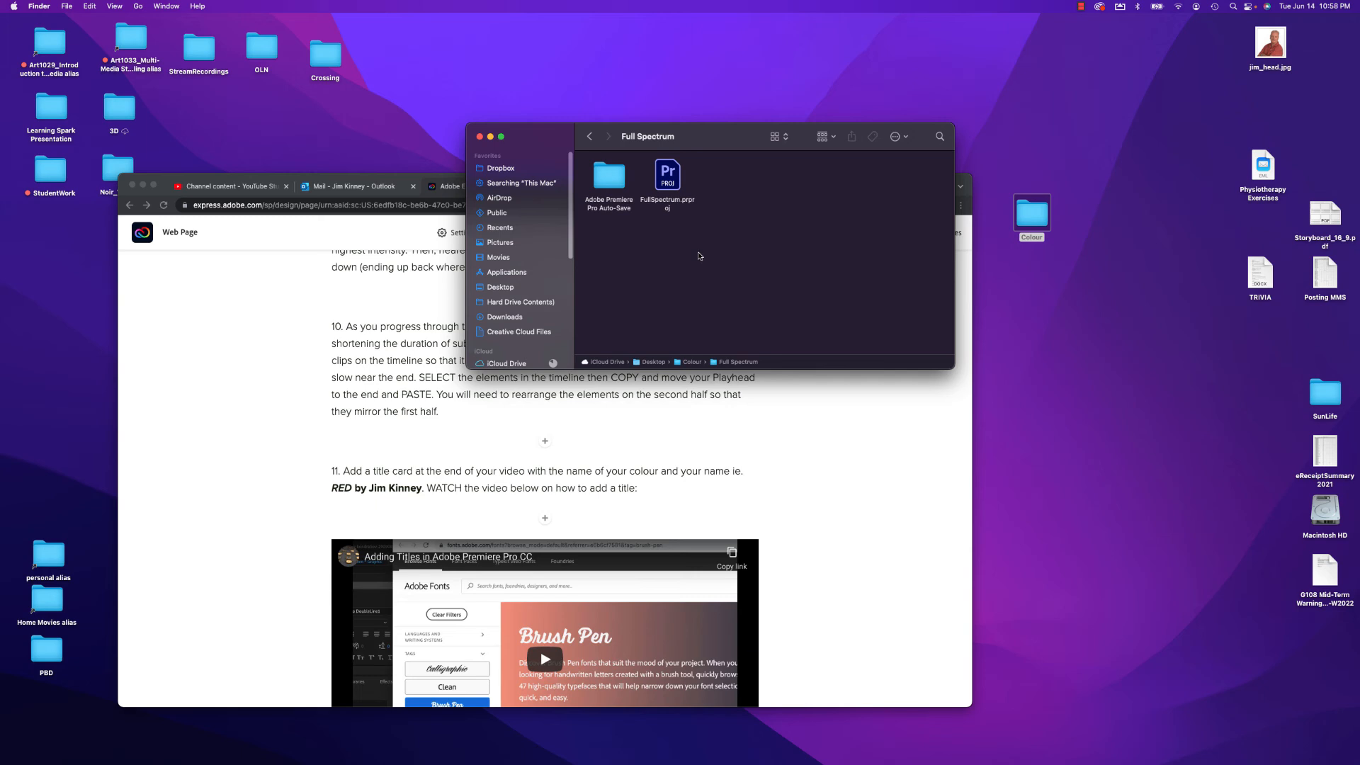
double_click(1032, 210)
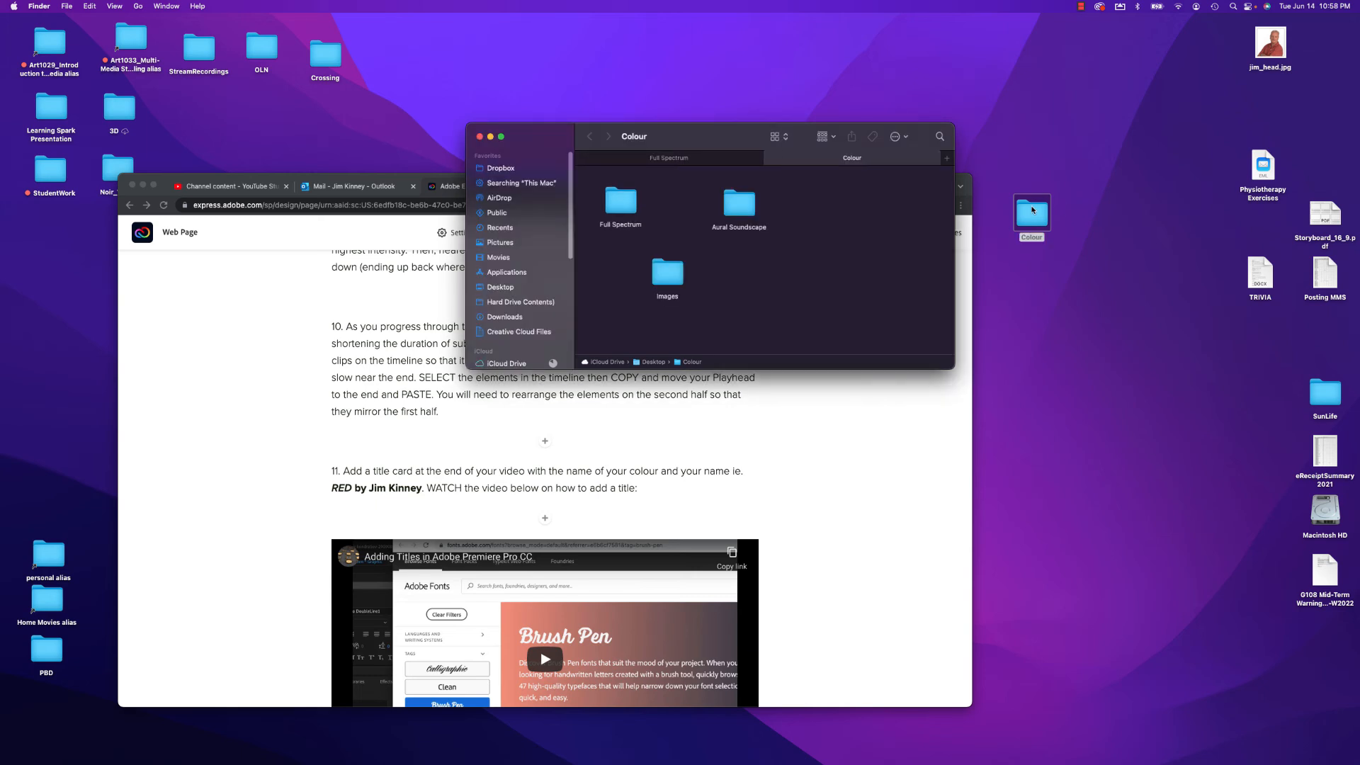
- Switch back to Premiere Pro and reopen the media export settings for Sequence 01
mouse_move(2, 300)
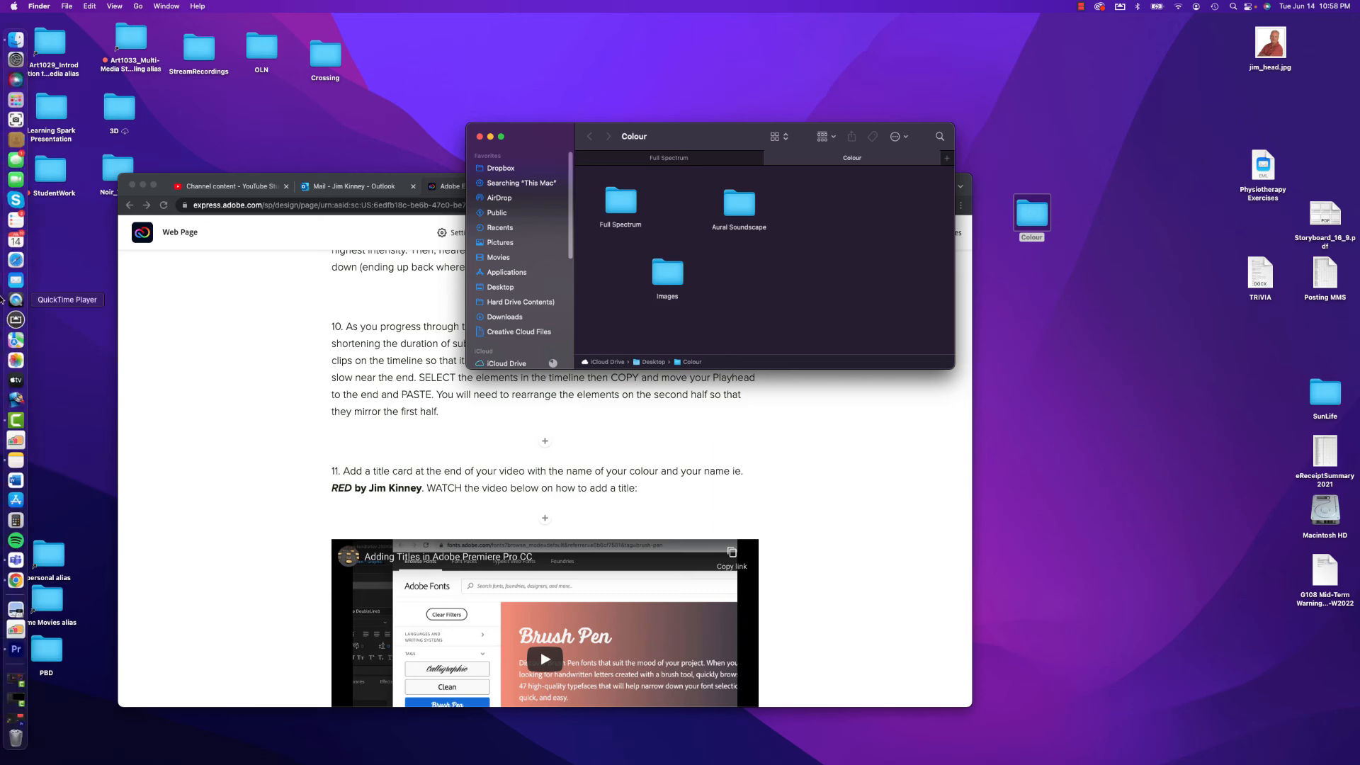
click(16, 649)
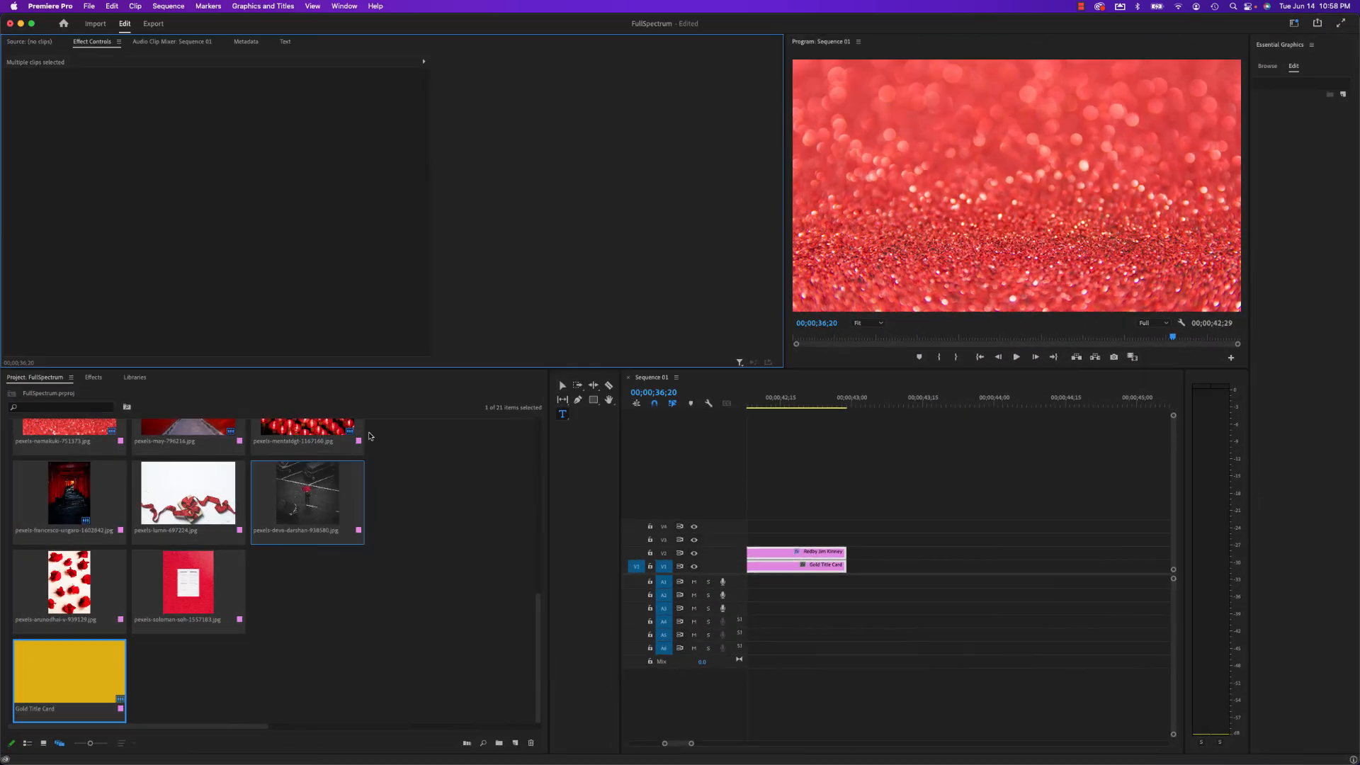
click(88, 6)
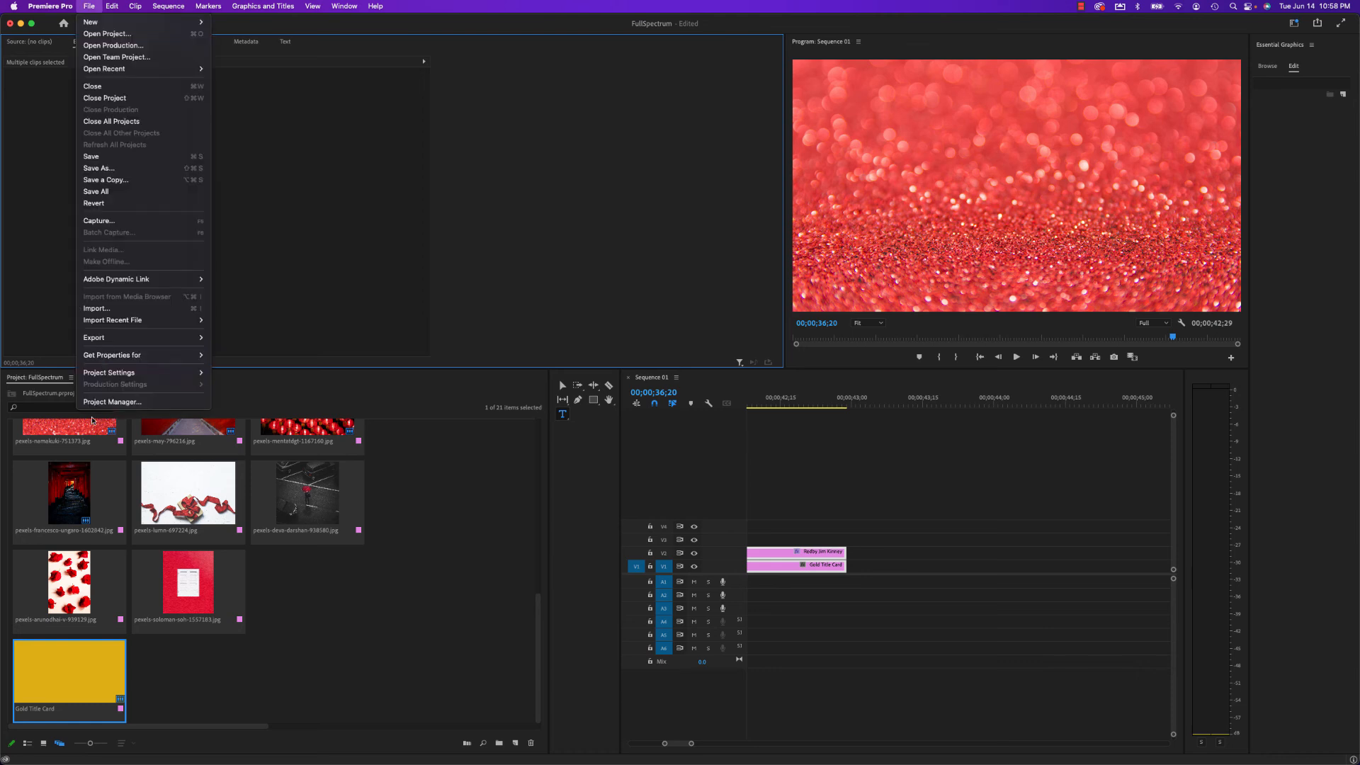
click(240, 338)
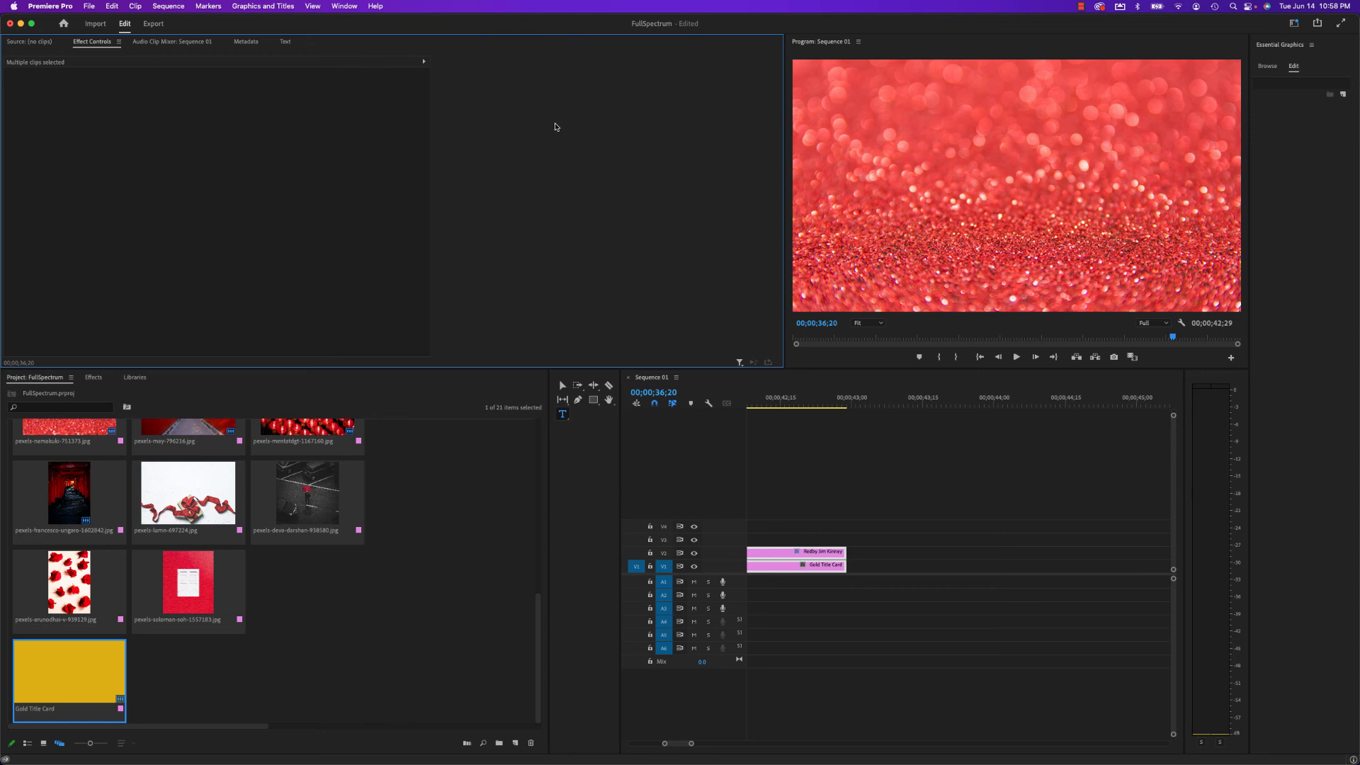
click(153, 23)
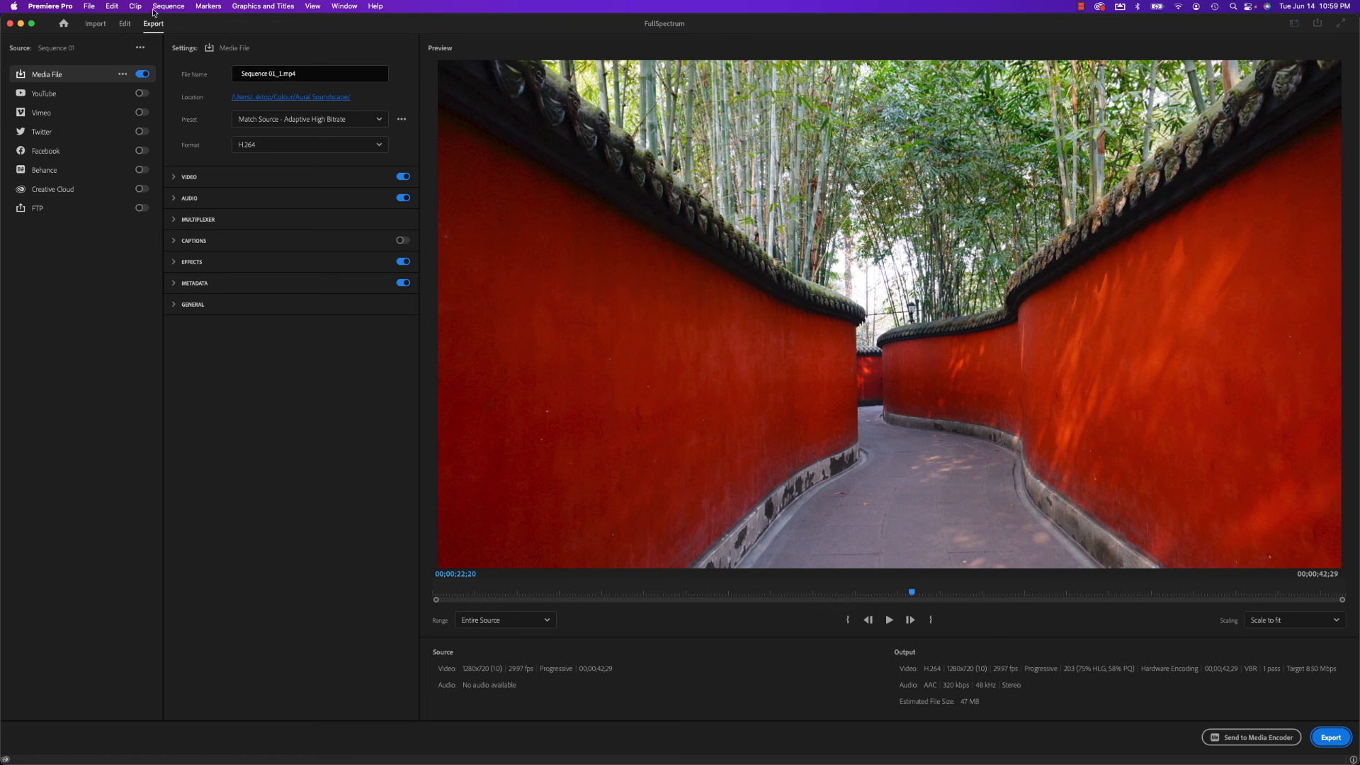
- Rename the export file as FullSpectrum.mp4
click(275, 75)
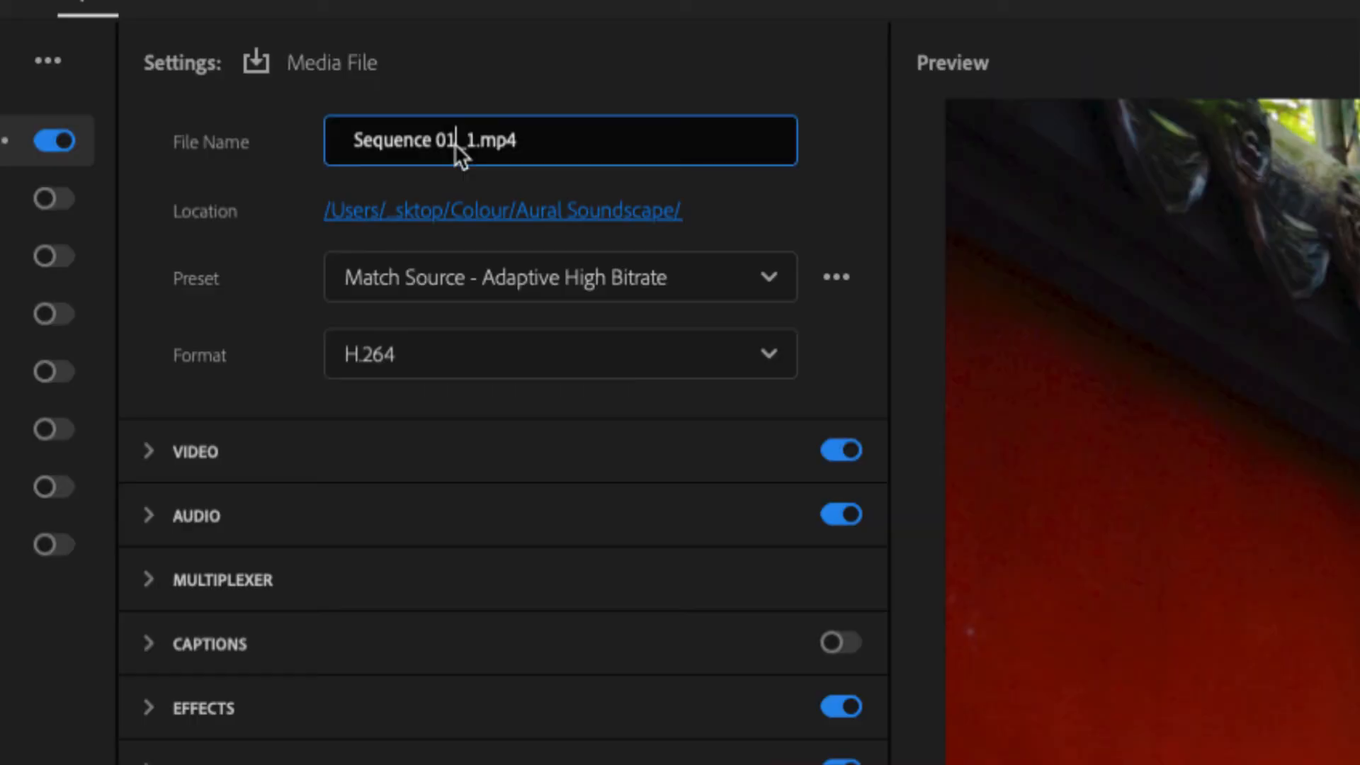
drag(274, 75, 243, 66)
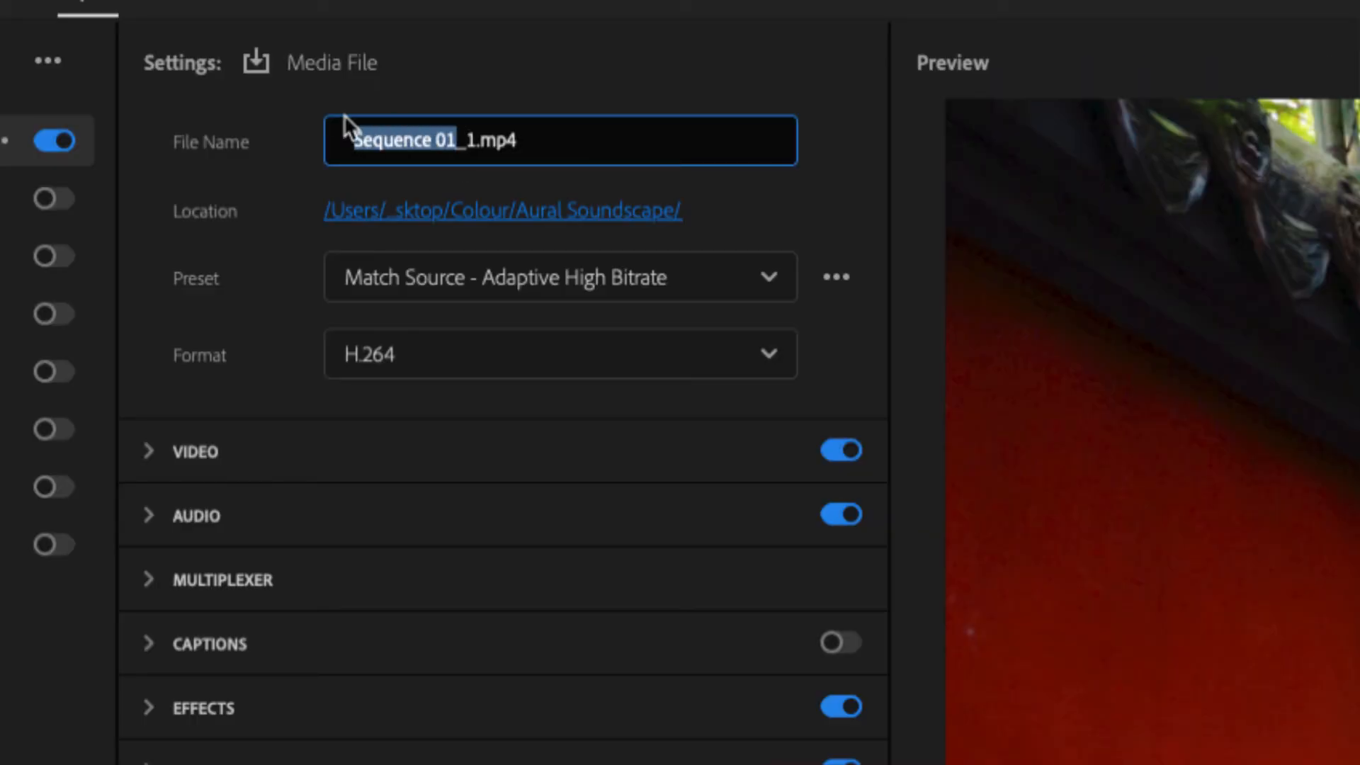
text(FullSp)
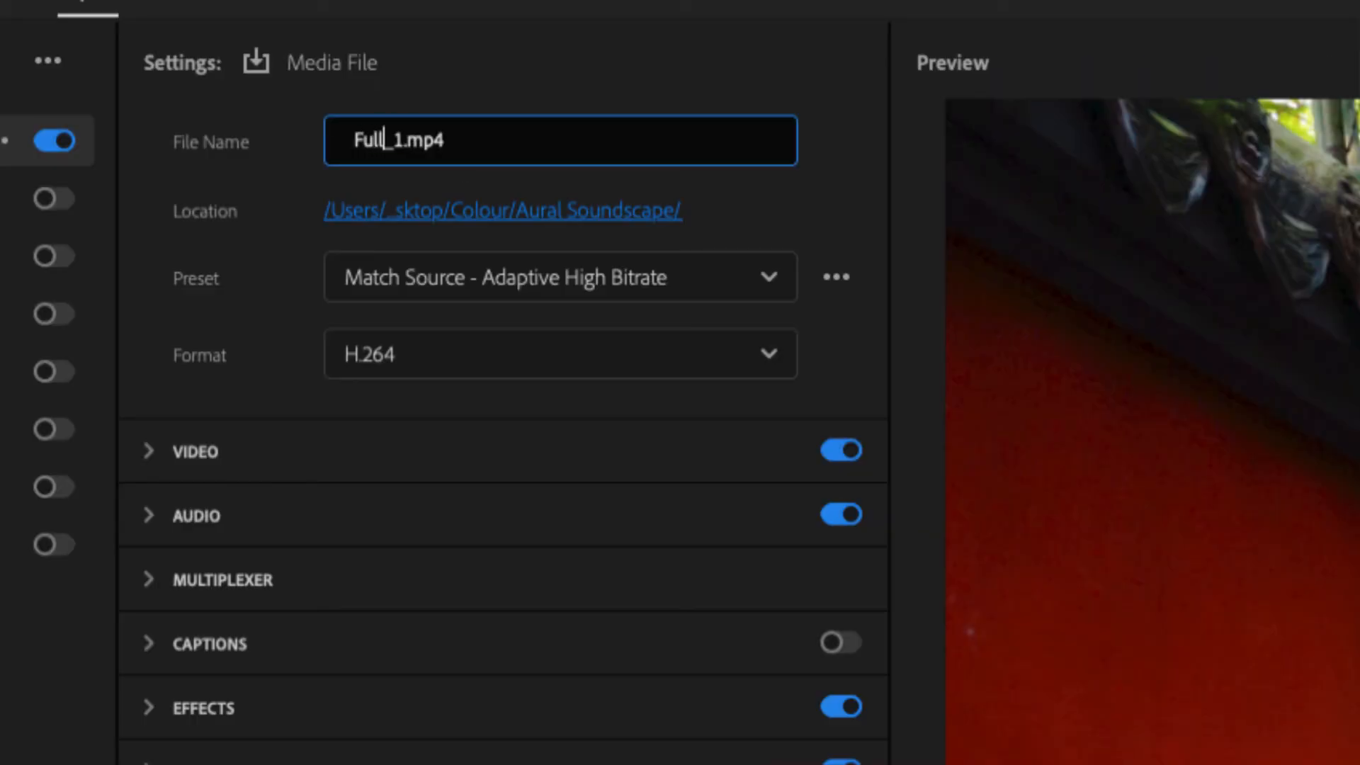
text(ectrum)
click(483, 138)
key(BackSpace)
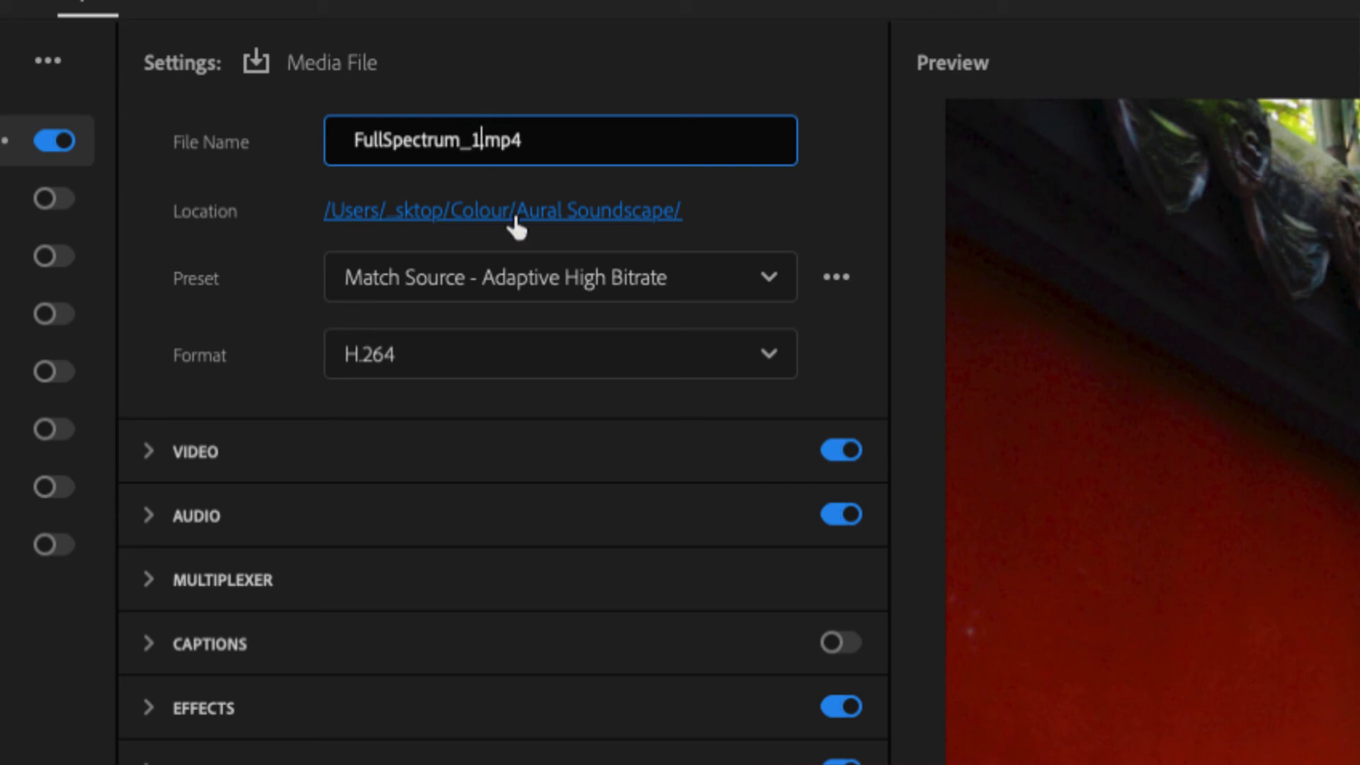
text(.)
click(465, 139)
key(Delete)
key(Delete)
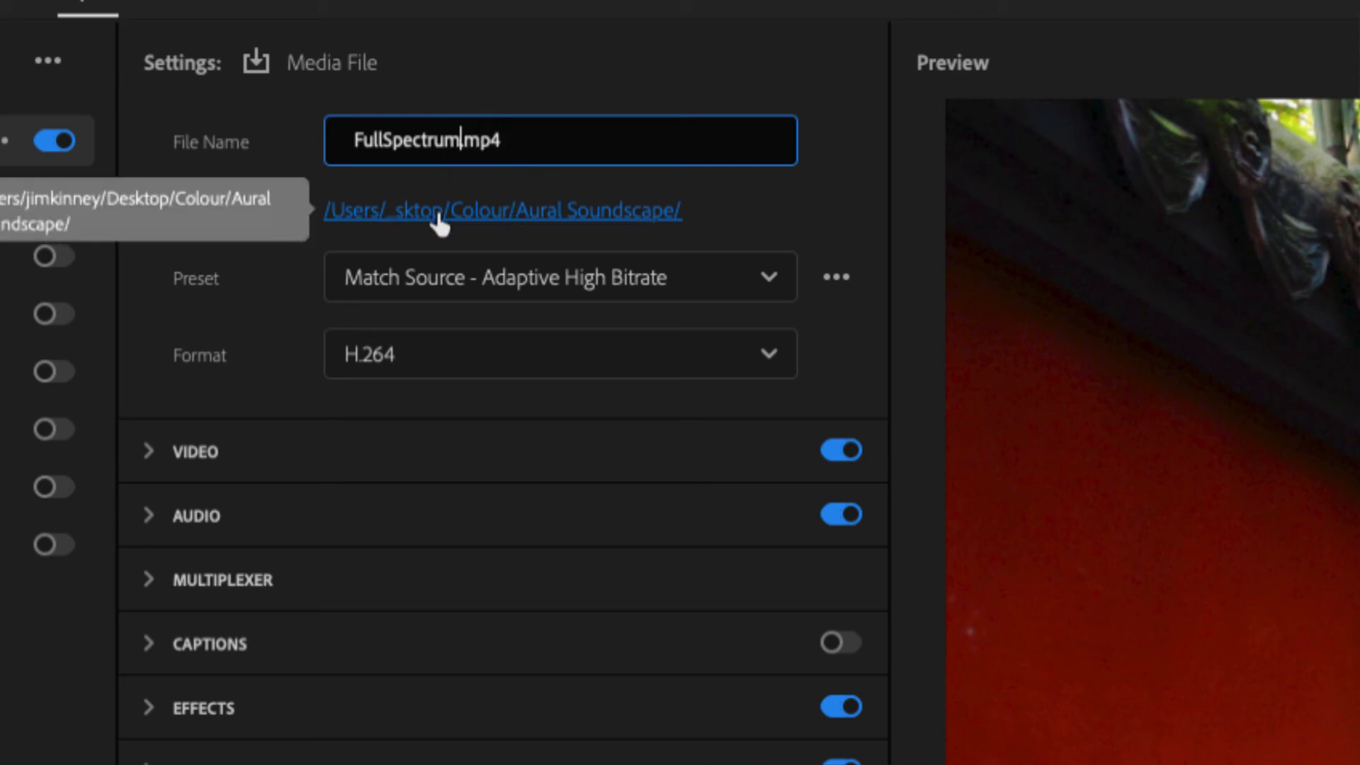
- Set the export location to the Full Spectrum folder inside Colour and export the video
click(483, 220)
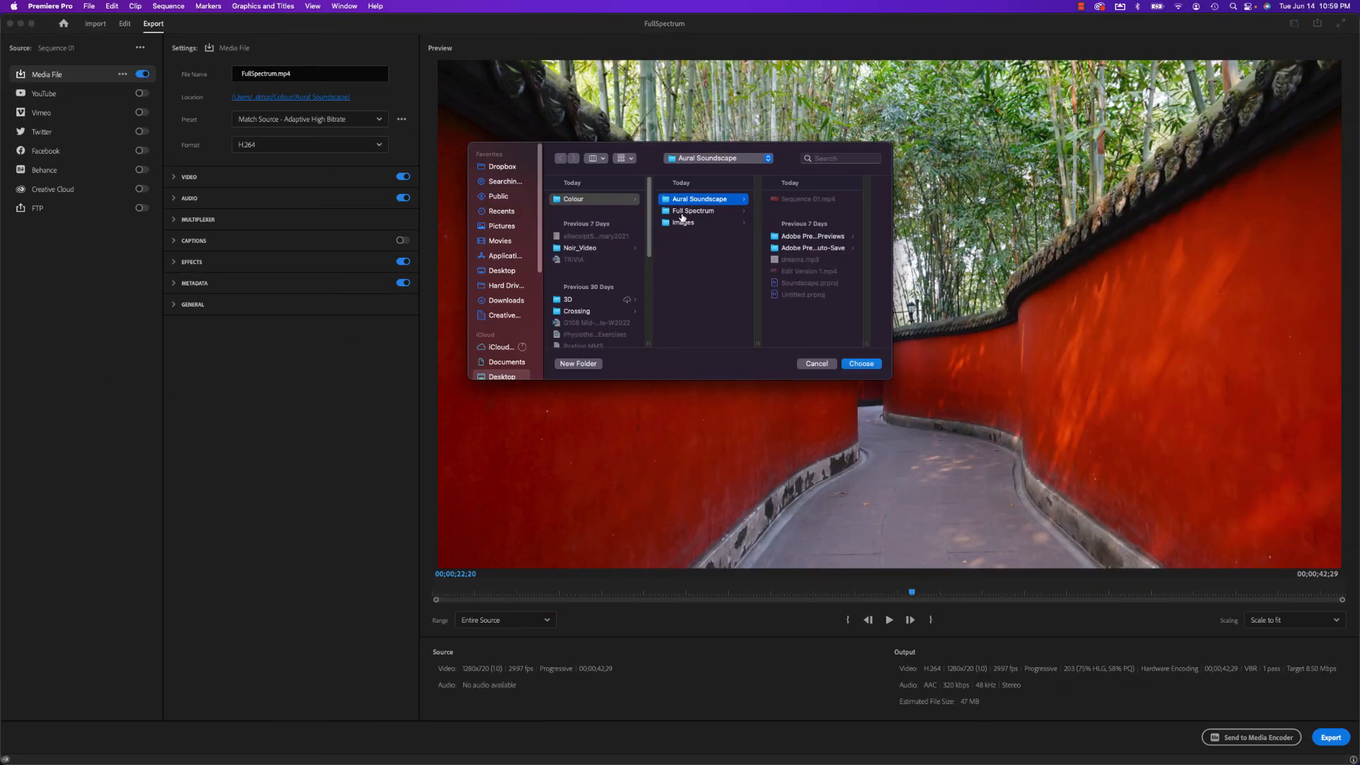
click(683, 211)
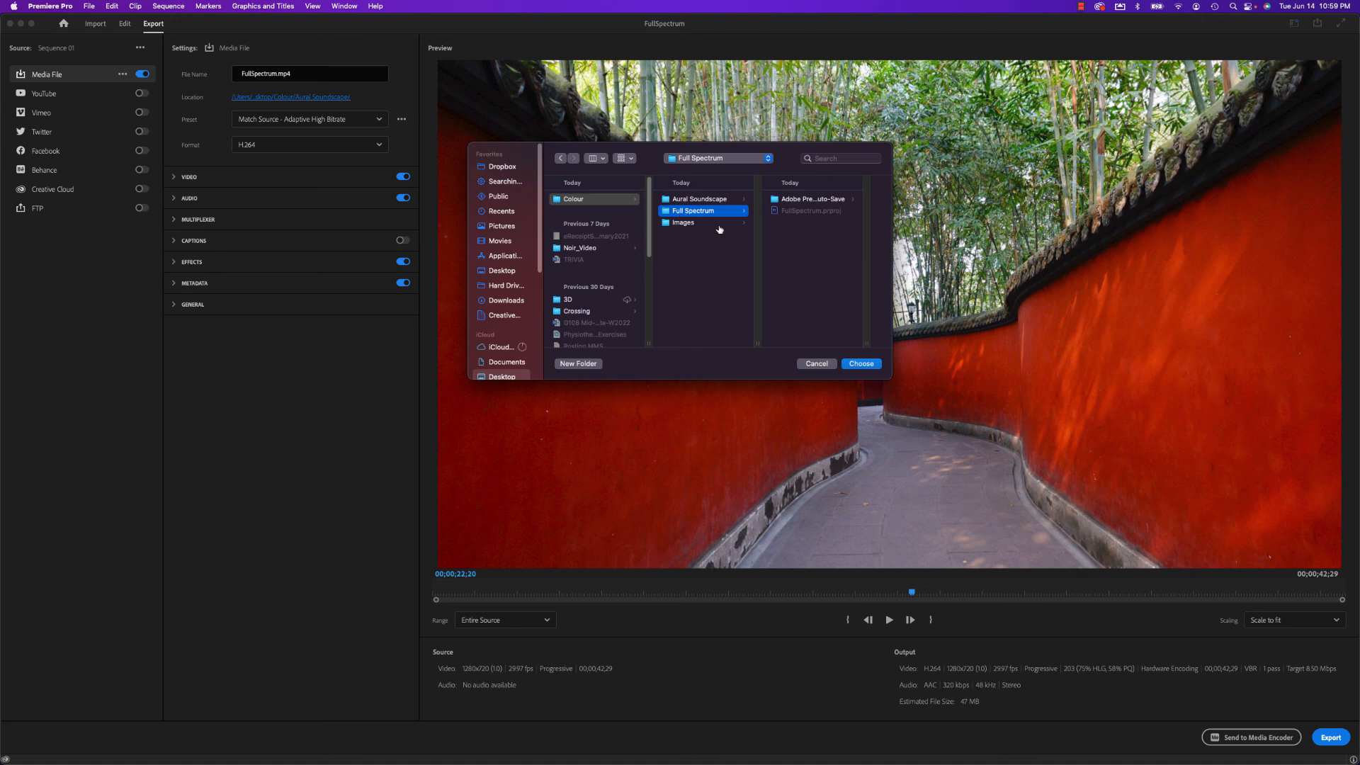
click(857, 365)
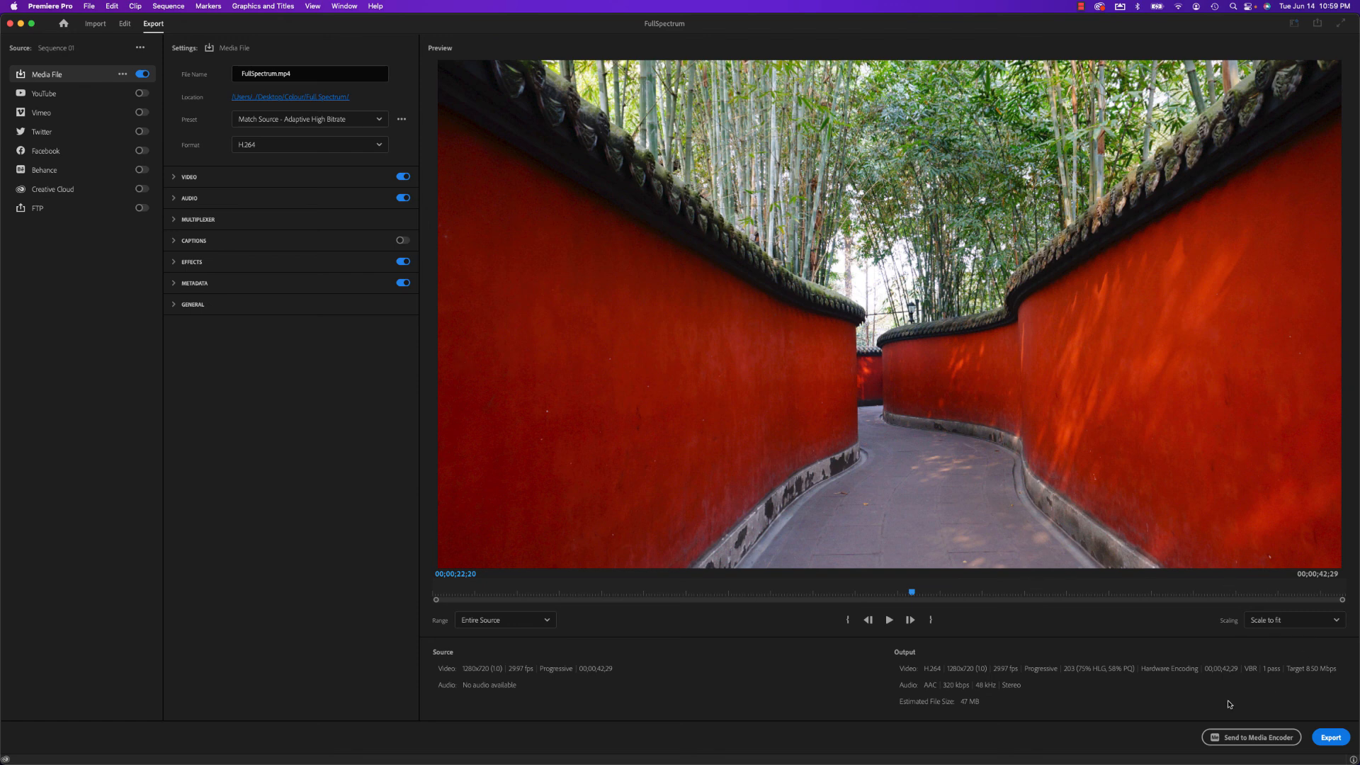
click(1331, 737)
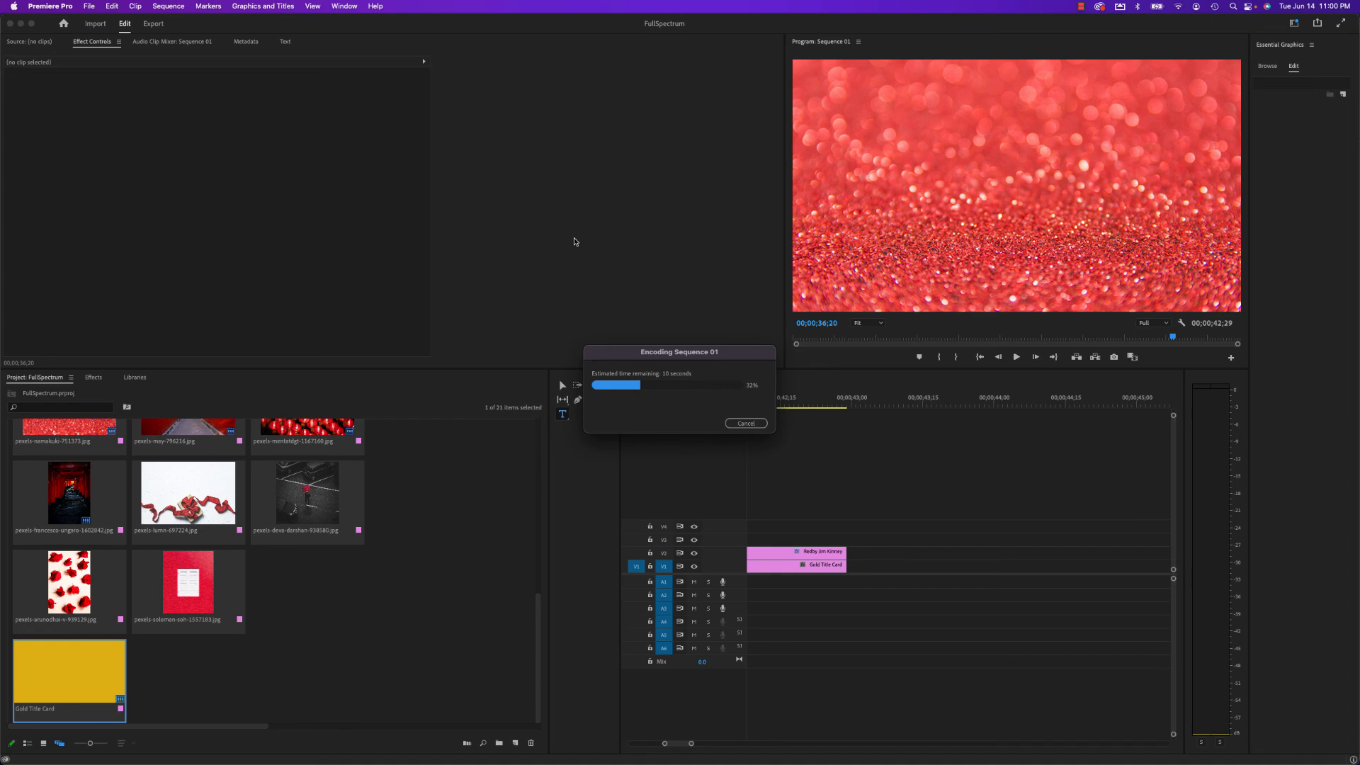
- Switch to Finder, play FullSpectrum.mp4 from the Full Spectrum folder in QuickTime Player through to the title card, and close it
click(21, 24)
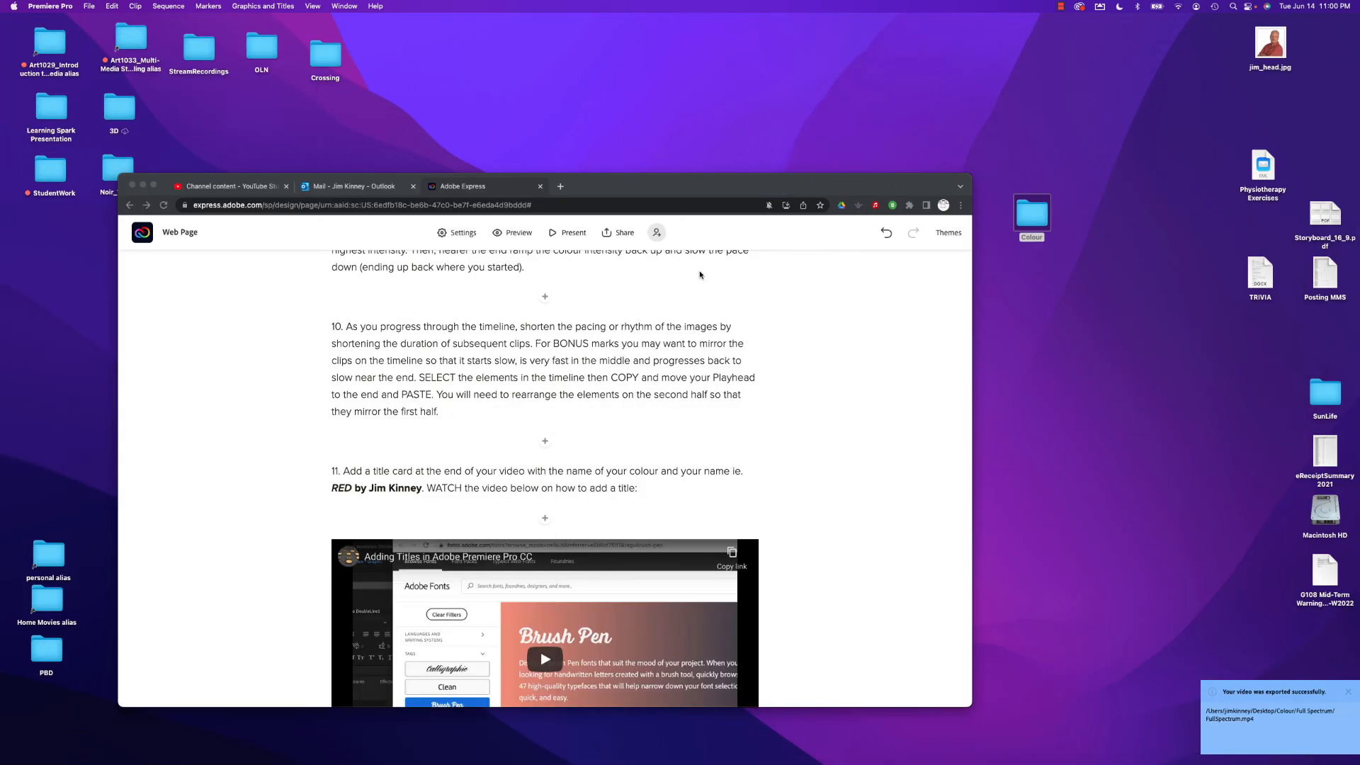
double_click(1031, 212)
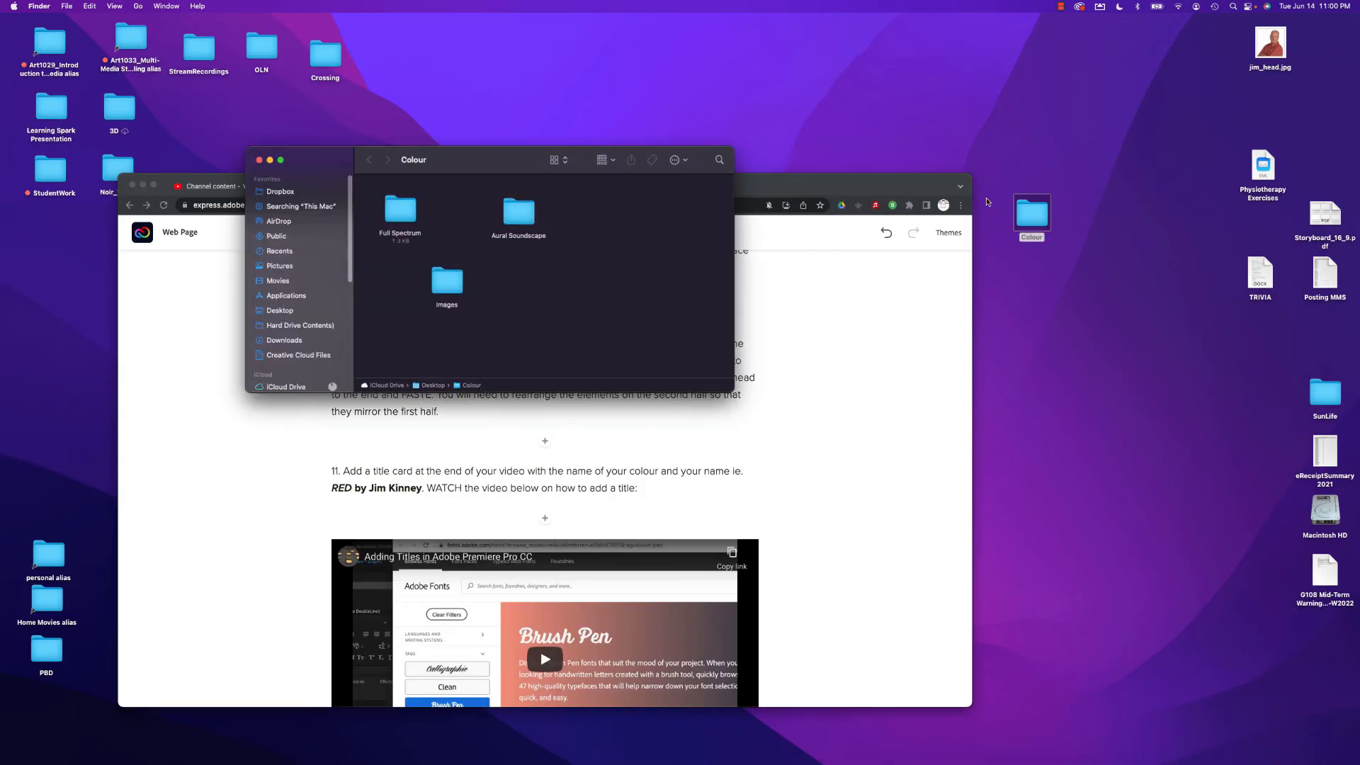
double_click(395, 210)
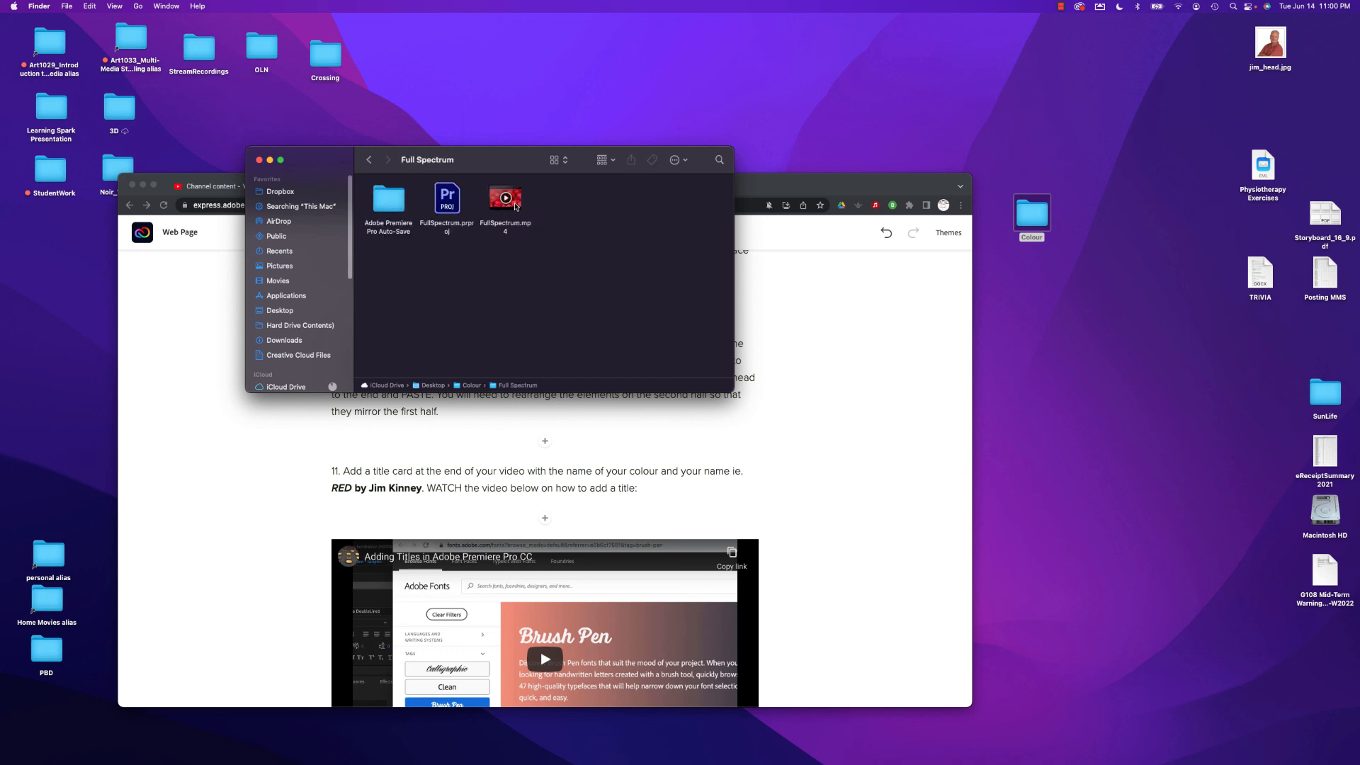
double_click(516, 206)
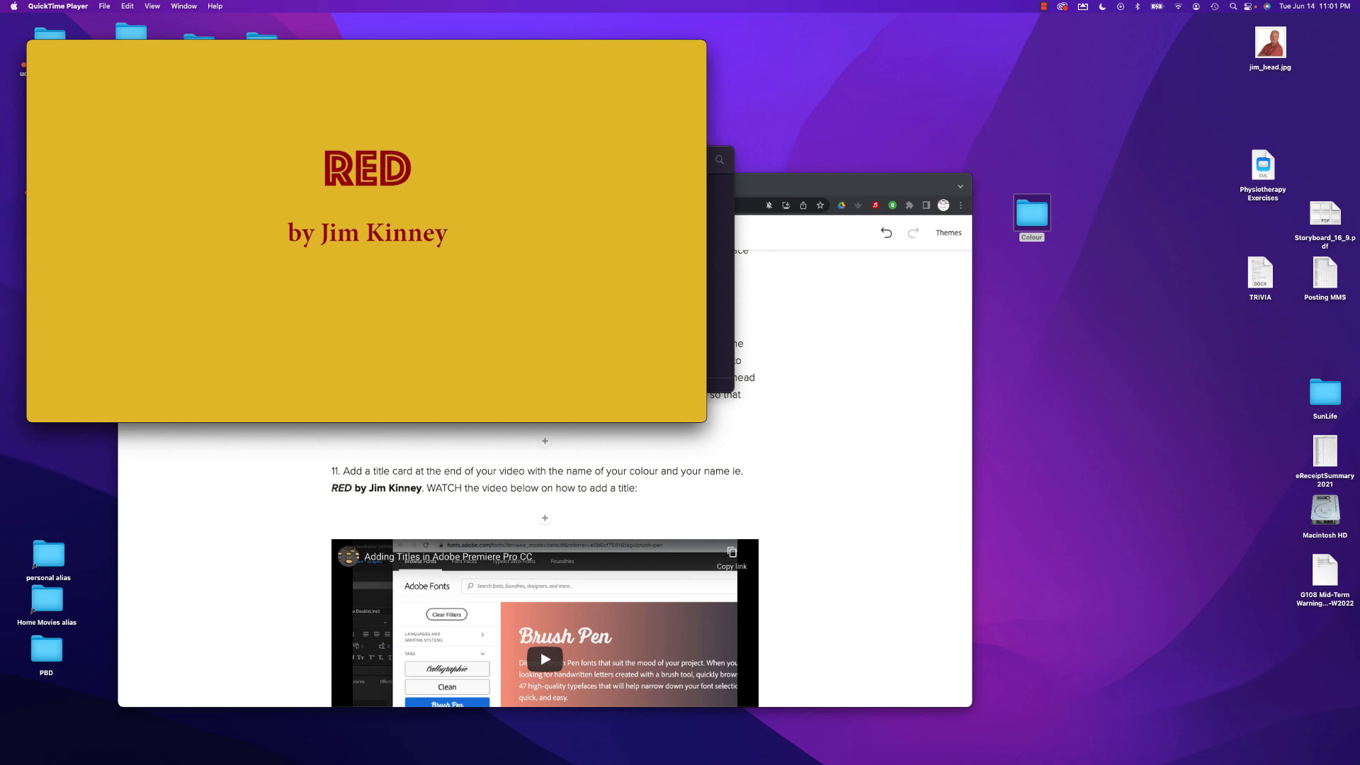
mouse_move(594, 285)
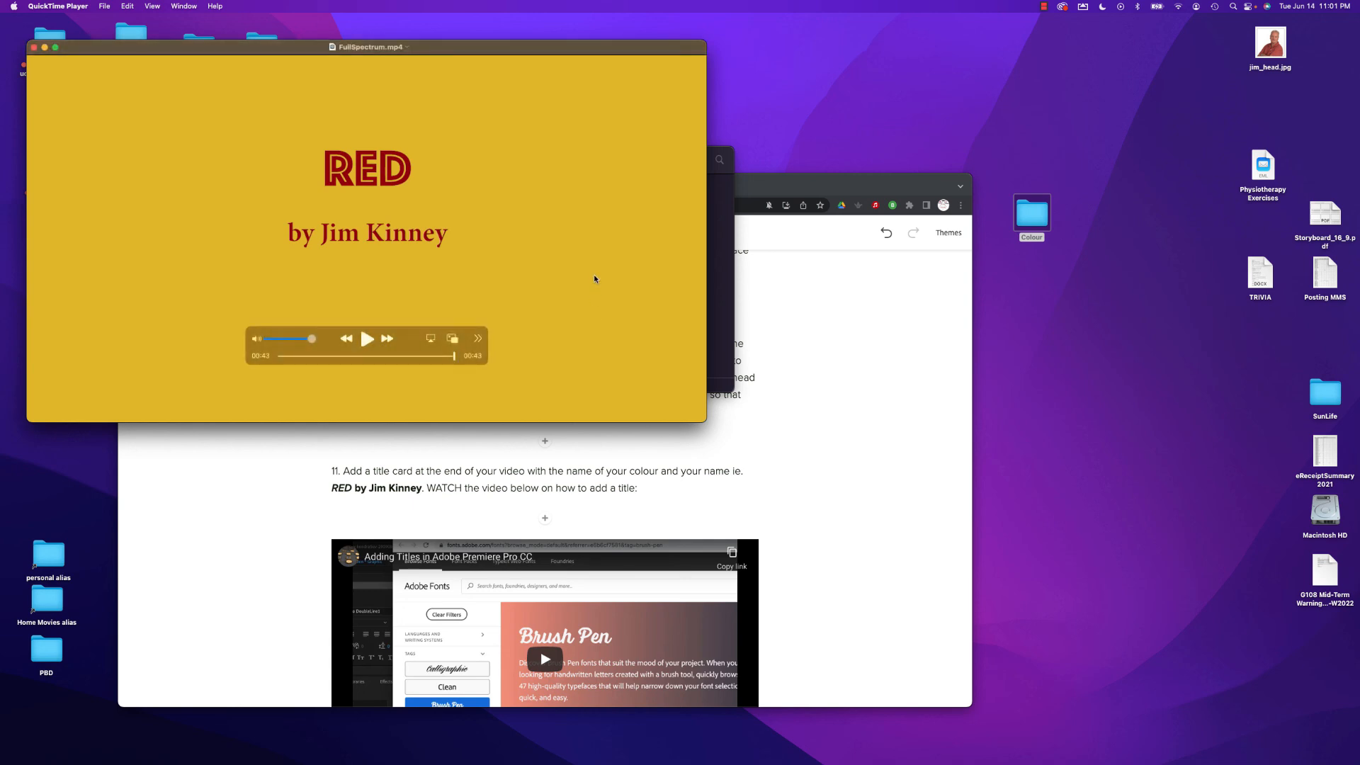
click(34, 47)
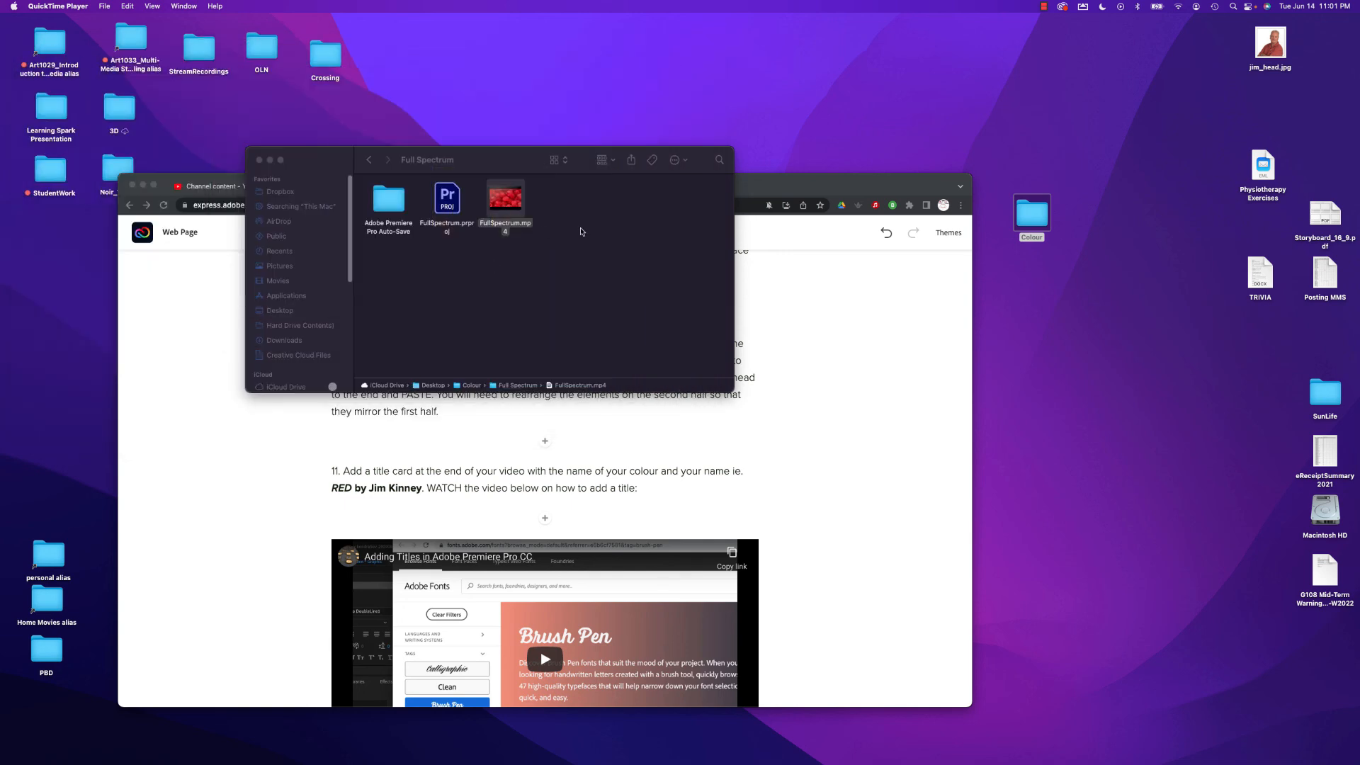
mouse_move(510, 207)
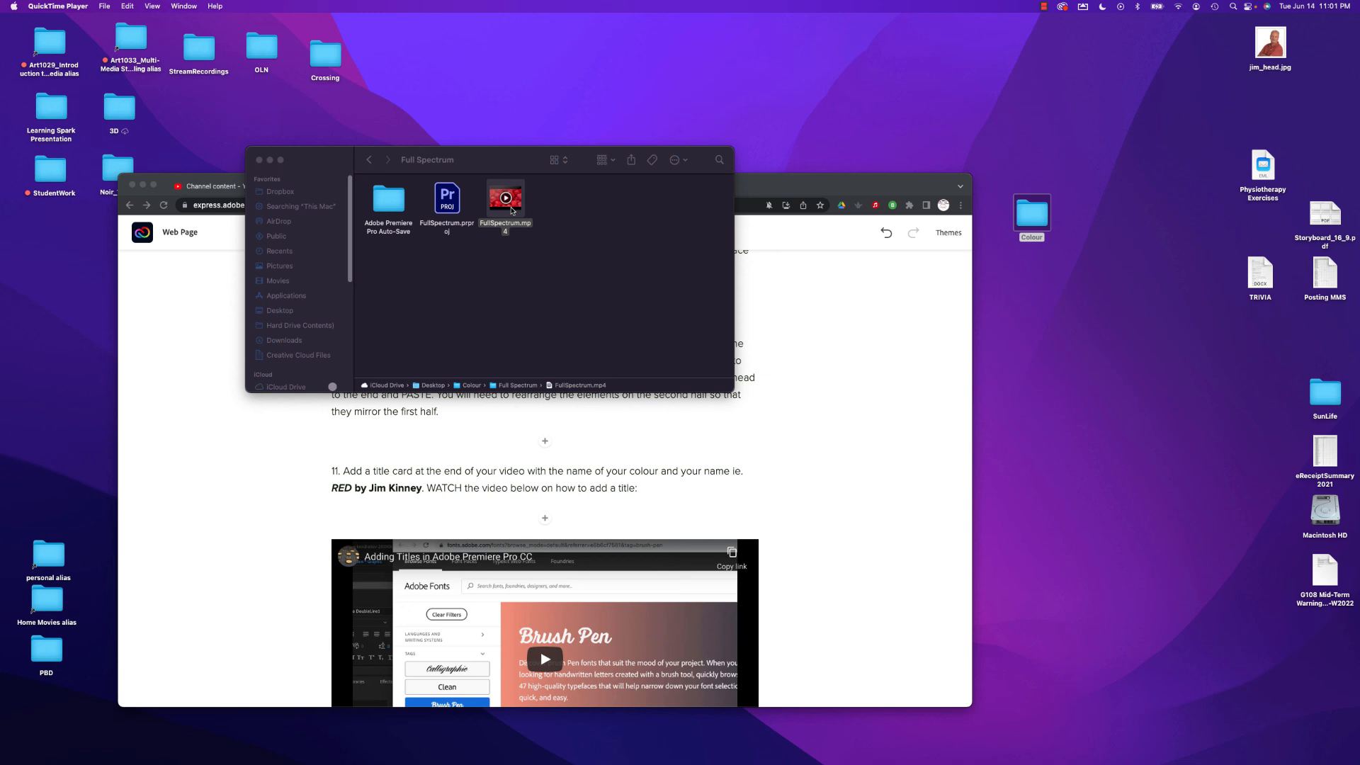